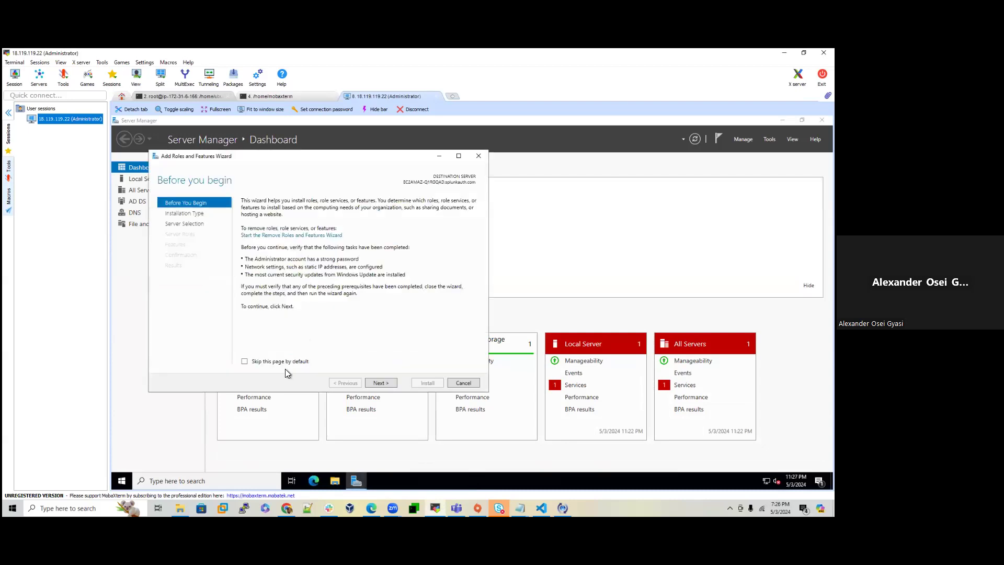
# Step: Start a role-based installation on this server and select Active Directory Certificate Services with its management tools
pyautogui.click(389, 383)
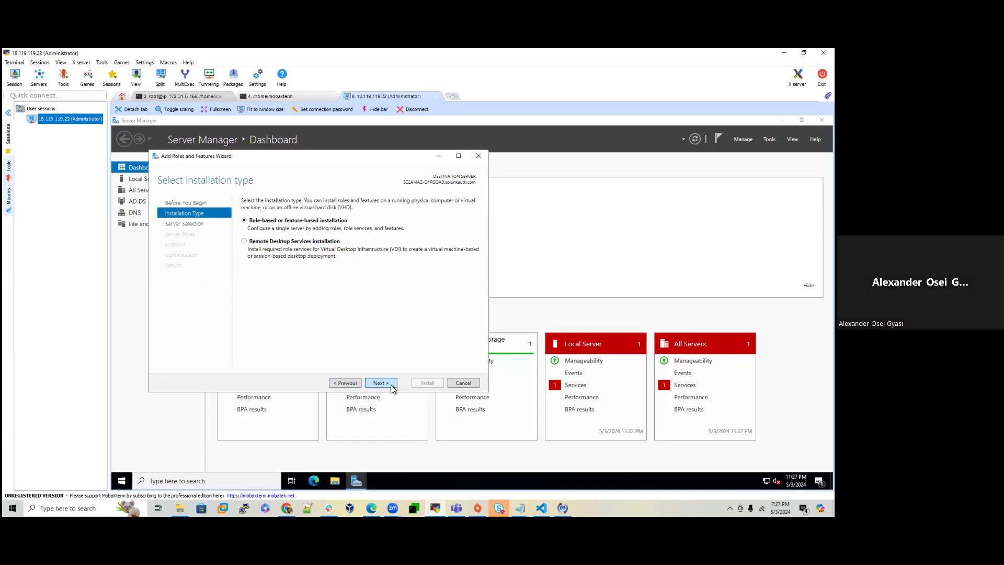
pyautogui.click(391, 383)
pyautogui.click(391, 383)
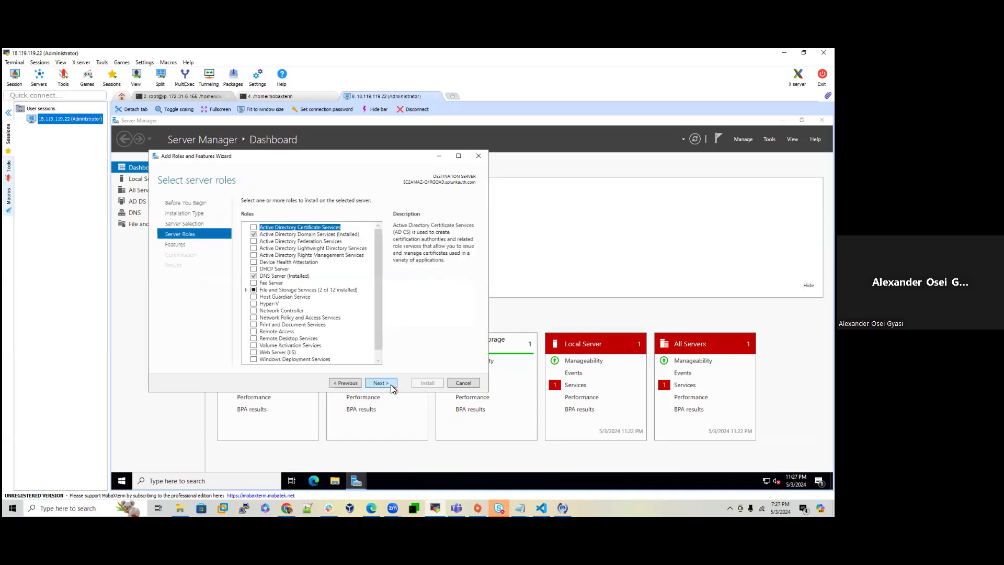
pyautogui.click(254, 227)
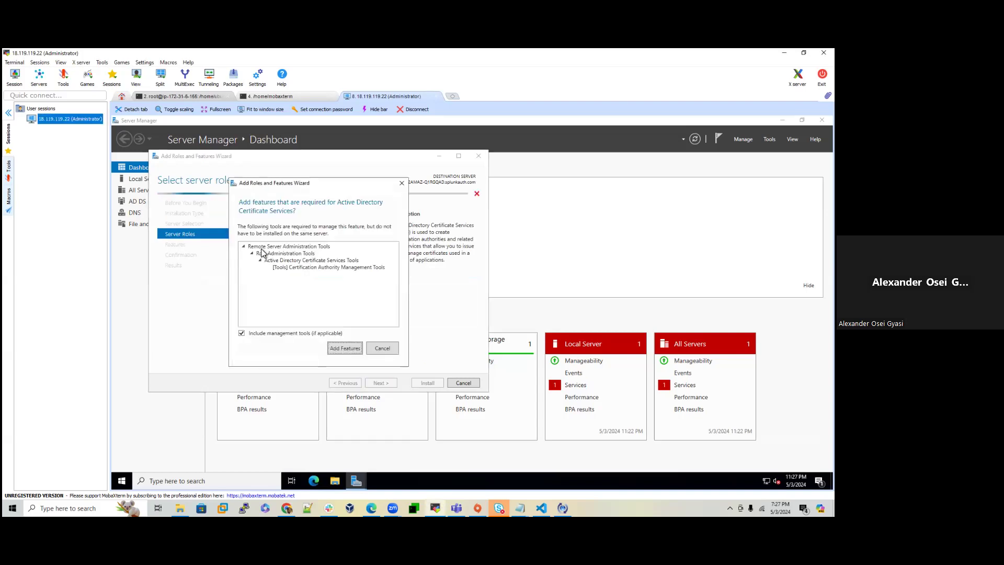
pyautogui.click(350, 347)
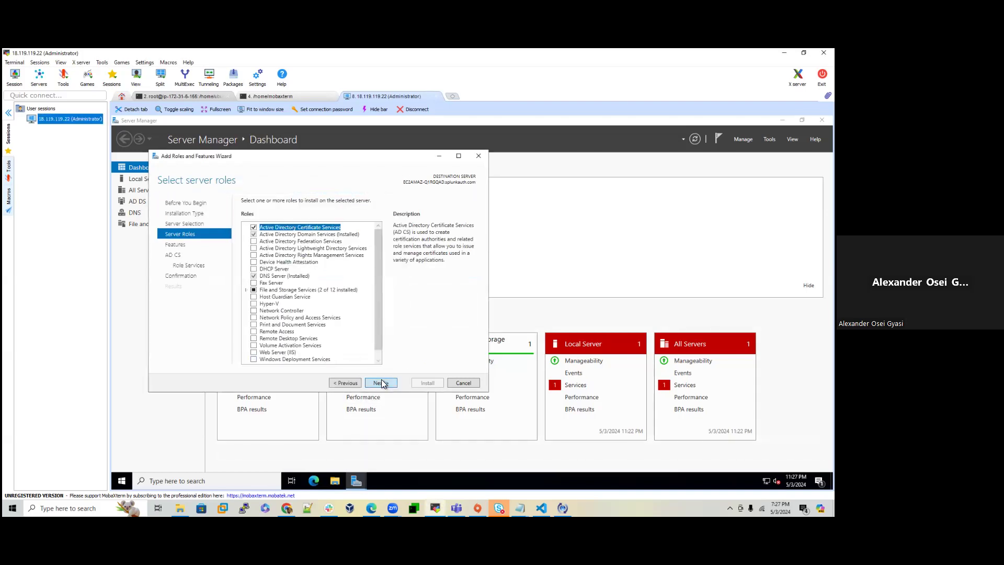
pyautogui.click(382, 384)
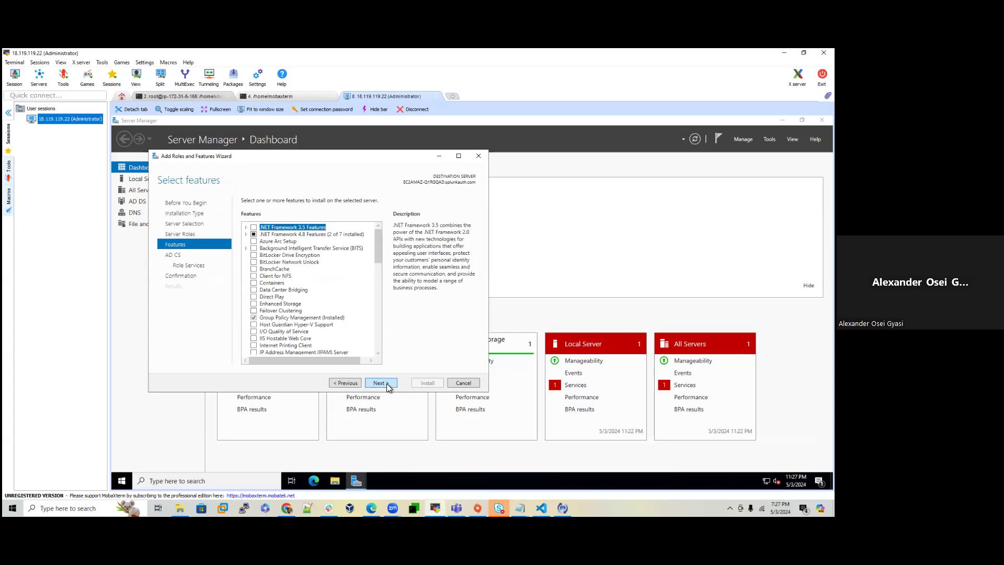
# Step: Keep the Certification Authority role service and allow automatic restart at confirmation
pyautogui.click(386, 384)
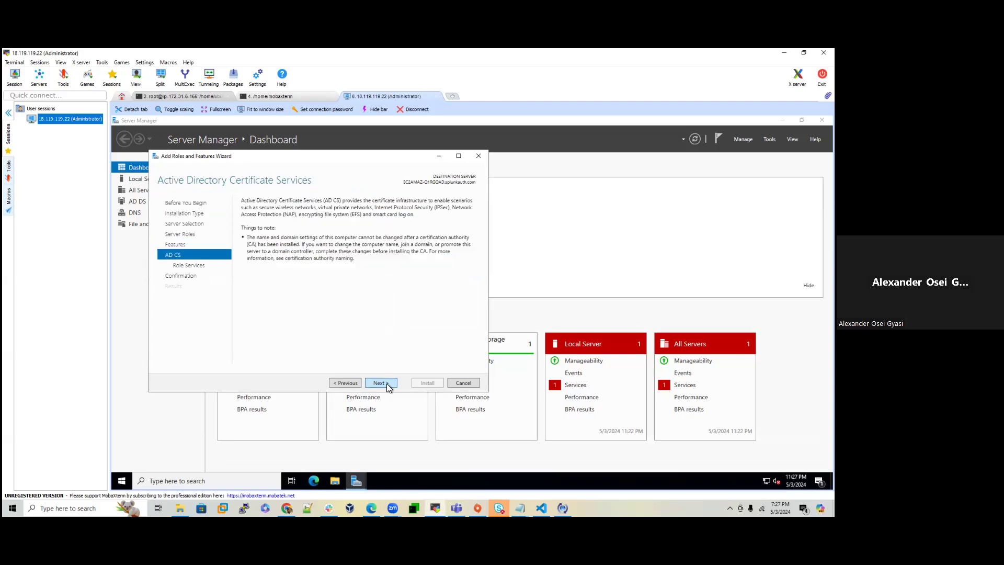
pyautogui.click(386, 384)
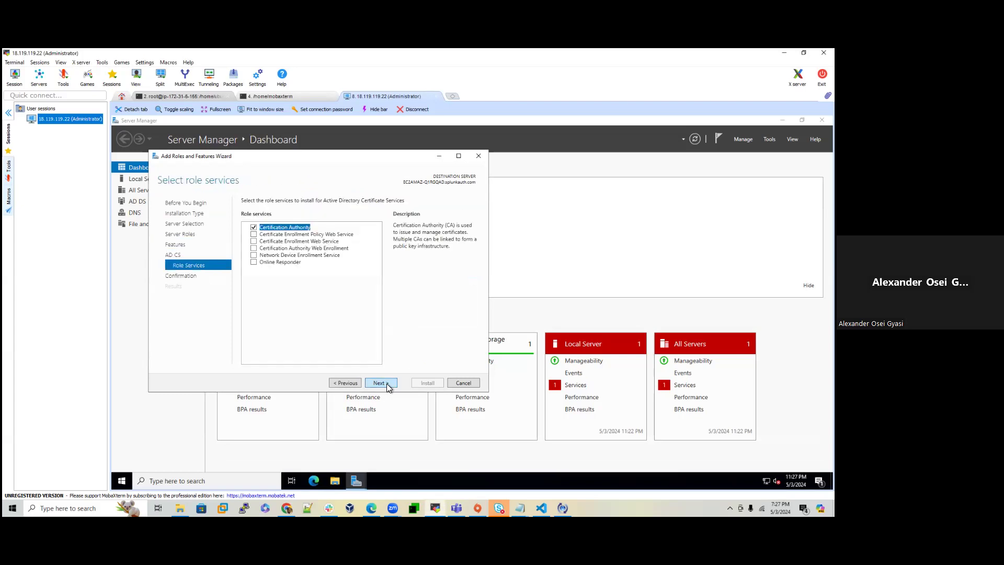
pyautogui.click(381, 383)
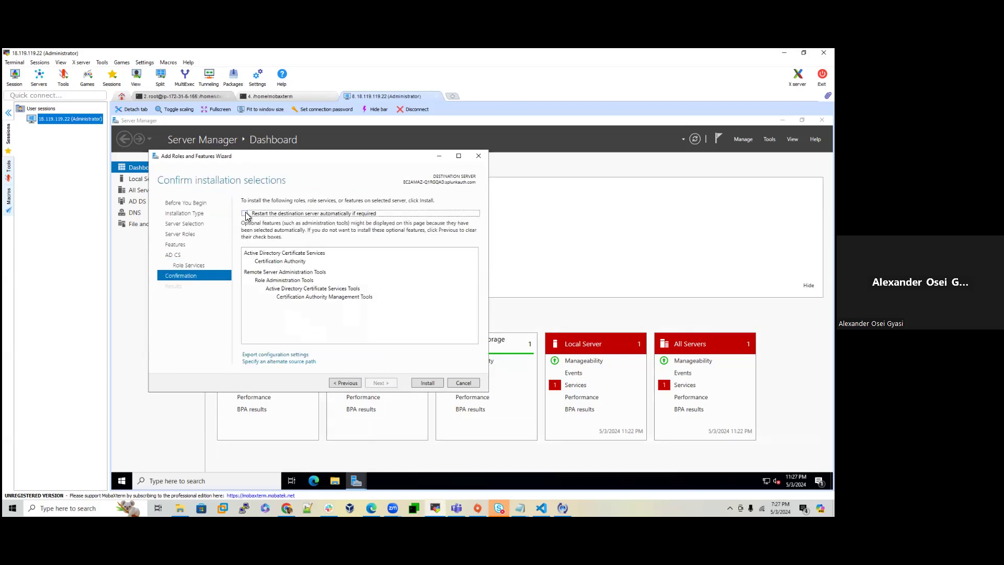
pyautogui.click(244, 213)
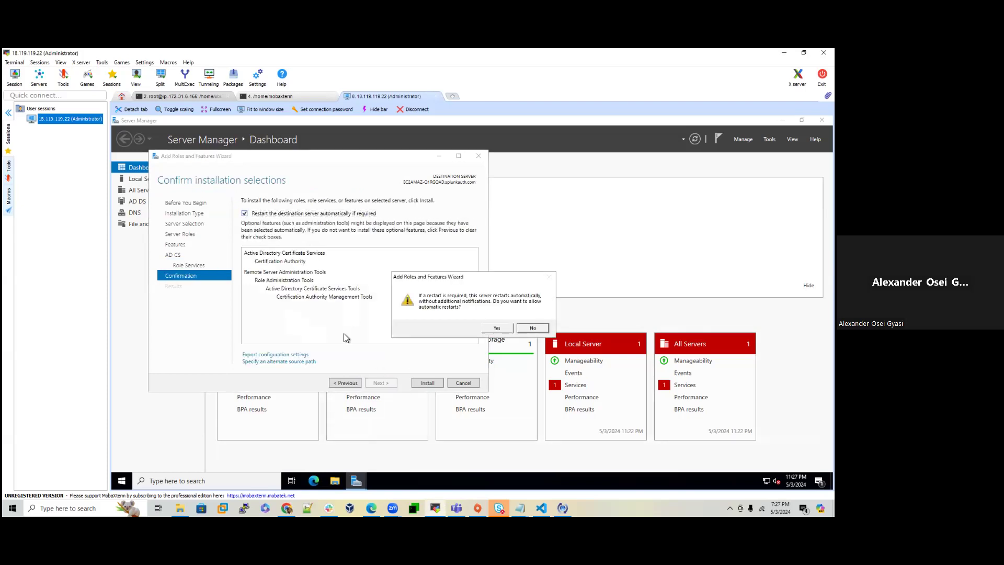
pyautogui.click(497, 328)
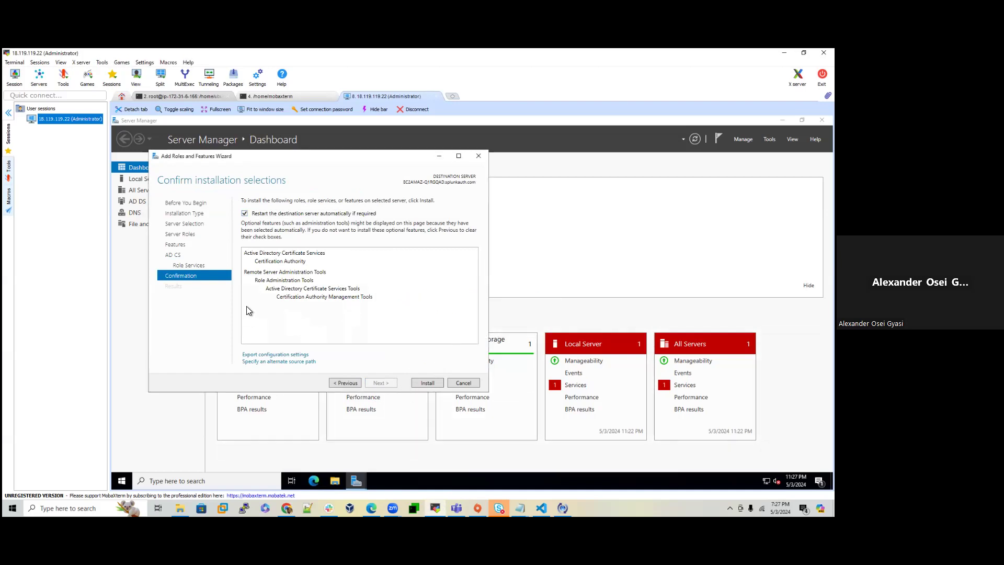
# Step: Install the AD CS role and open its post-deployment configuration wizard
pyautogui.click(432, 381)
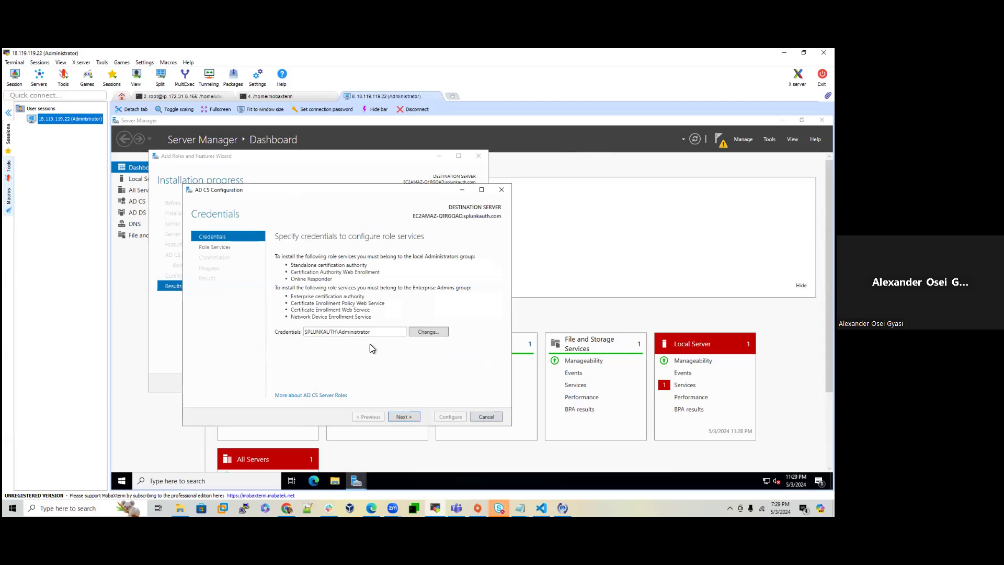
# Step: Configure Certification Authority as an Enterprise Root CA with a new key, default crypto and 5-year validity
pyautogui.click(404, 416)
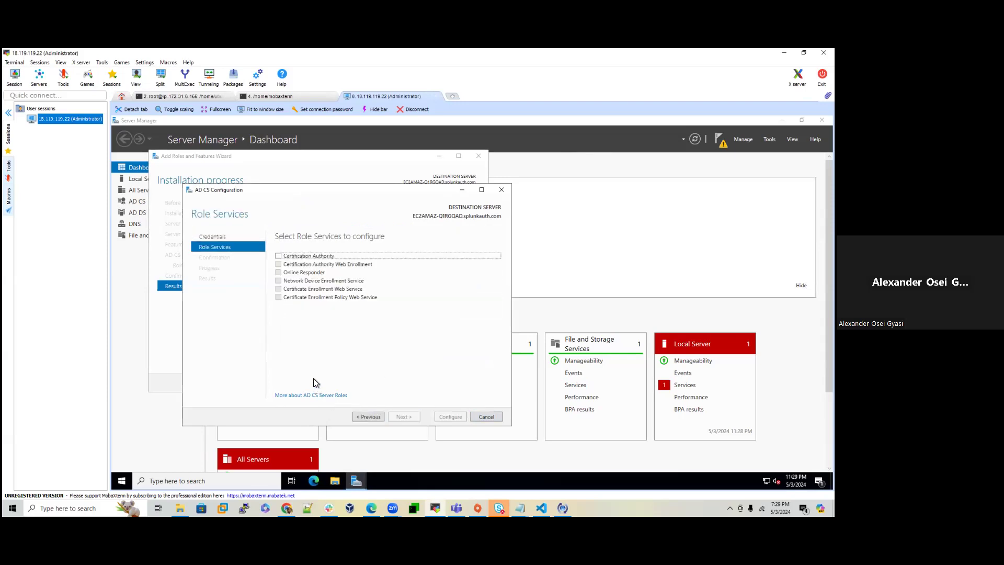
pyautogui.click(278, 256)
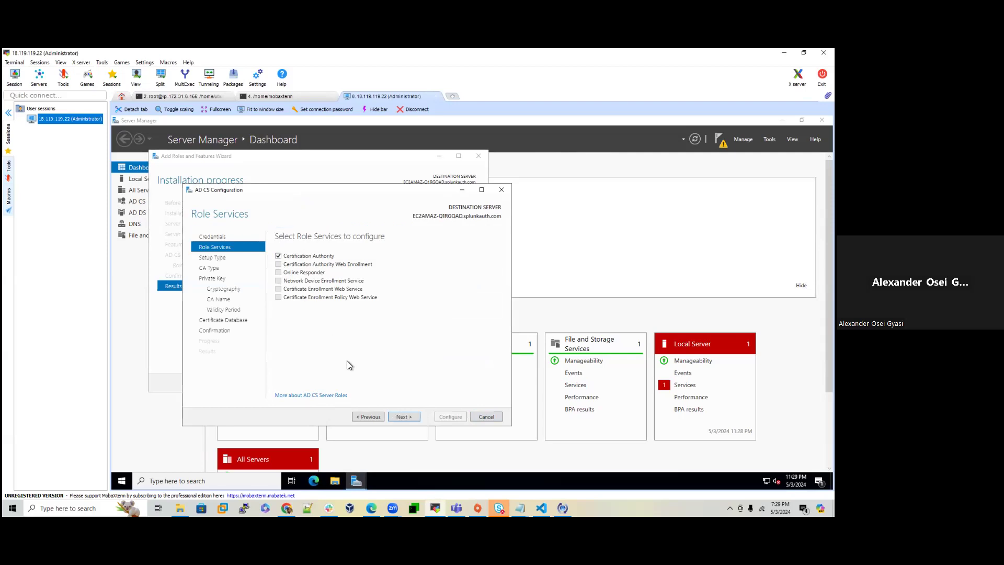
pyautogui.click(405, 416)
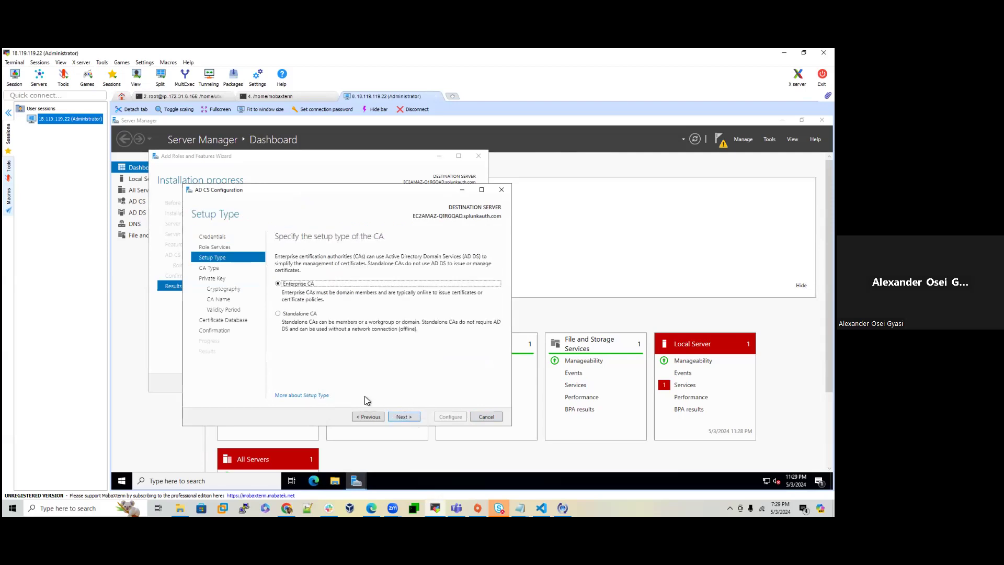
pyautogui.click(403, 417)
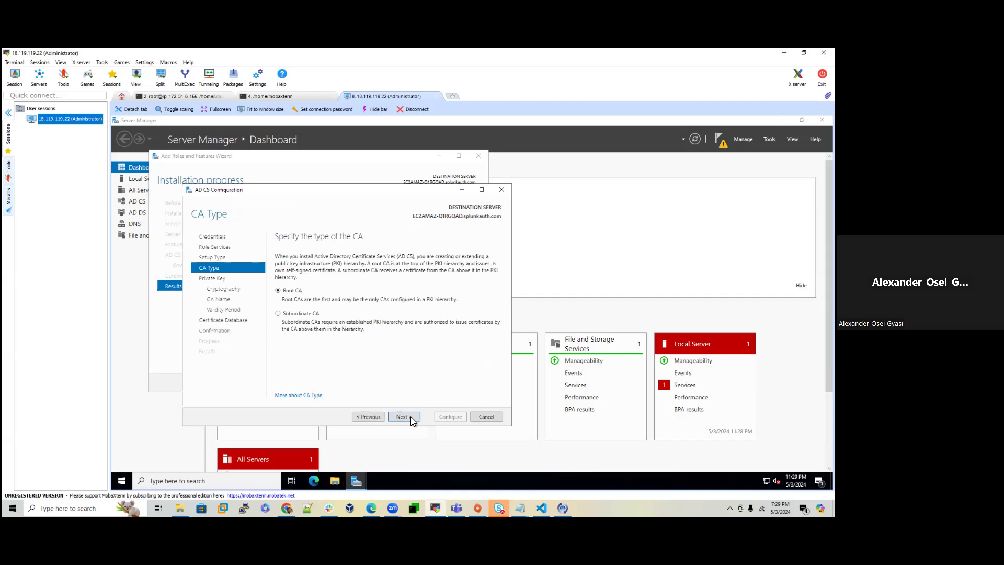
pyautogui.click(410, 416)
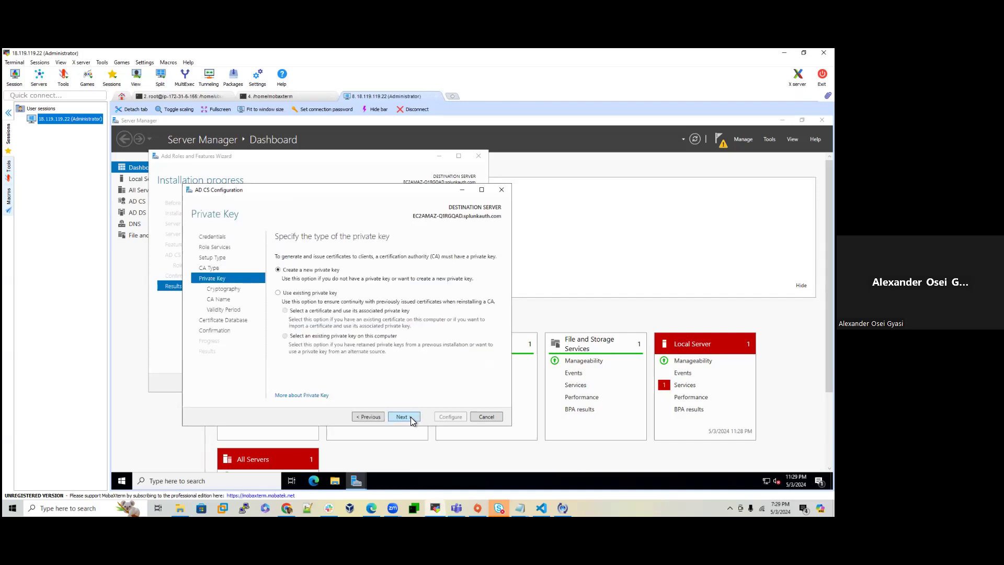
pyautogui.click(410, 416)
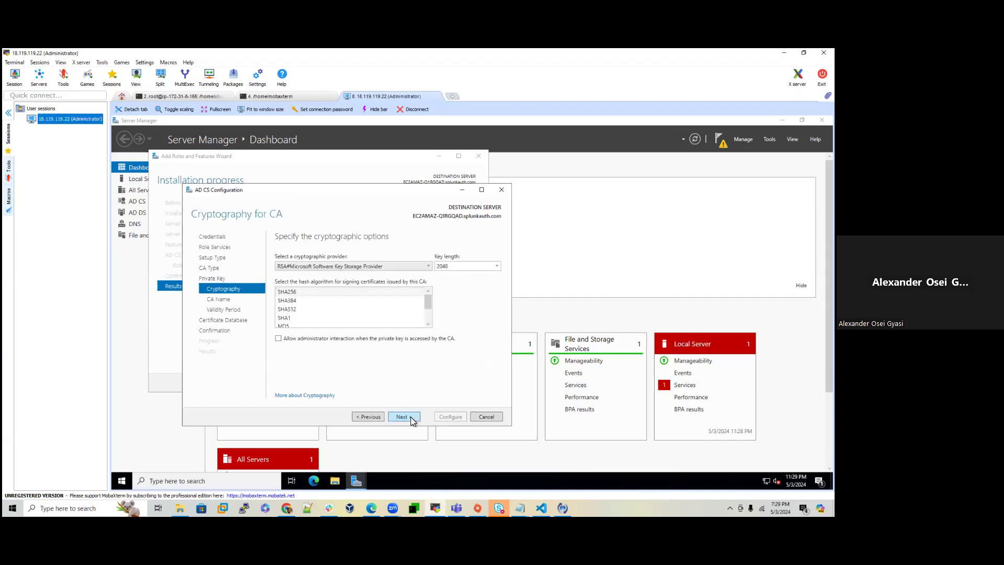
pyautogui.click(410, 416)
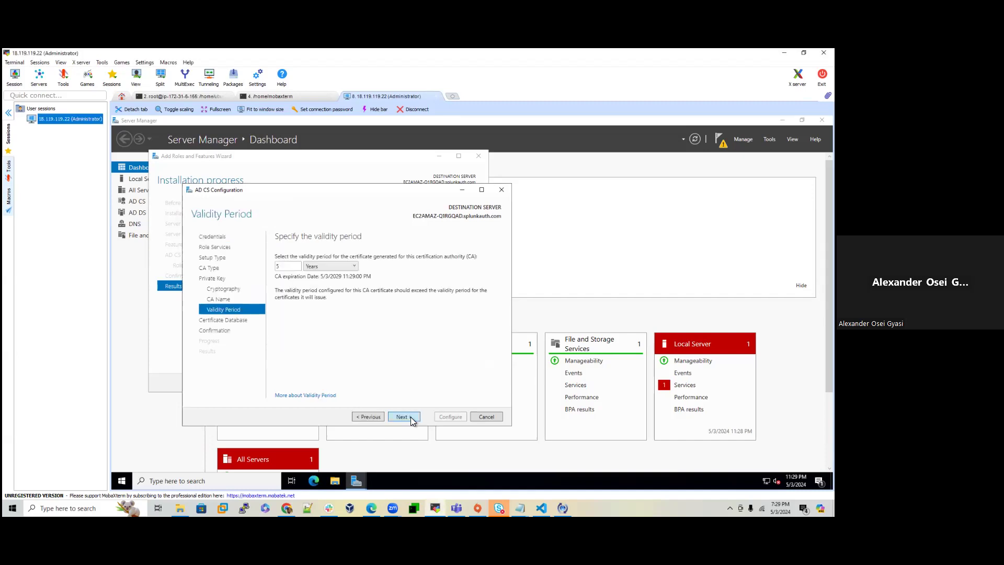
pyautogui.click(409, 416)
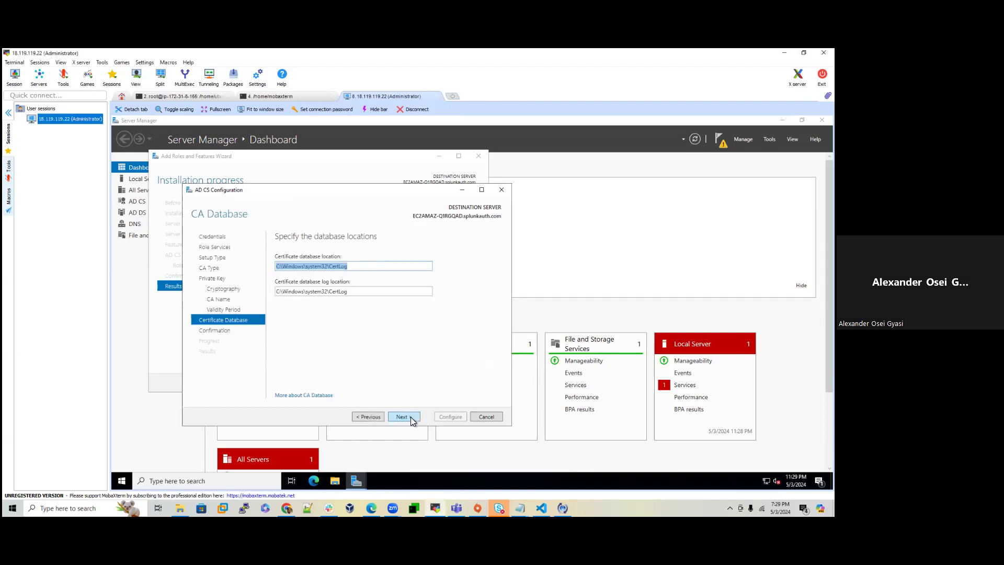
pyautogui.click(410, 416)
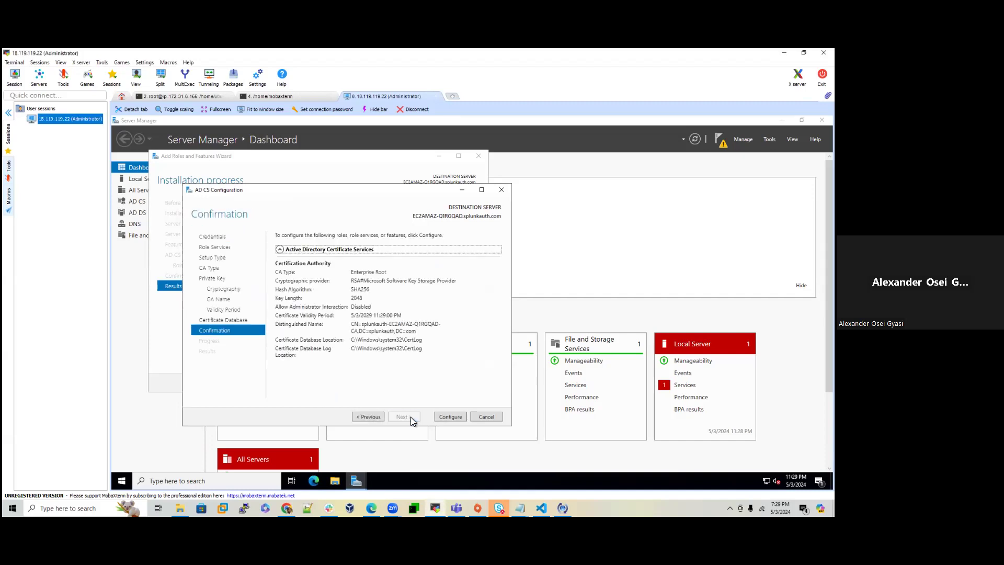
pyautogui.click(449, 416)
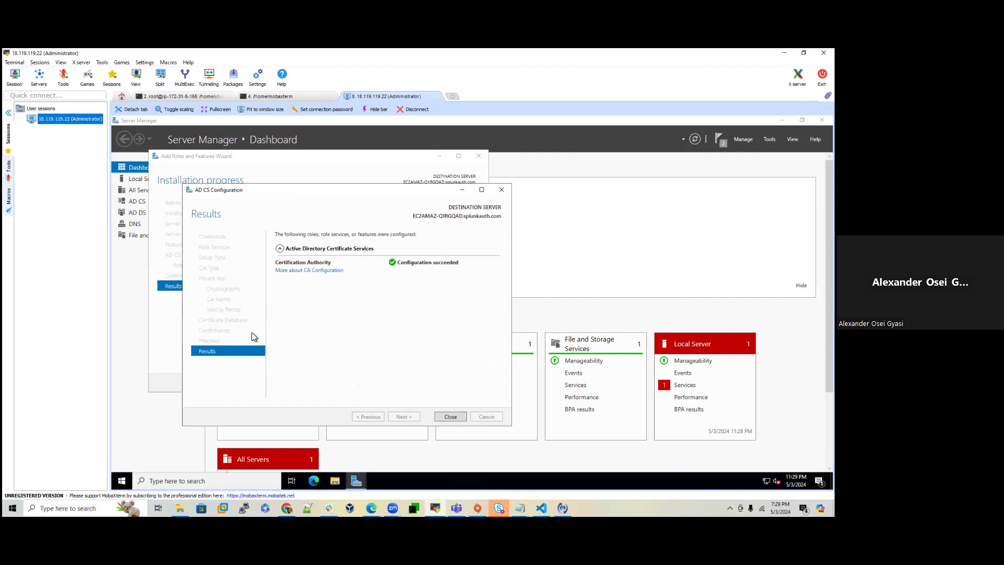
# Step: Close the finished AD CS configuration and roles-and-features wizards
pyautogui.click(448, 415)
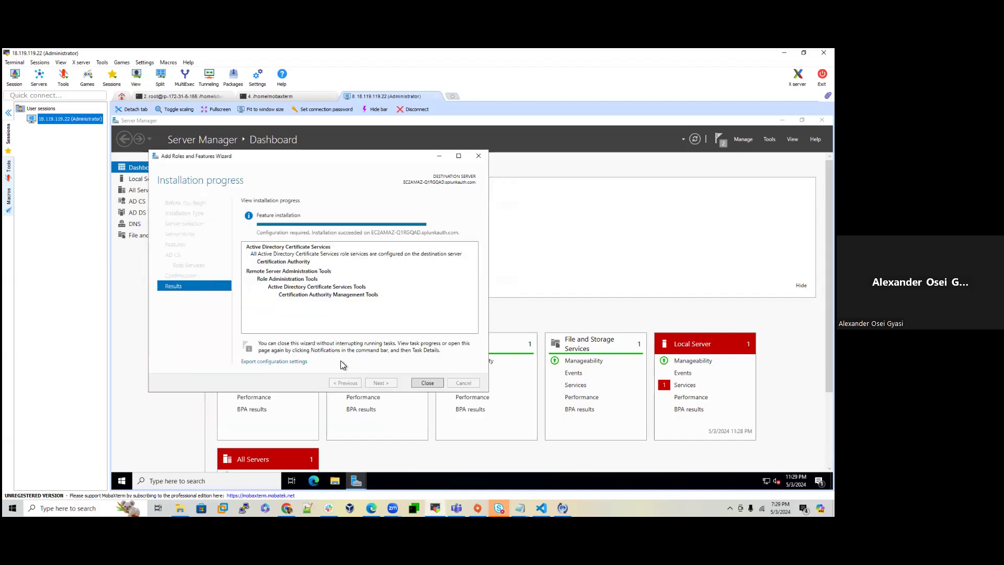
pyautogui.click(426, 383)
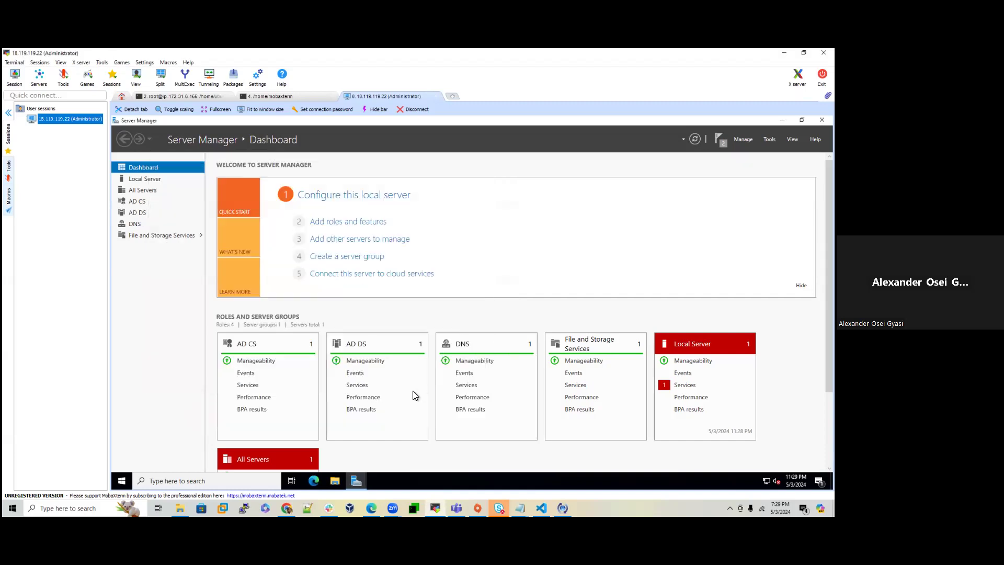
pyautogui.click(126, 482)
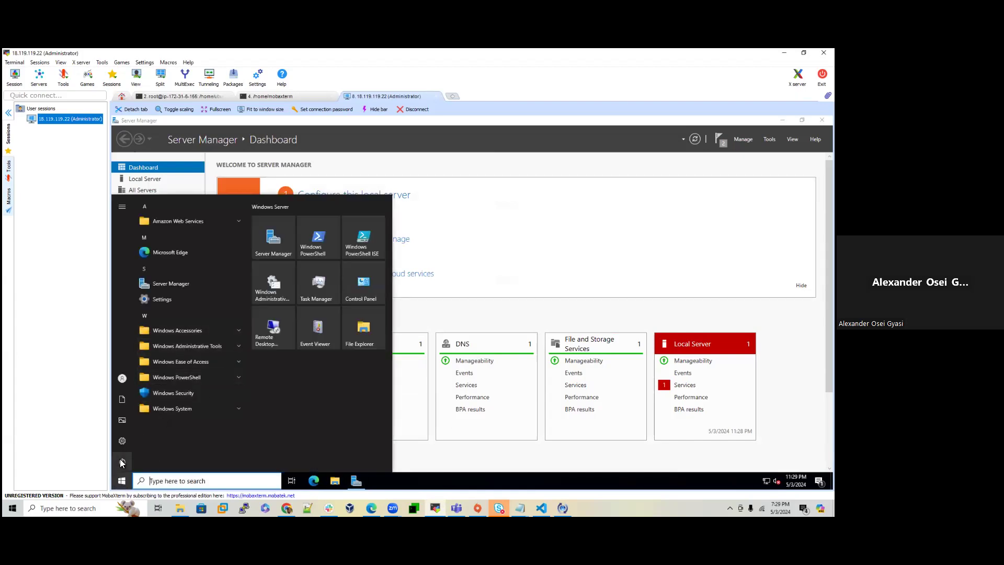
pyautogui.click(122, 461)
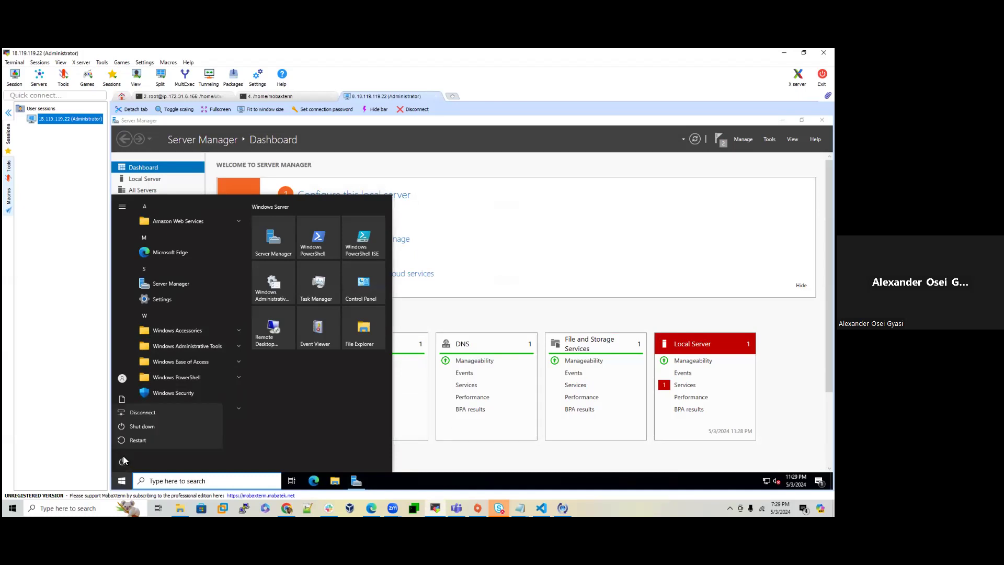
pyautogui.click(130, 443)
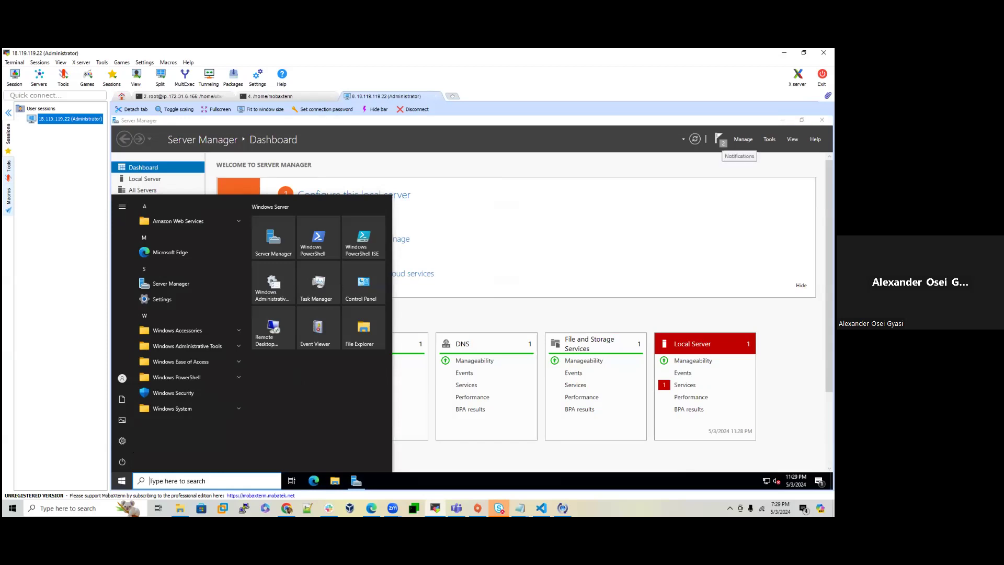
# Step: Check the task notifications to confirm both operations succeeded
pyautogui.click(720, 139)
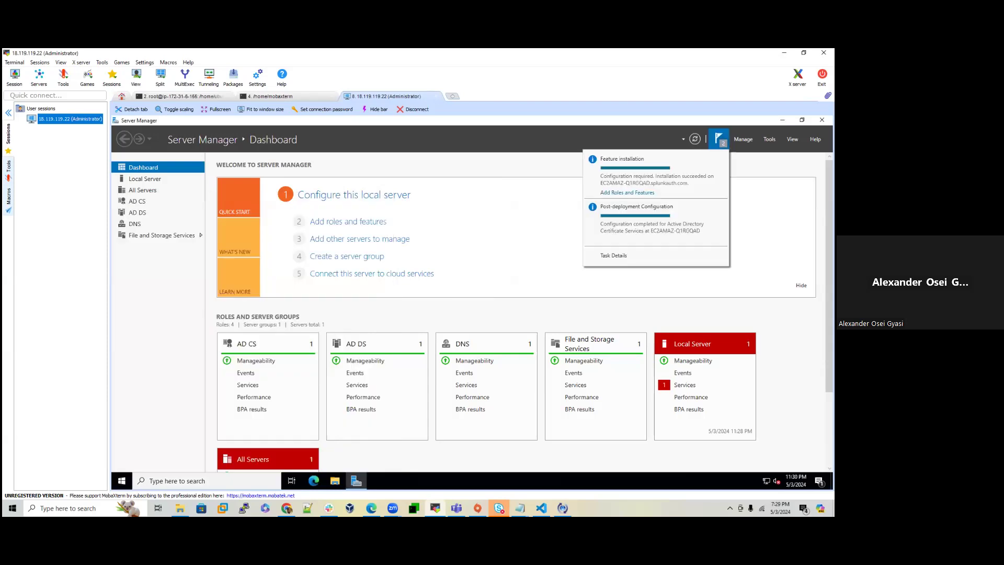
pyautogui.click(720, 139)
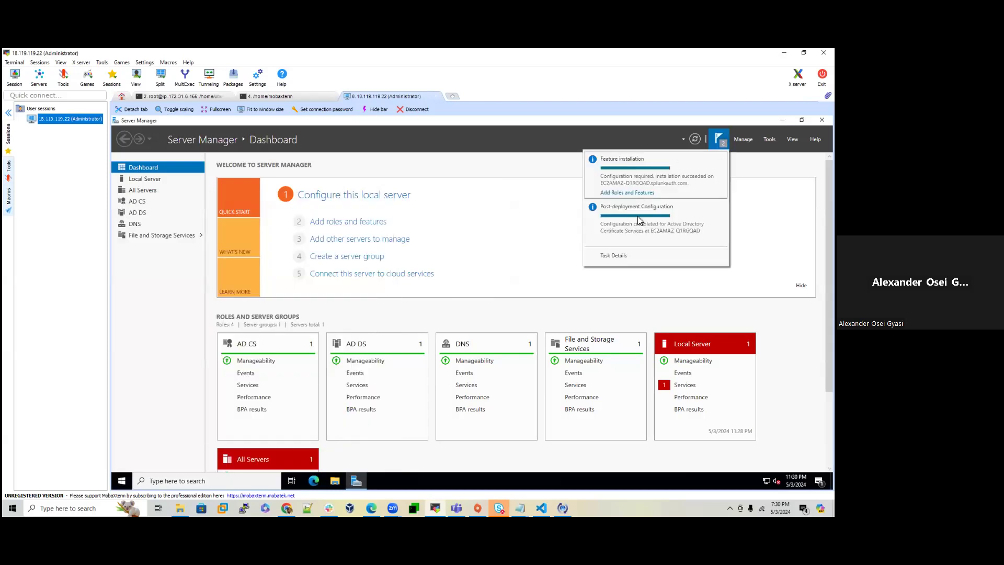
pyautogui.click(121, 481)
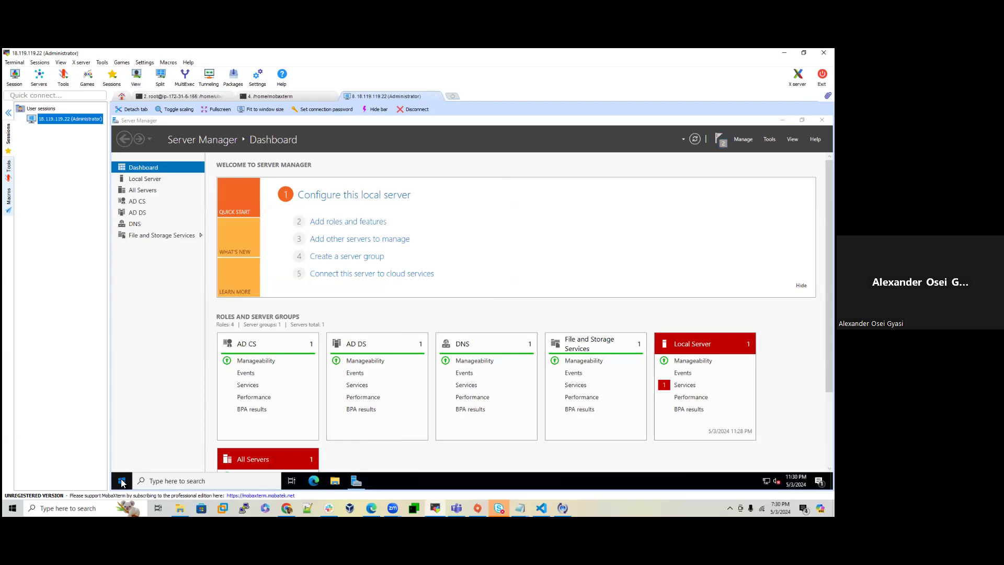
# Step: Restart the server, giving Other (Unplanned) as the reason
pyautogui.click(125, 460)
pyautogui.click(140, 428)
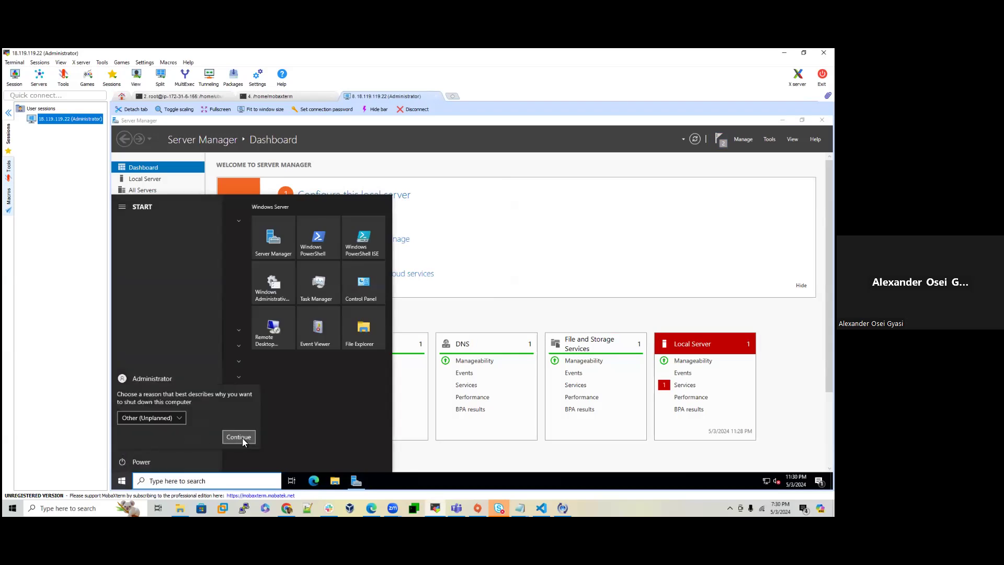
pyautogui.click(240, 437)
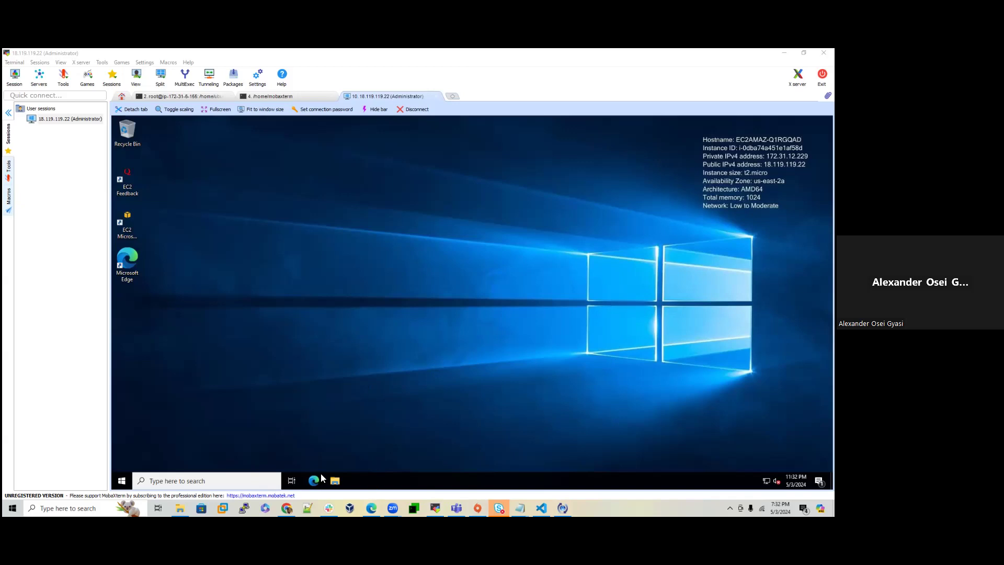
# Step: Return to the restarted server's remote session so Server Manager comes up
pyautogui.click(241, 483)
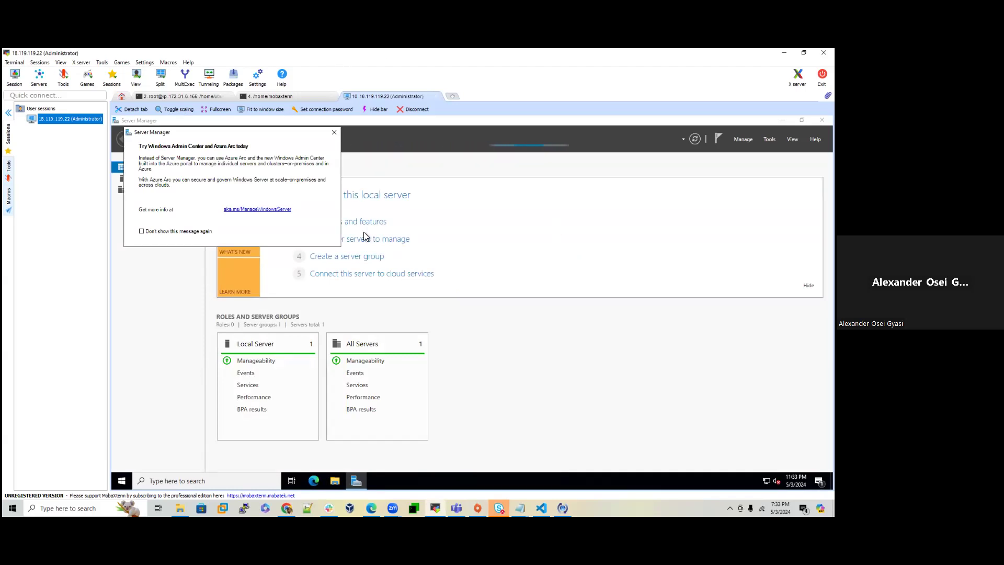
# Step: Close the Windows Admin Center popup and show the Tools menu
pyautogui.click(334, 133)
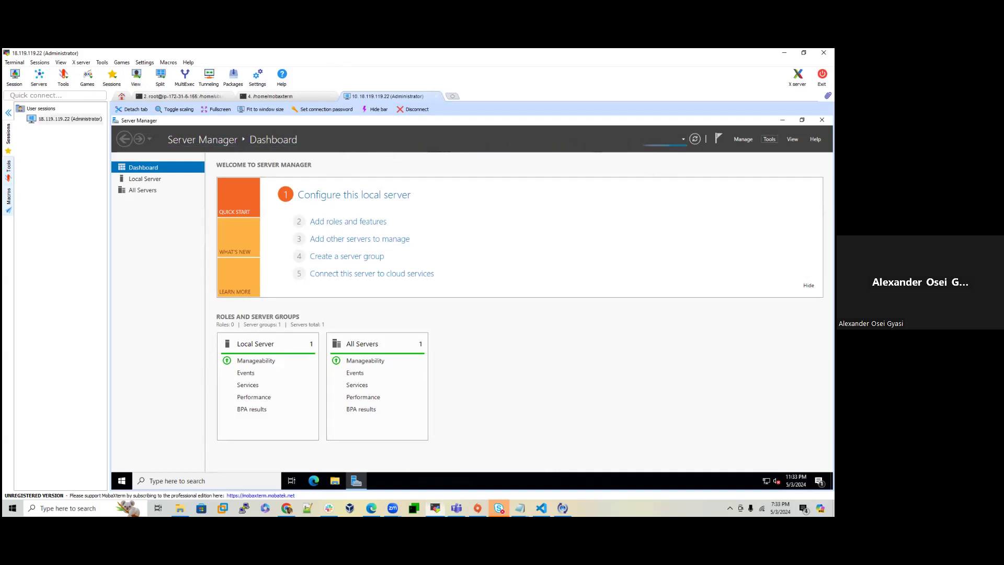
pyautogui.click(769, 139)
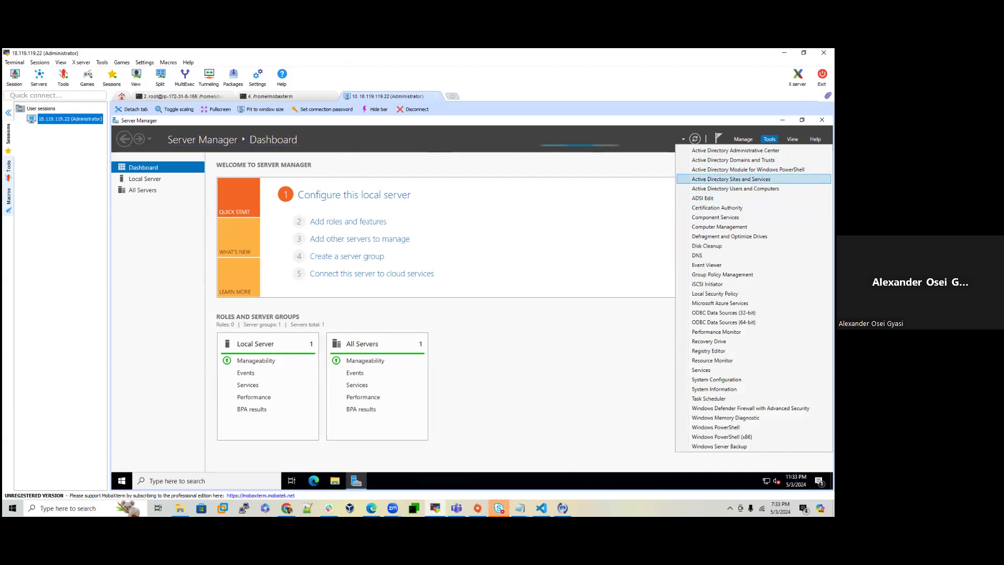
pyautogui.click(769, 139)
pyautogui.click(769, 139)
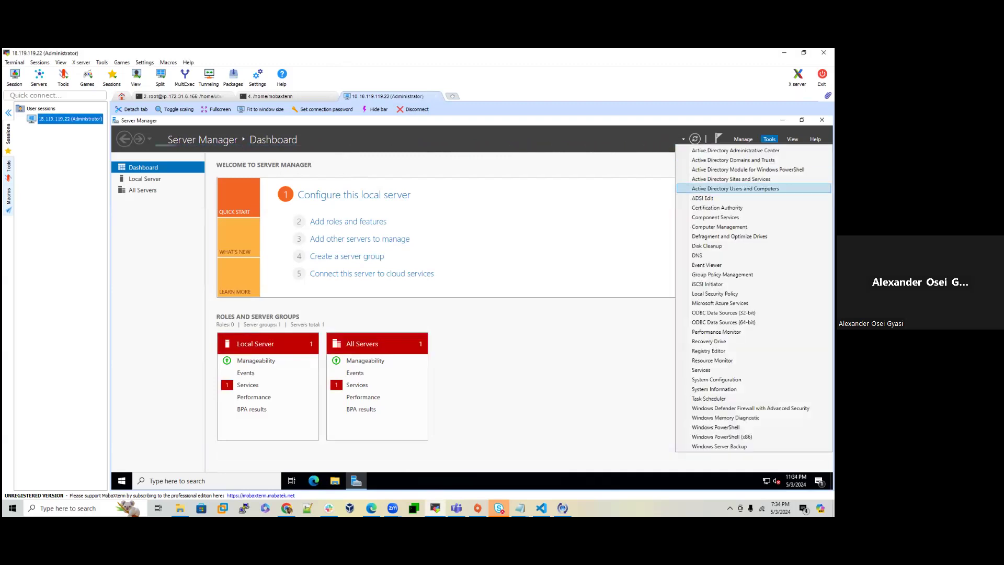
pyautogui.click(735, 189)
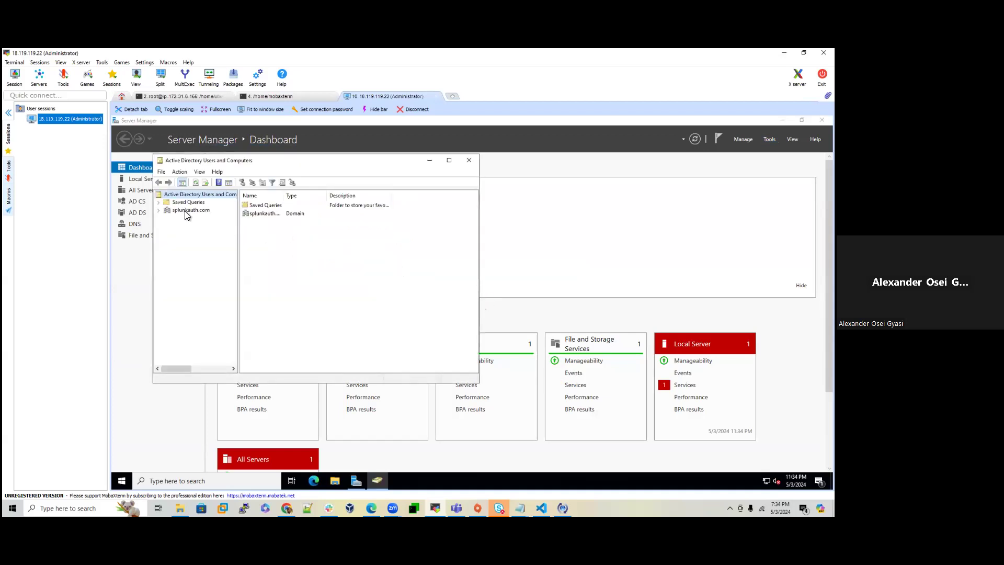
pyautogui.click(447, 162)
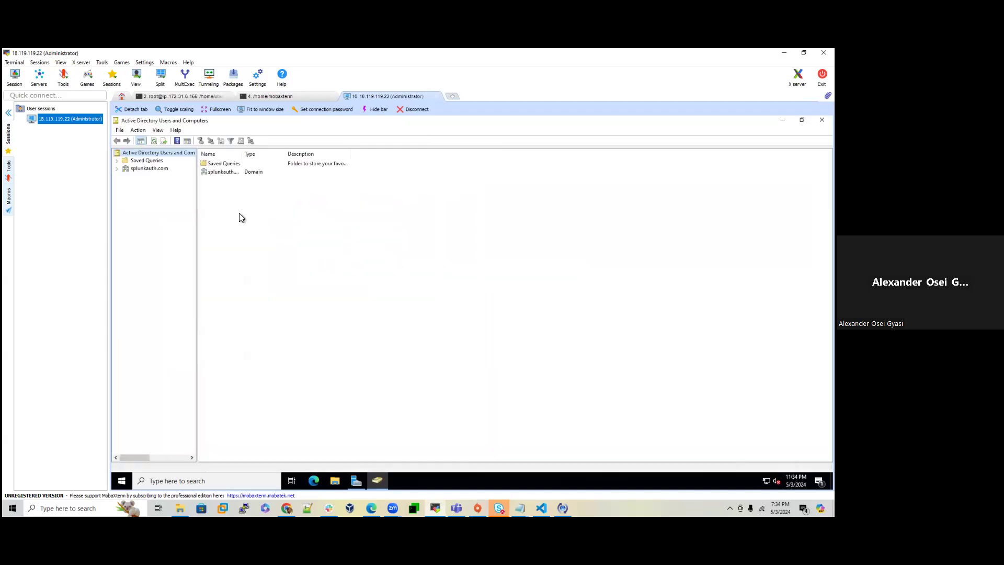
pyautogui.click(143, 168)
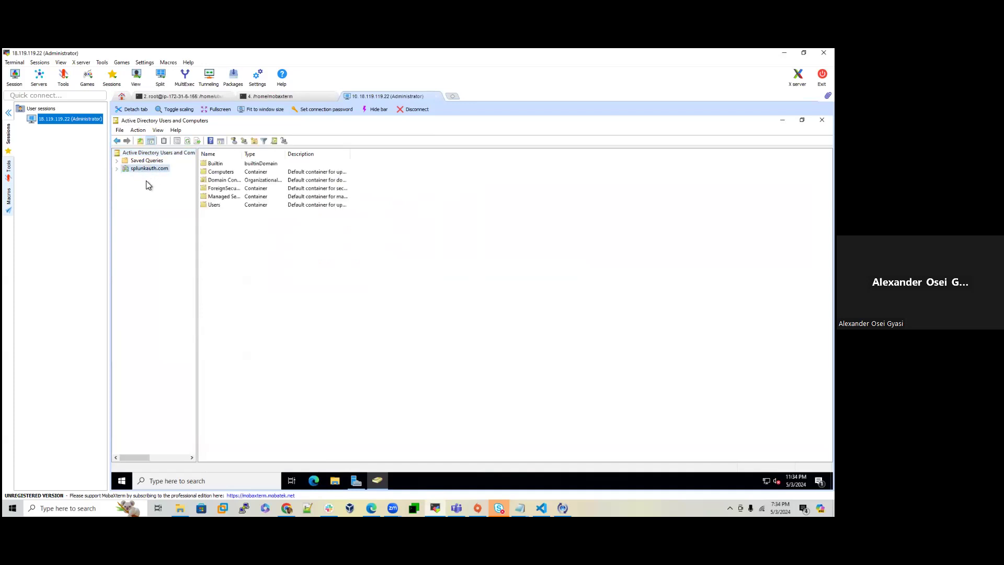
pyautogui.rightClick(149, 168)
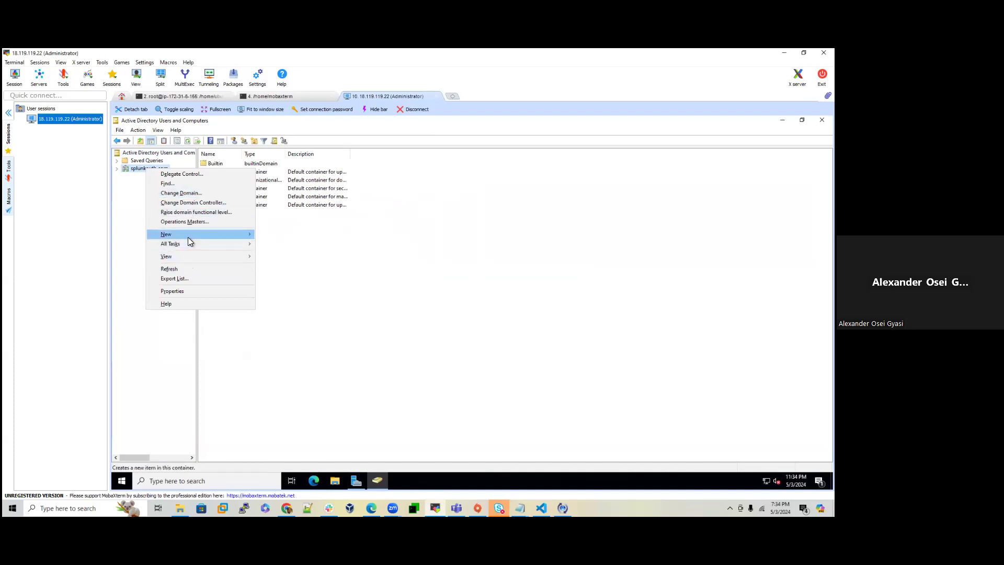
pyautogui.moveTo(187, 237)
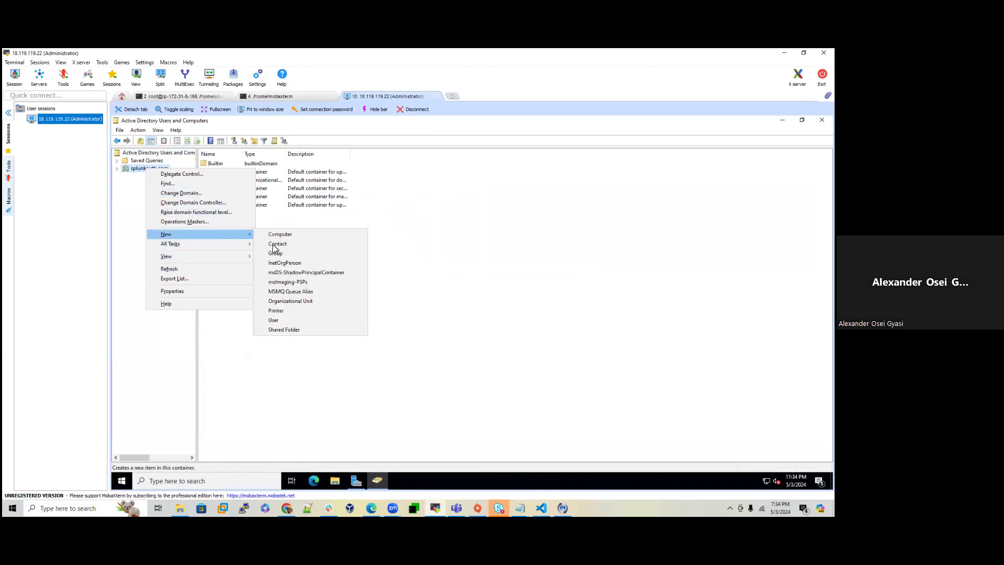
pyautogui.click(287, 302)
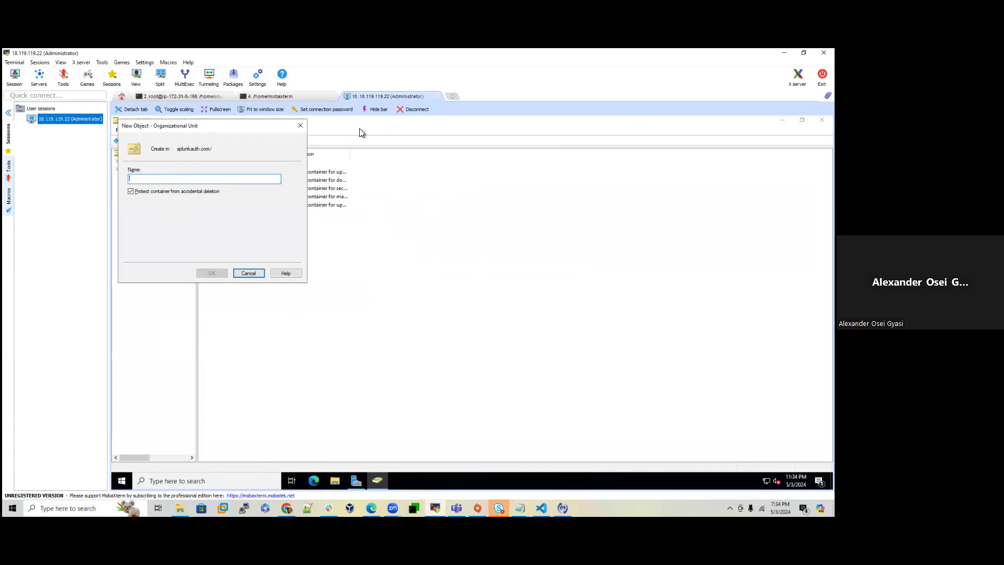
pyautogui.click(252, 272)
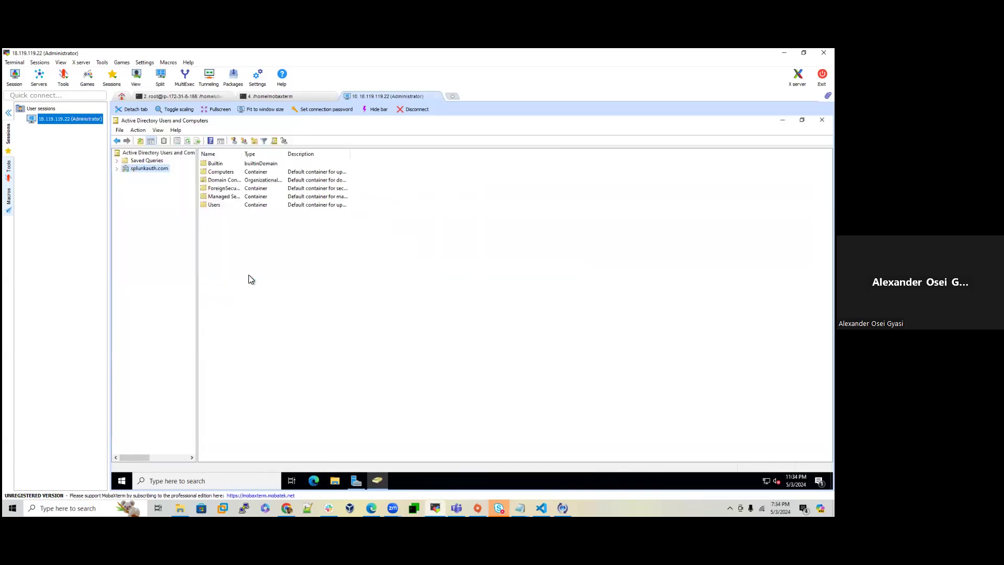
pyautogui.rightClick(147, 175)
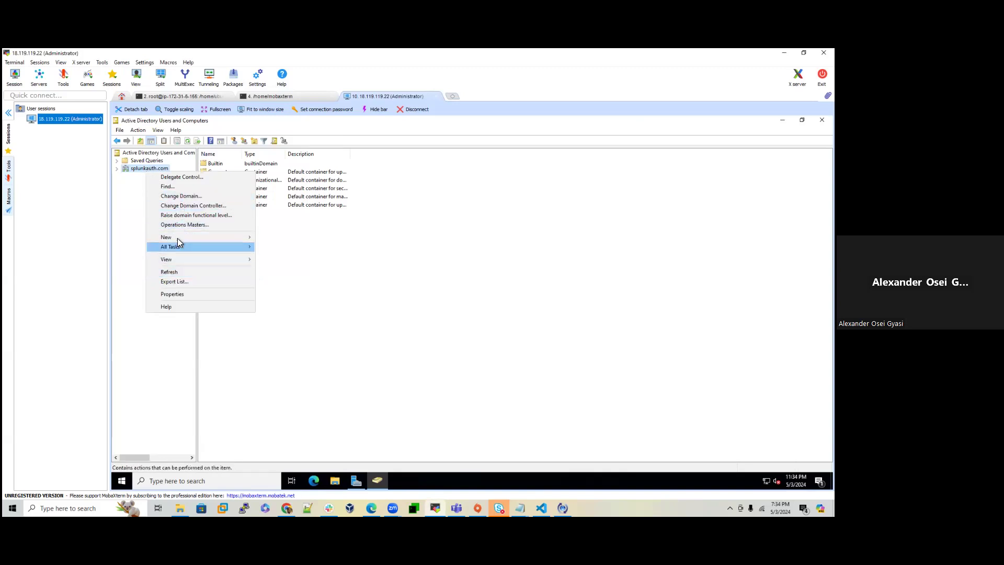
pyautogui.moveTo(199, 237)
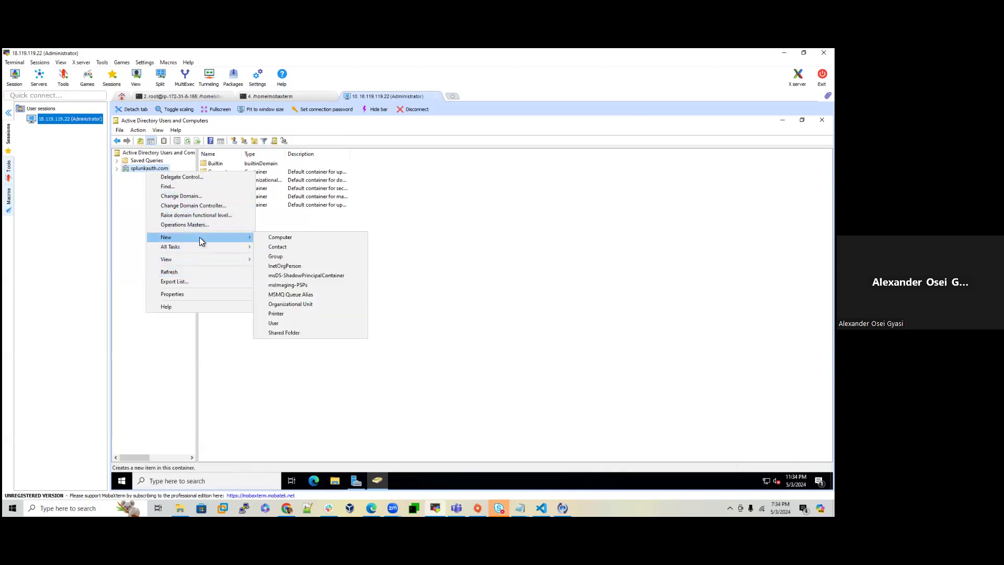
pyautogui.click(289, 303)
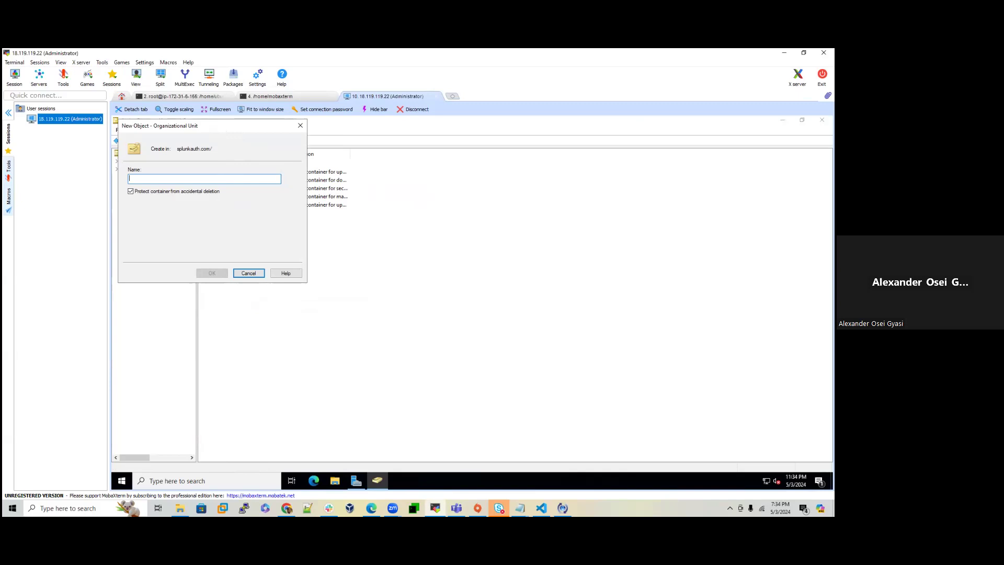
pyautogui.click(249, 272)
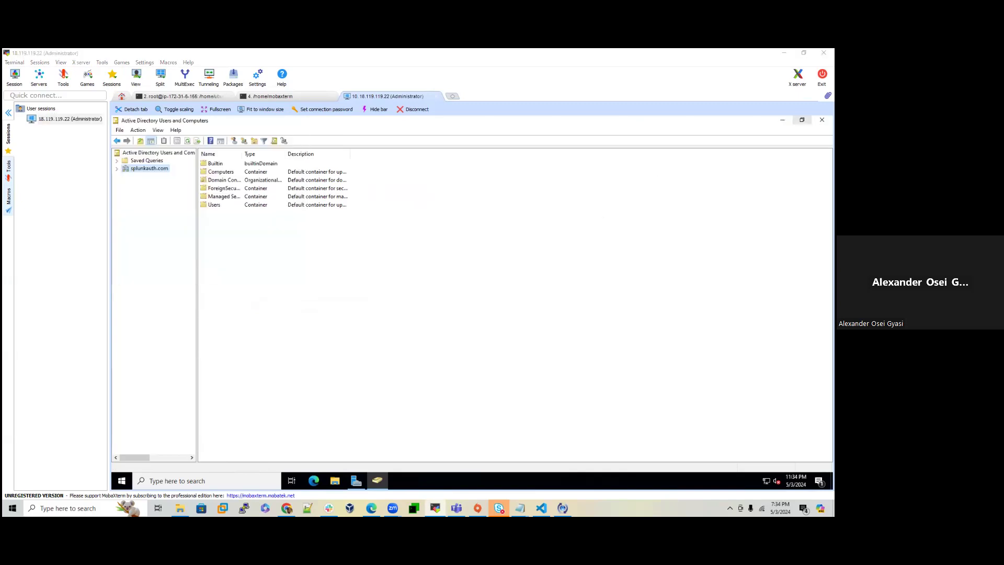
pyautogui.rightClick(196, 209)
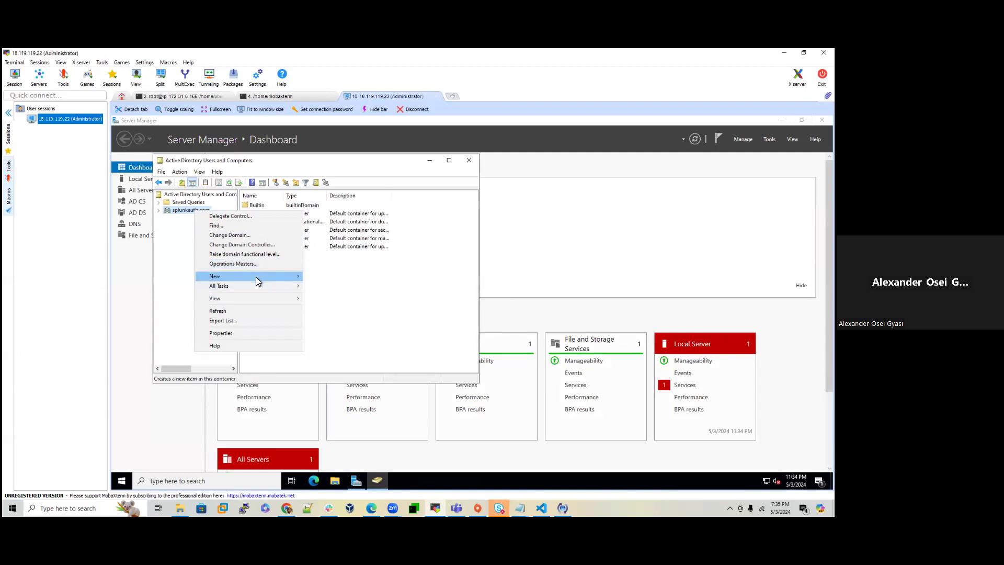
pyautogui.moveTo(255, 277)
pyautogui.click(331, 343)
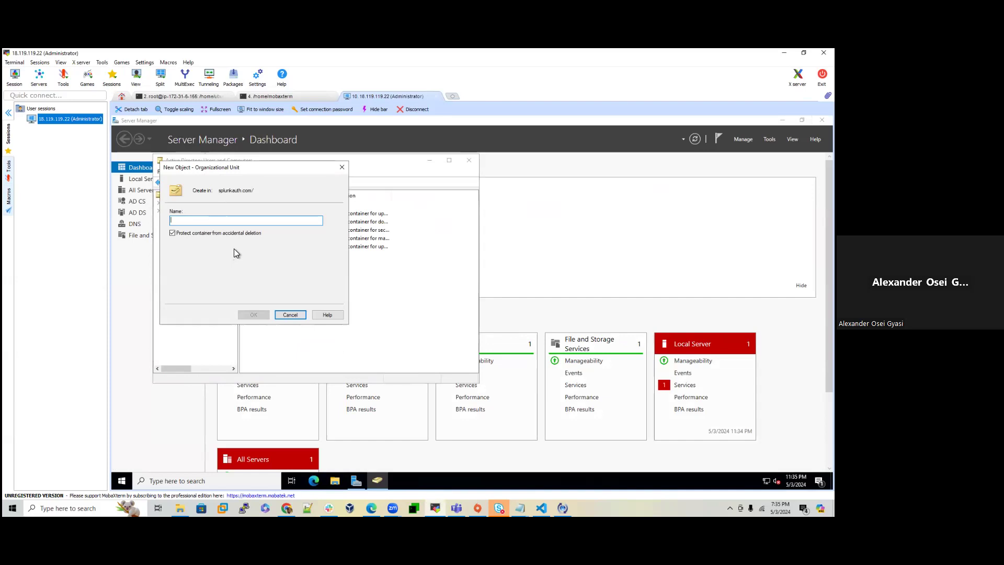
pyautogui.click(173, 233)
pyautogui.click(188, 220)
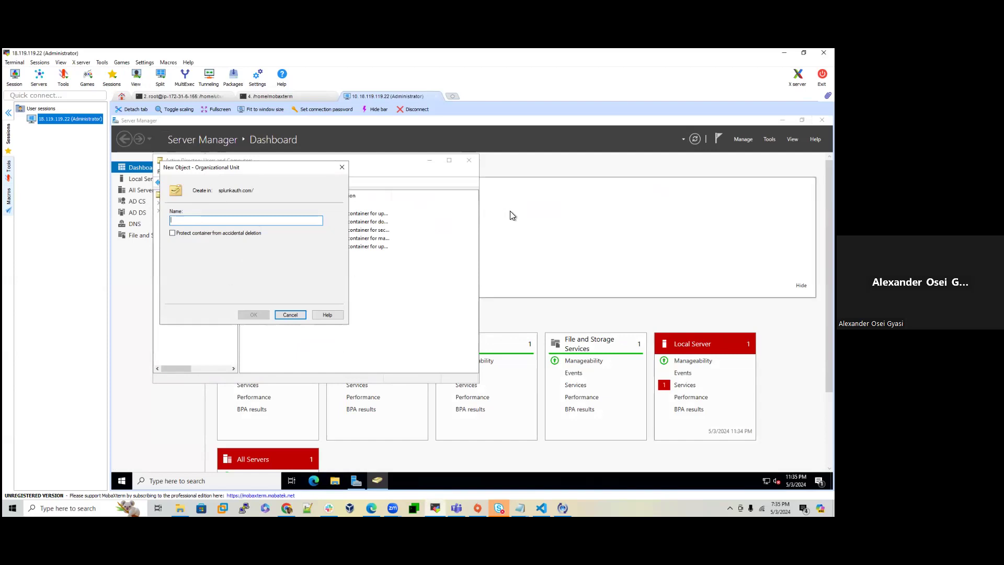
pyautogui.click(621, 111)
pyautogui.click(614, 217)
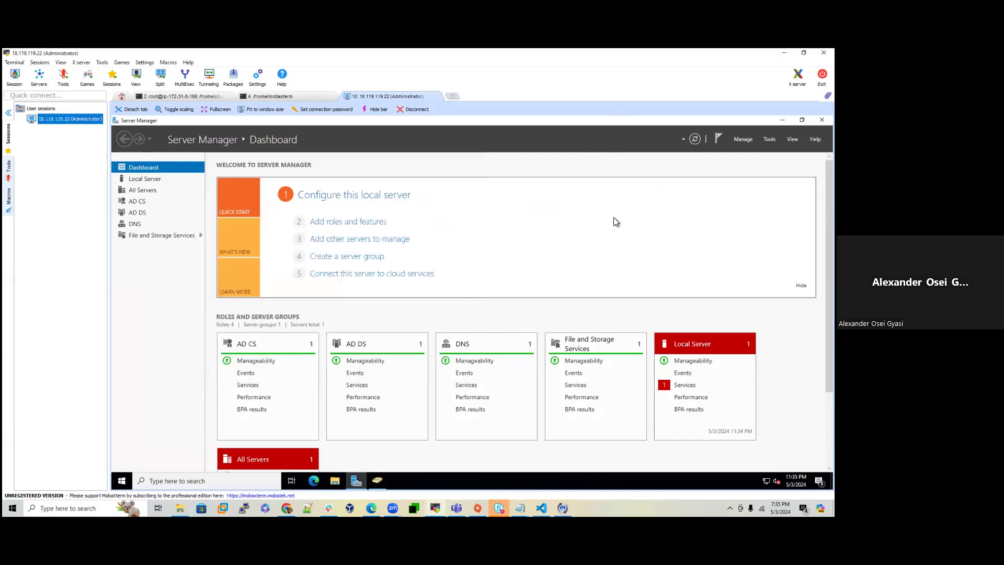
pyautogui.click(782, 120)
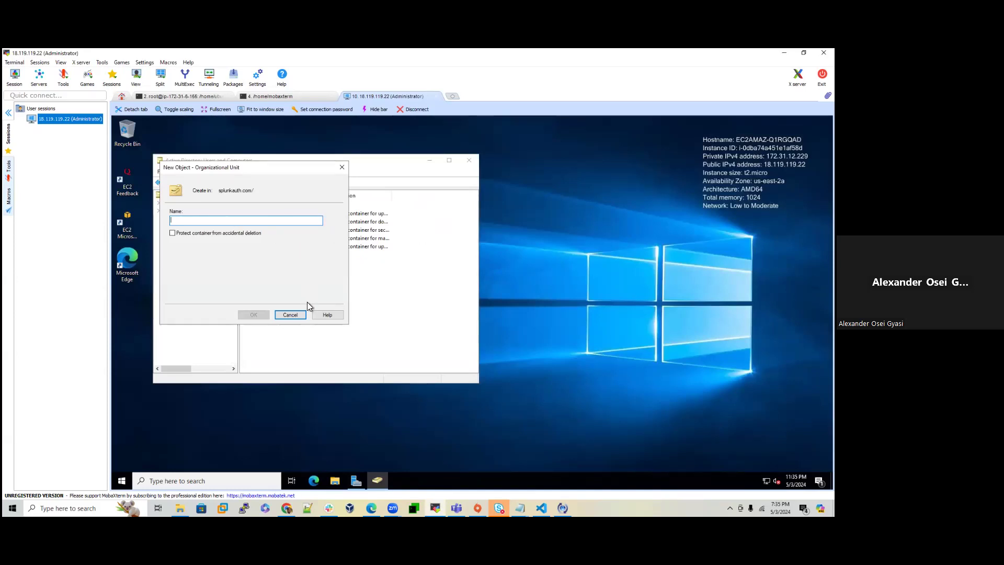
pyautogui.click(180, 481)
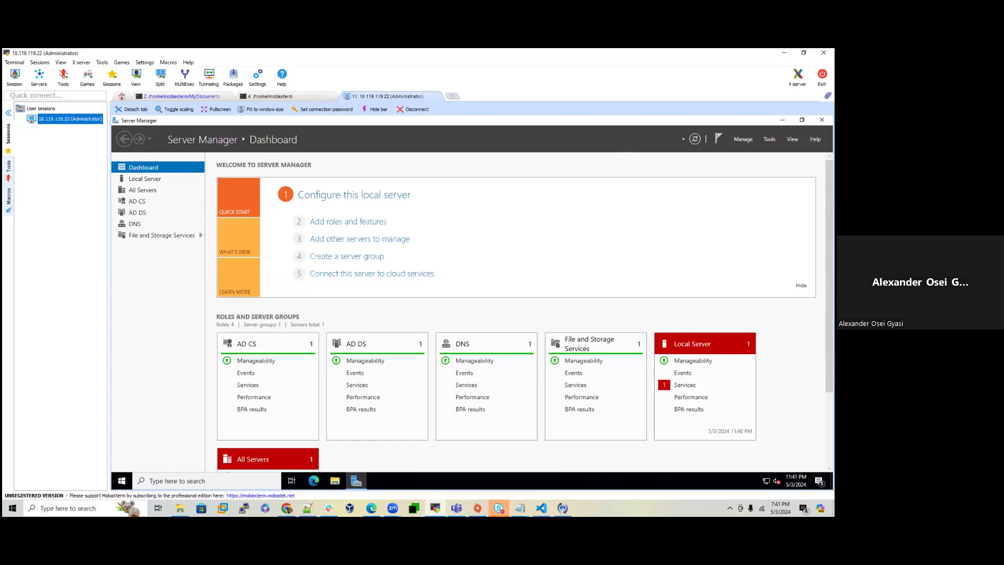
# Step: Create organizational unit 'authou' under splunkauth.com without accidental-deletion protection
pyautogui.click(768, 139)
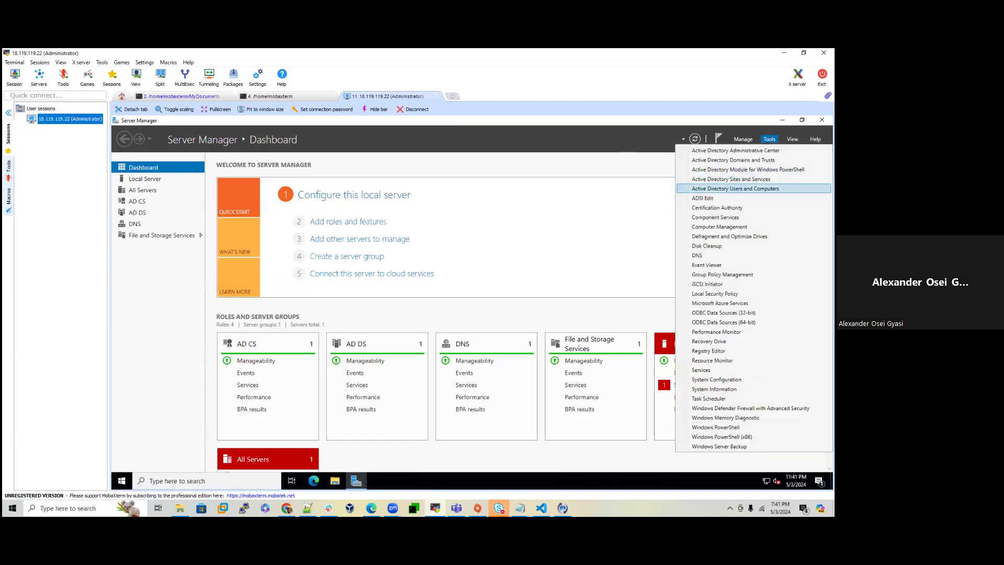
pyautogui.click(735, 189)
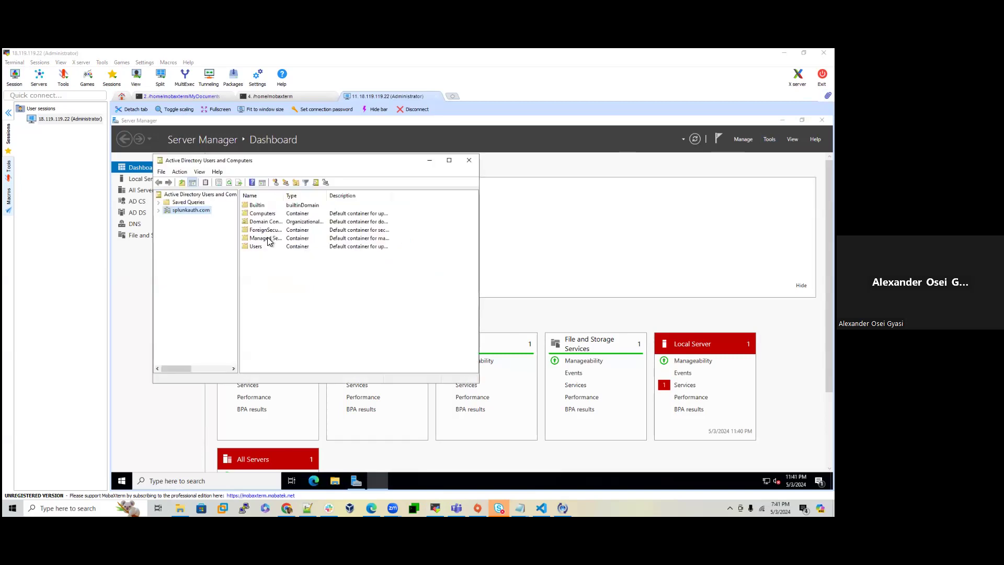
pyautogui.rightClick(191, 211)
pyautogui.moveTo(219, 277)
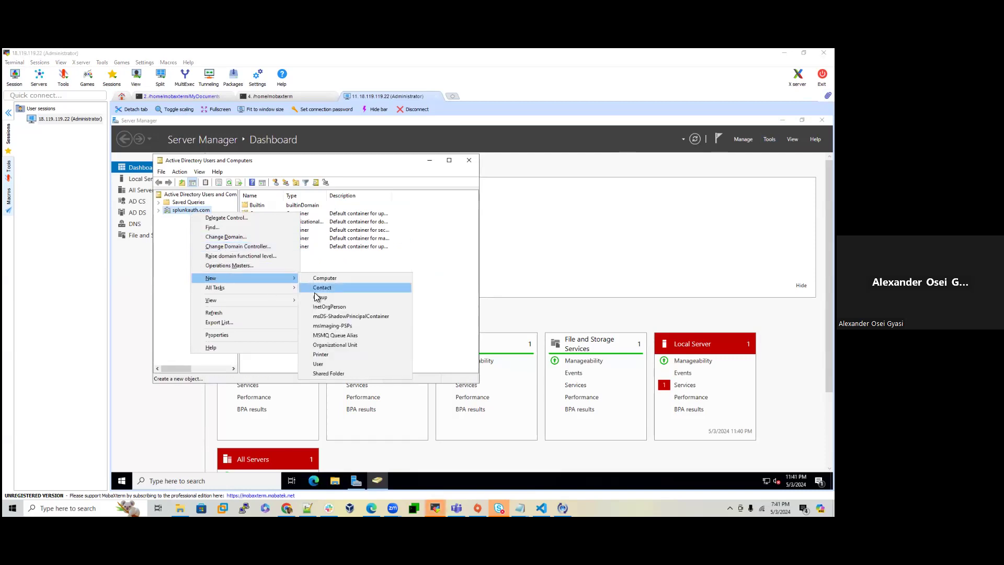
pyautogui.click(324, 345)
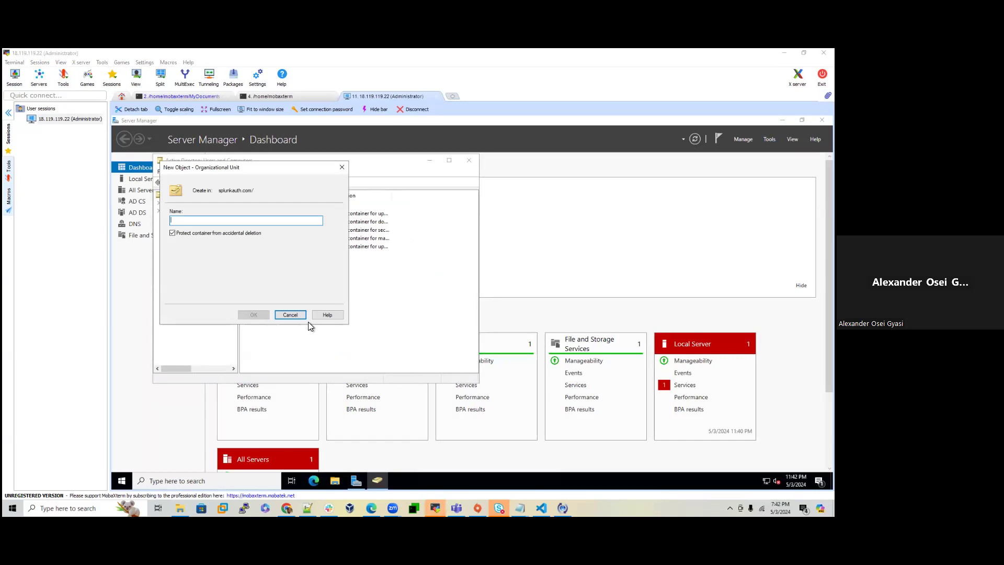
pyautogui.click(214, 234)
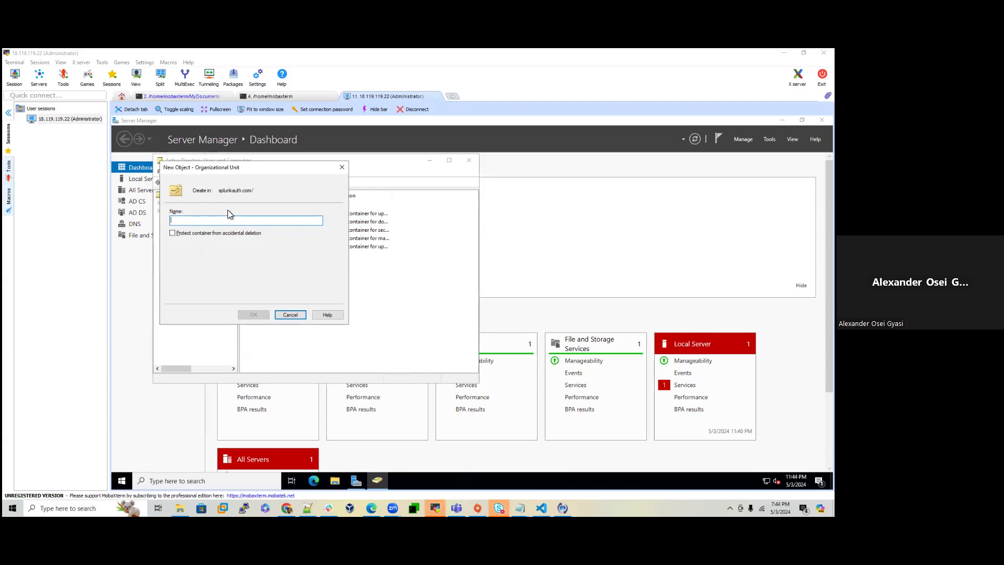
pyautogui.write('authou')
pyautogui.click(254, 315)
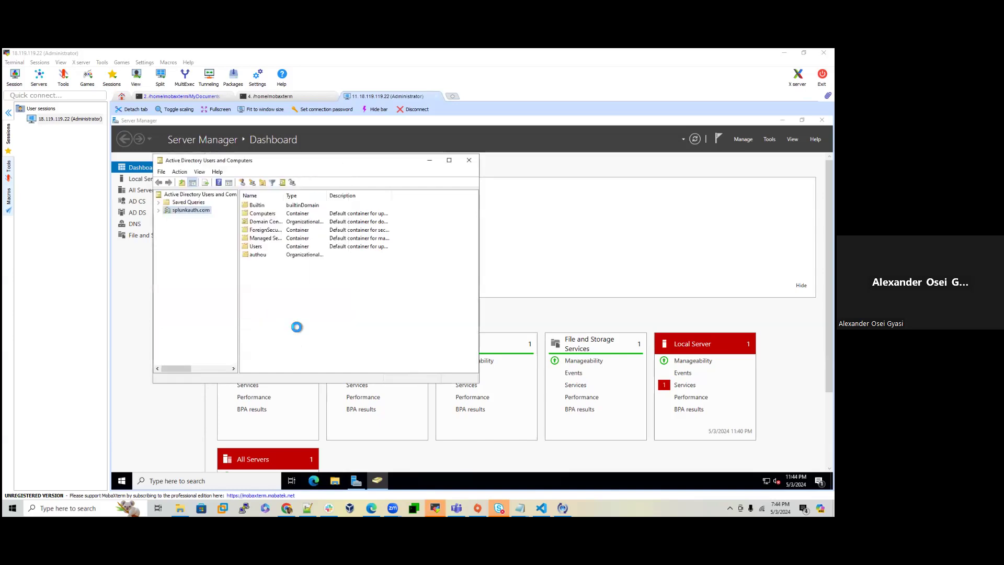
# Step: Start a new user in authou with first name Splunk, last name Service and a logon name
pyautogui.rightClick(187, 264)
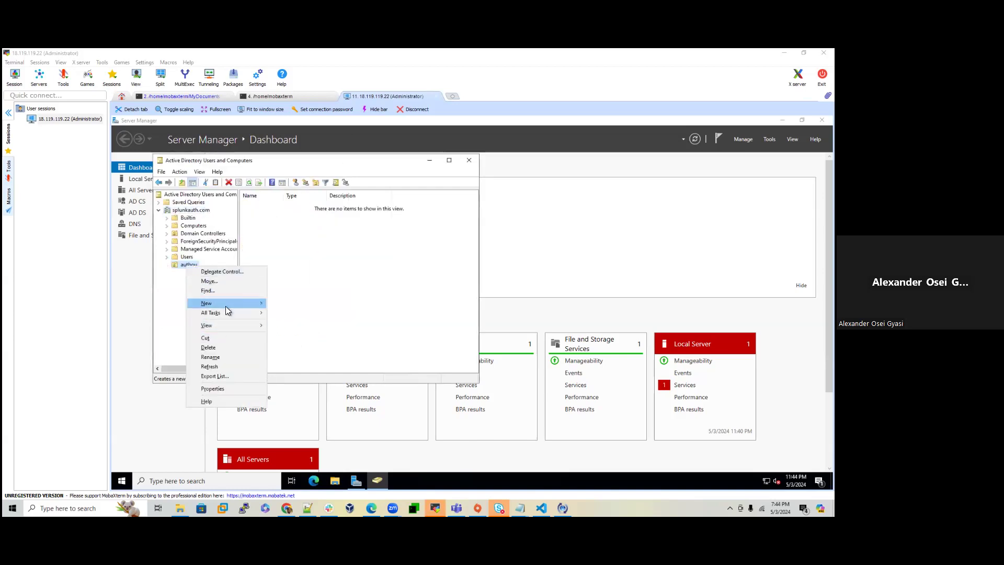
pyautogui.moveTo(228, 305)
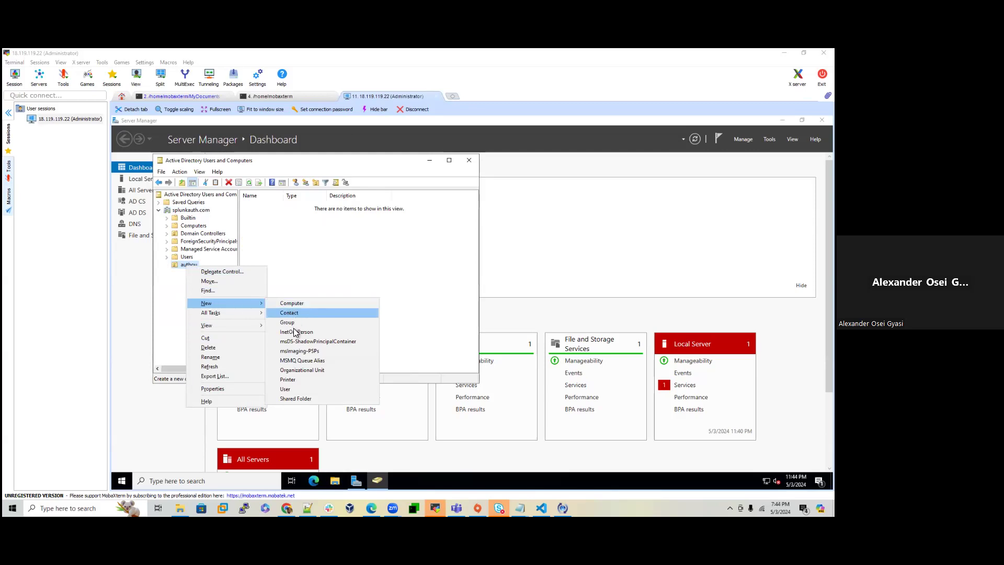
pyautogui.click(297, 389)
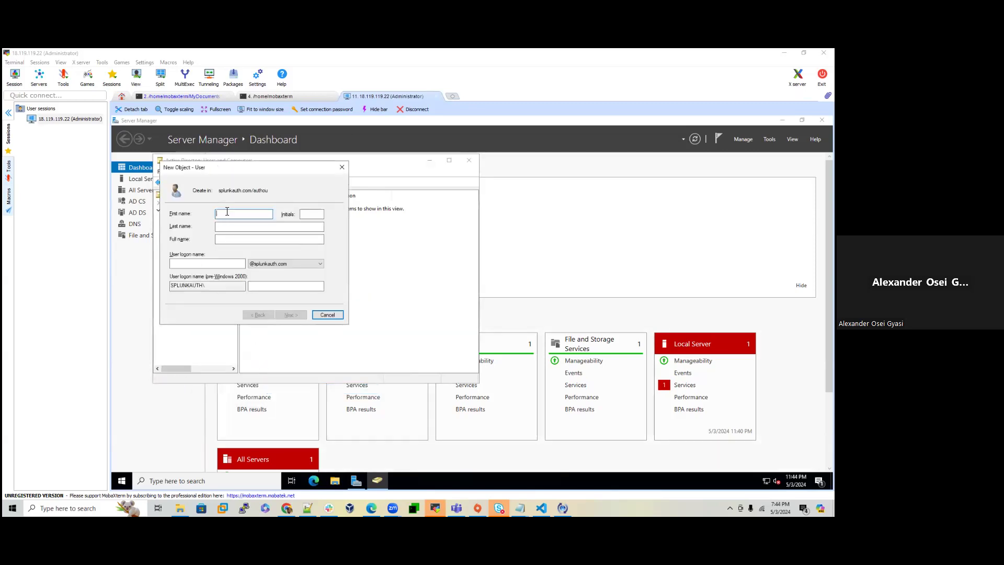
pyautogui.write('Splunk')
pyautogui.click(236, 238)
pyautogui.click(236, 226)
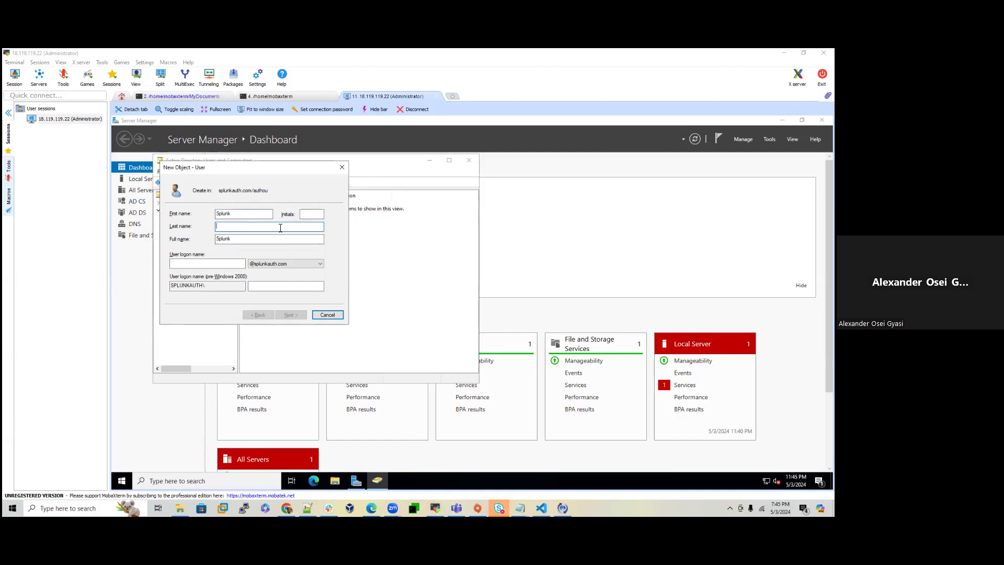
pyautogui.write('Service')
pyautogui.click(208, 264)
pyautogui.write('s')
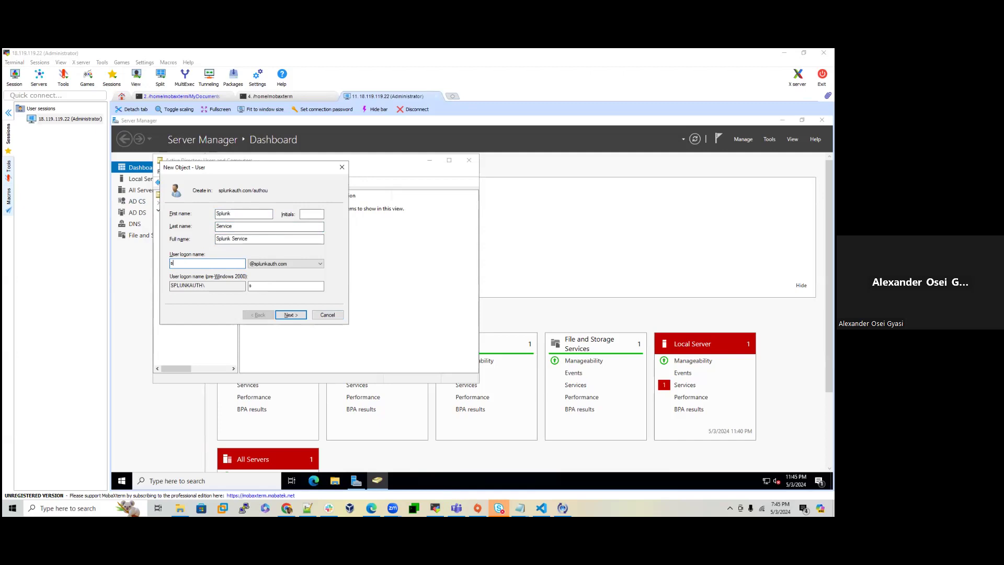
pyautogui.write('plunksvc')
pyautogui.click(293, 316)
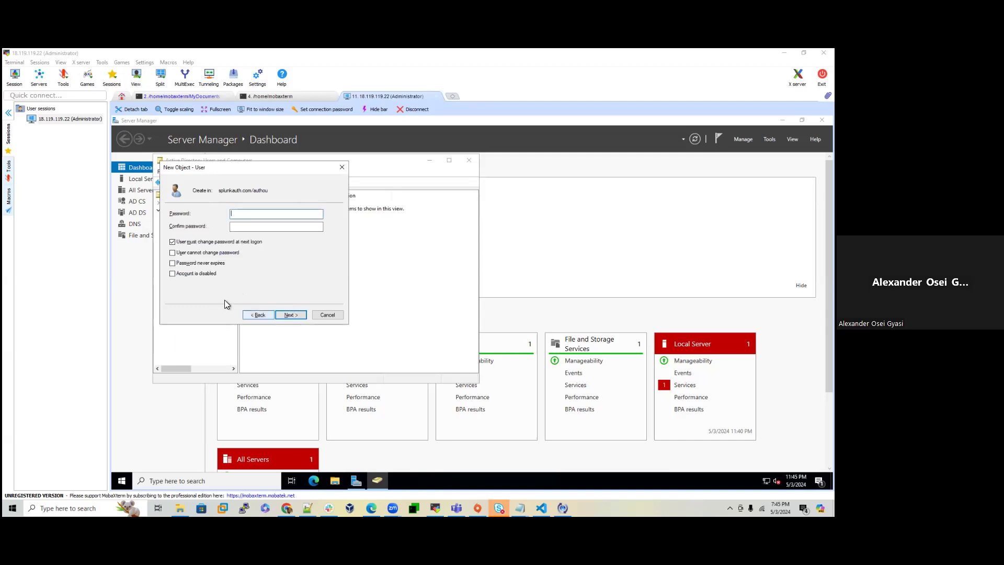
# Step: Enter the account password without forced change at next logon and try to create the user
pyautogui.click(184, 244)
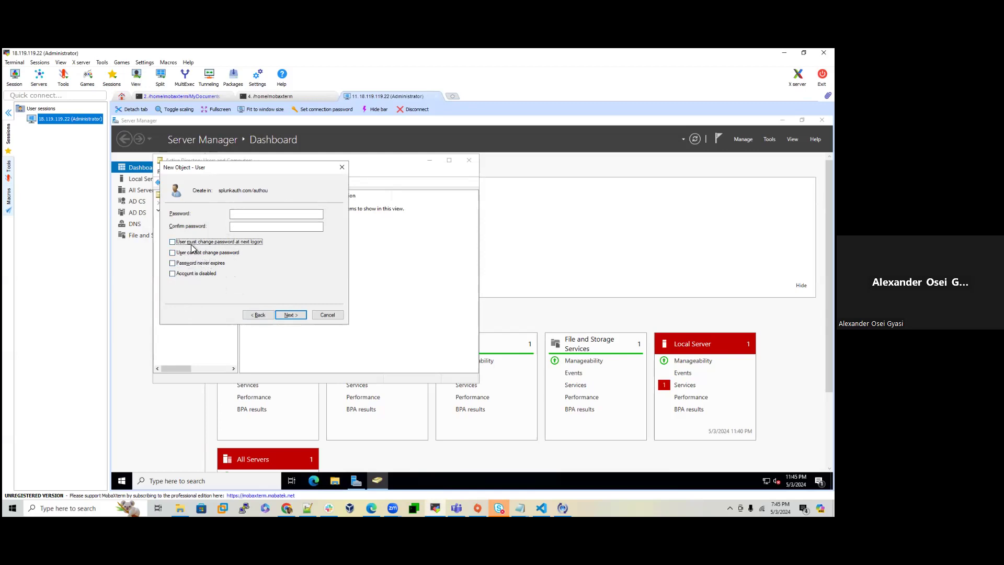
pyautogui.click(253, 213)
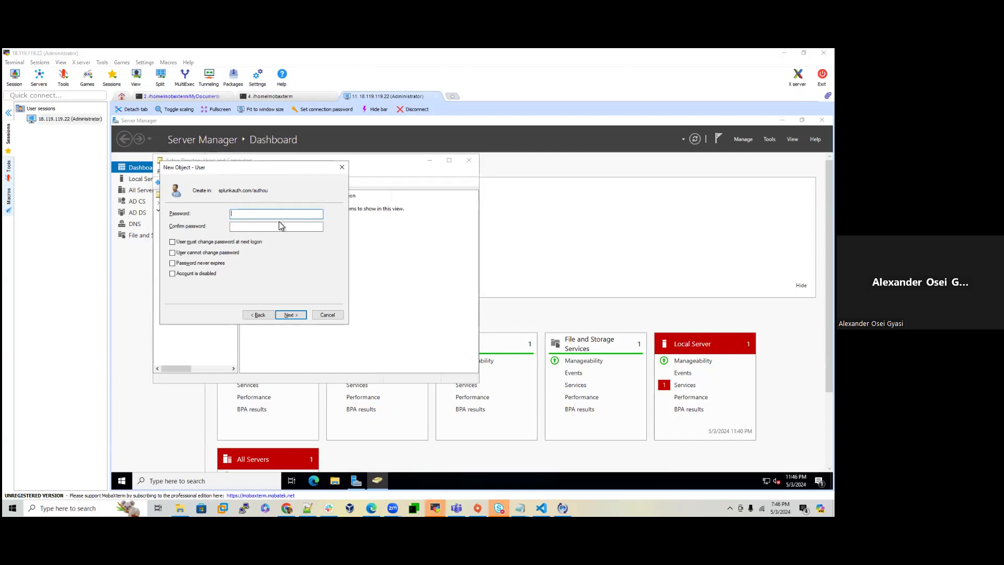
pyautogui.write('••••••••••')
pyautogui.press('Tab')
pyautogui.write('••••••••••')
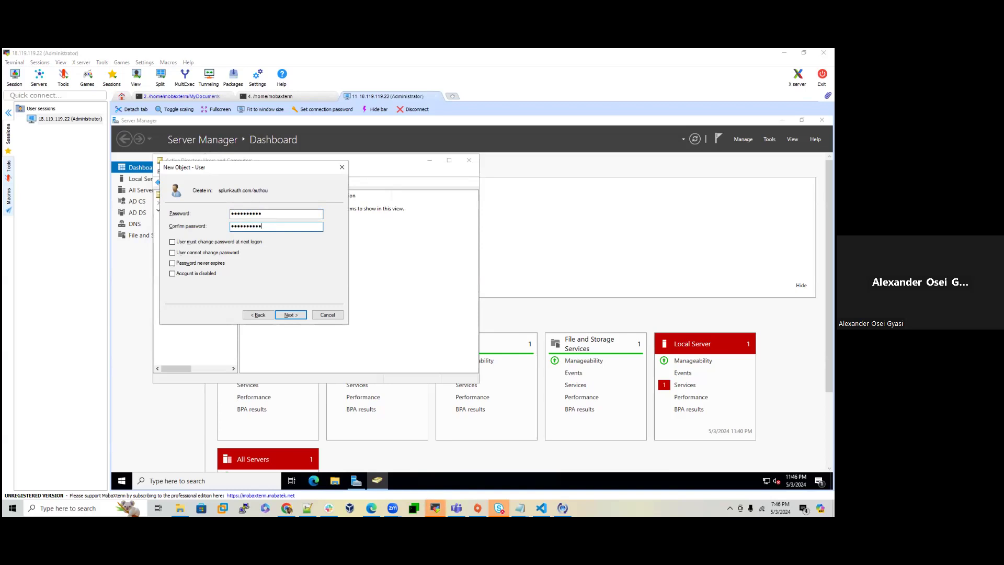
pyautogui.click(293, 316)
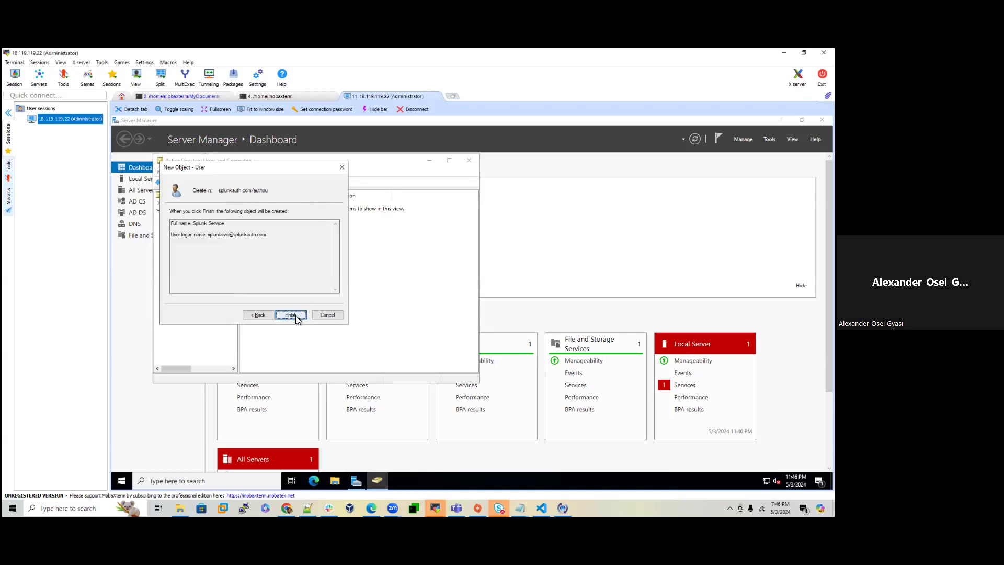
pyautogui.click(291, 315)
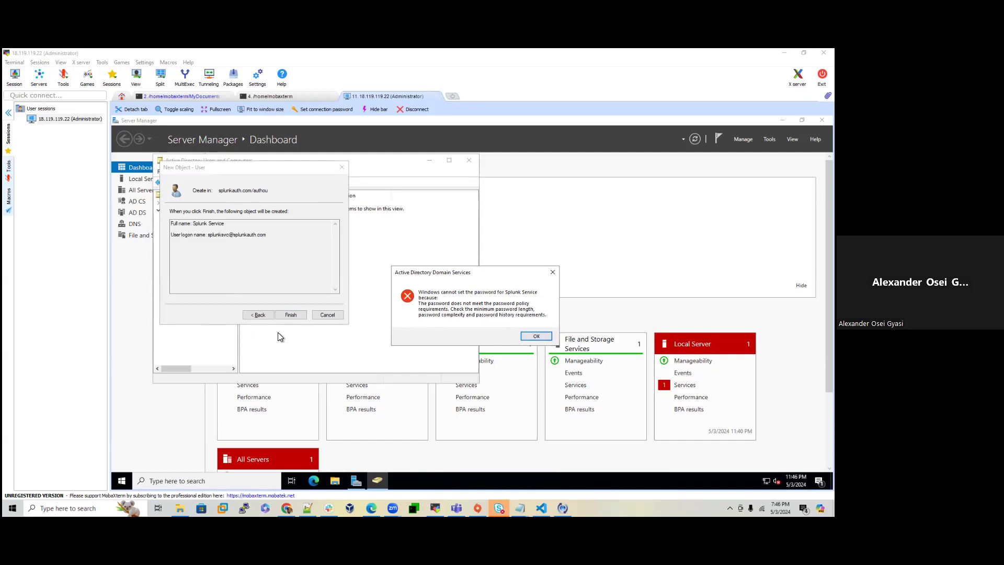
# Step: Re-enter a policy-compliant password and confirmation, then finish creating Splunk Service in authou
pyautogui.click(529, 334)
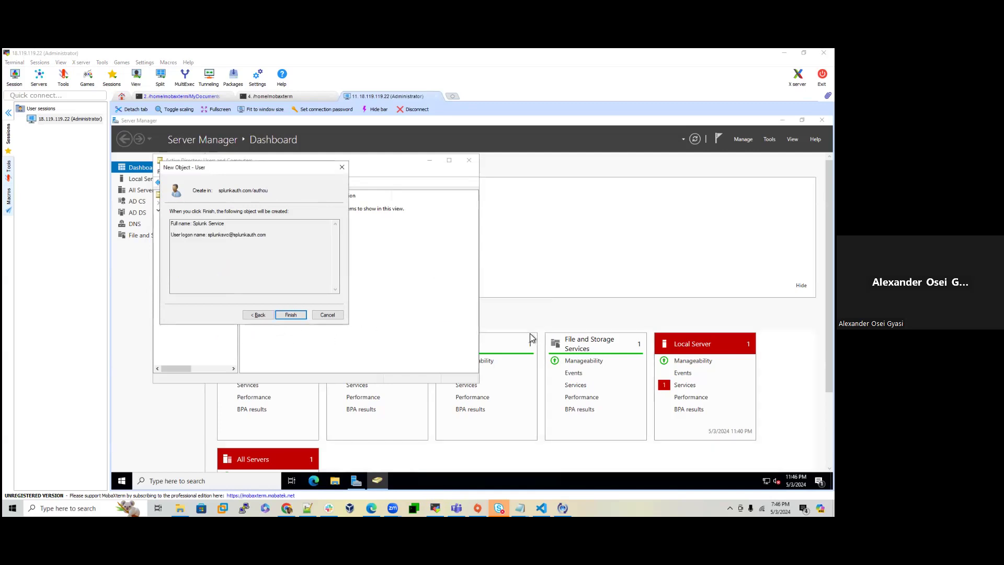
pyautogui.click(263, 316)
pyautogui.click(261, 212)
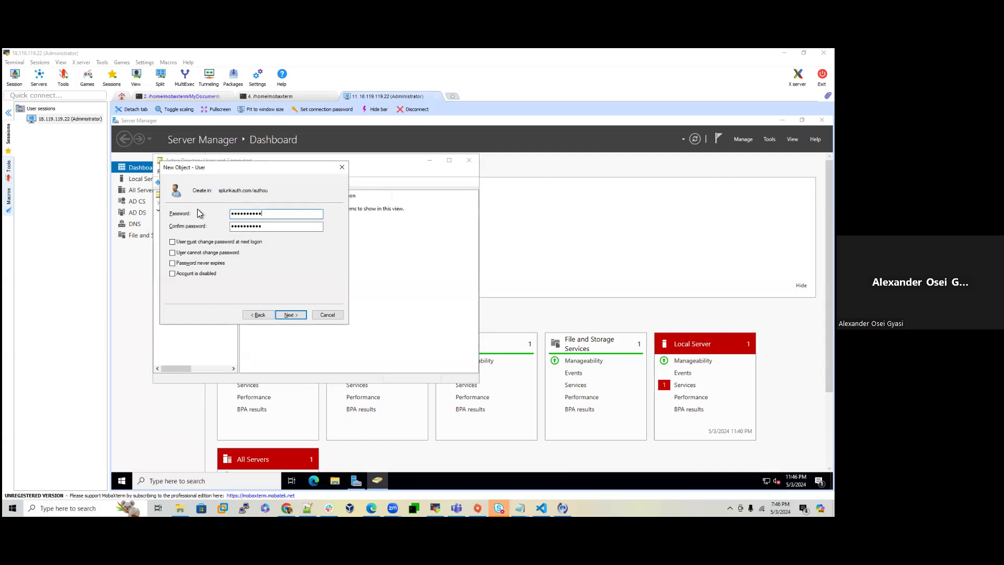
pyautogui.press('BackSpace')
pyautogui.press('BackSpace')
pyautogui.press('BackSpace')
pyautogui.press('BackSpace')
pyautogui.press('BackSpace')
pyautogui.press('BackSpace')
pyautogui.press('BackSpace')
pyautogui.press('BackSpace')
pyautogui.press('BackSpace')
pyautogui.press('BackSpace')
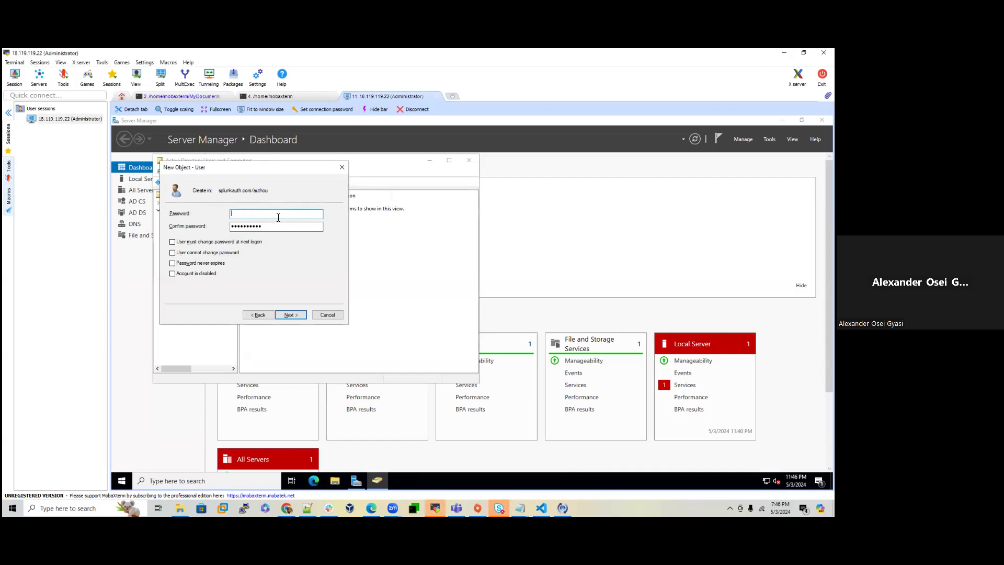
pyautogui.write('****')
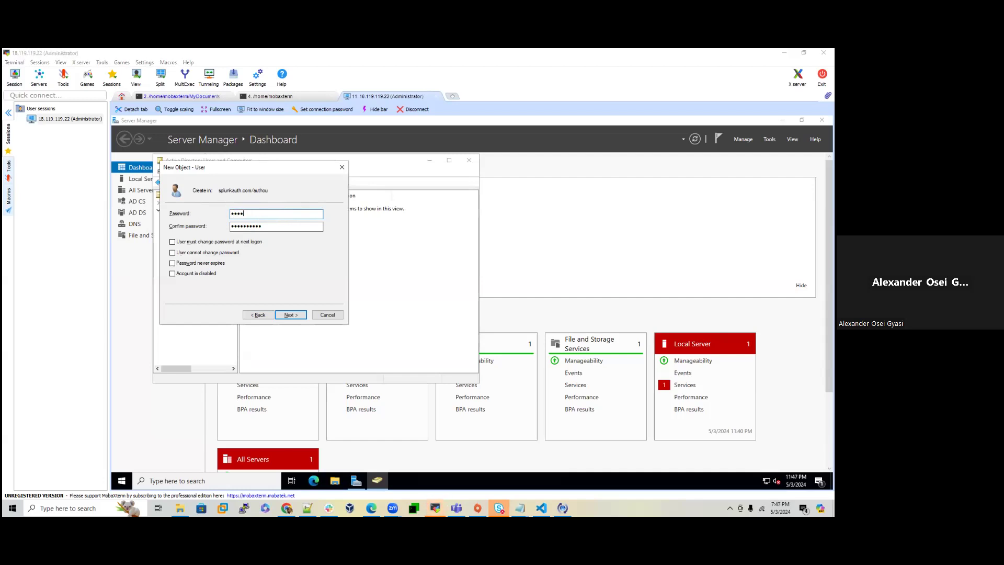
pyautogui.write('******')
pyautogui.press('Tab')
pyautogui.press('BackSpace')
pyautogui.write('*******')
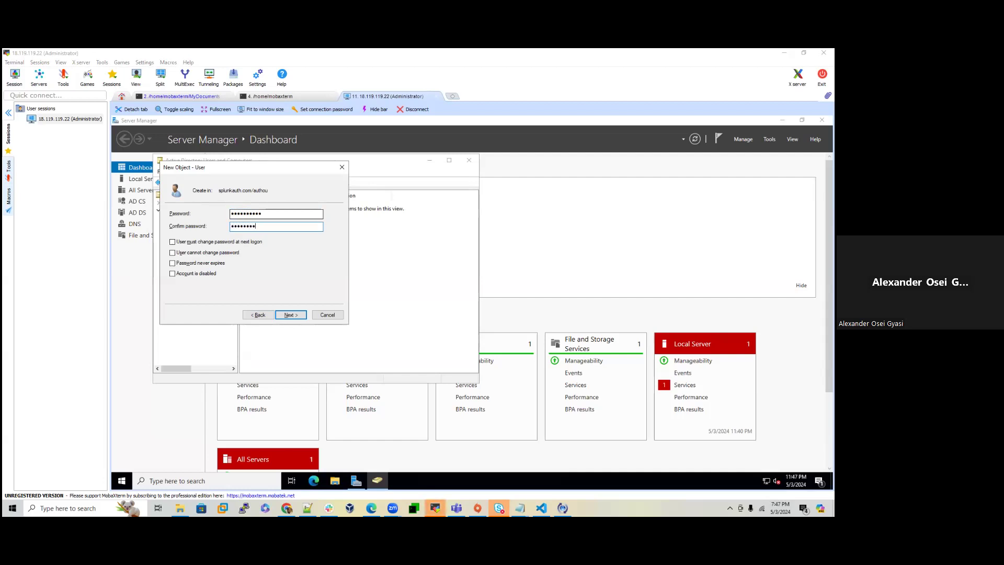
pyautogui.click(291, 314)
pyautogui.click(292, 314)
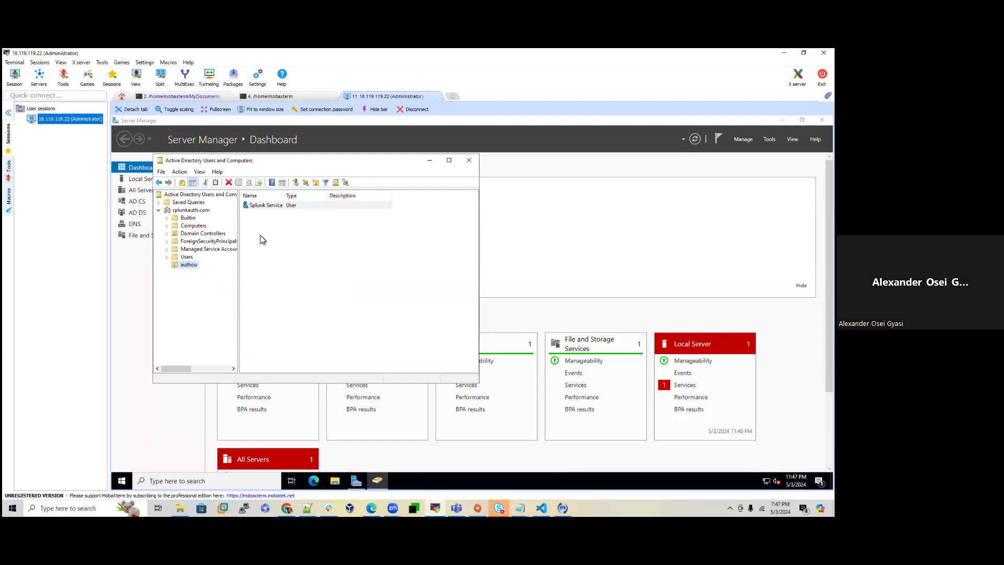
# Step: Dismiss the move-into-container prompt and start a new user in the authou unit
pyautogui.click(191, 265)
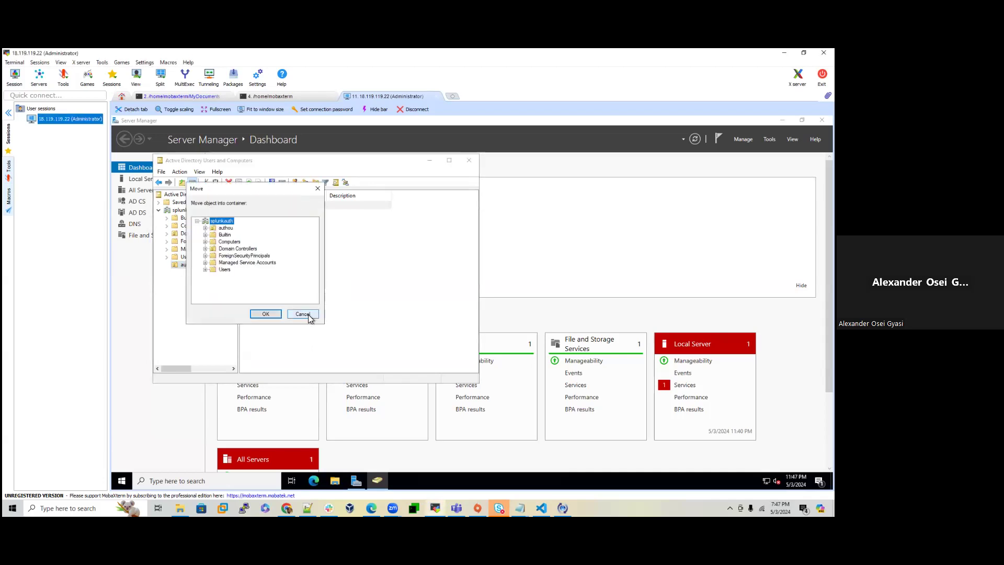
pyautogui.click(306, 317)
pyautogui.rightClick(183, 264)
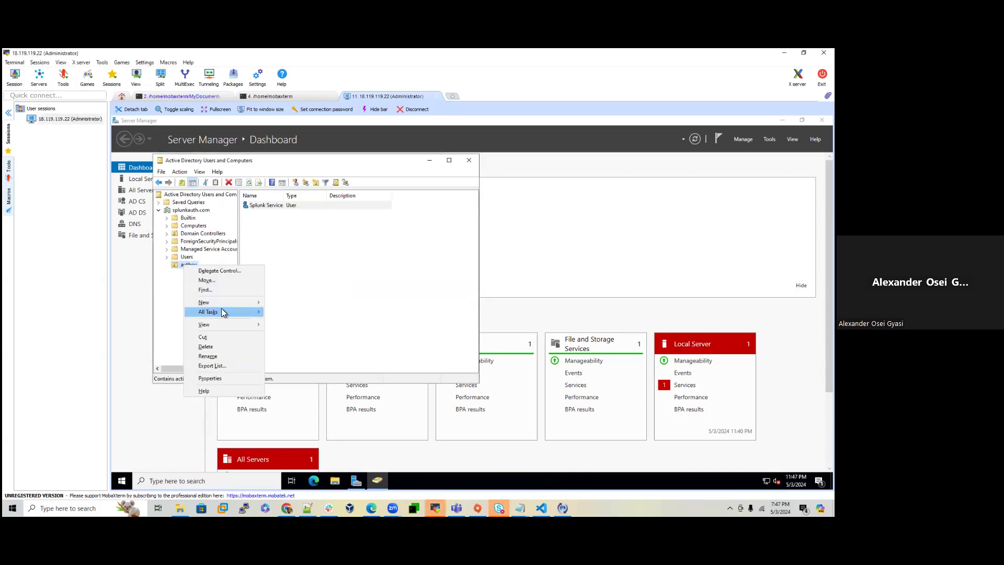
pyautogui.moveTo(226, 303)
pyautogui.click(287, 389)
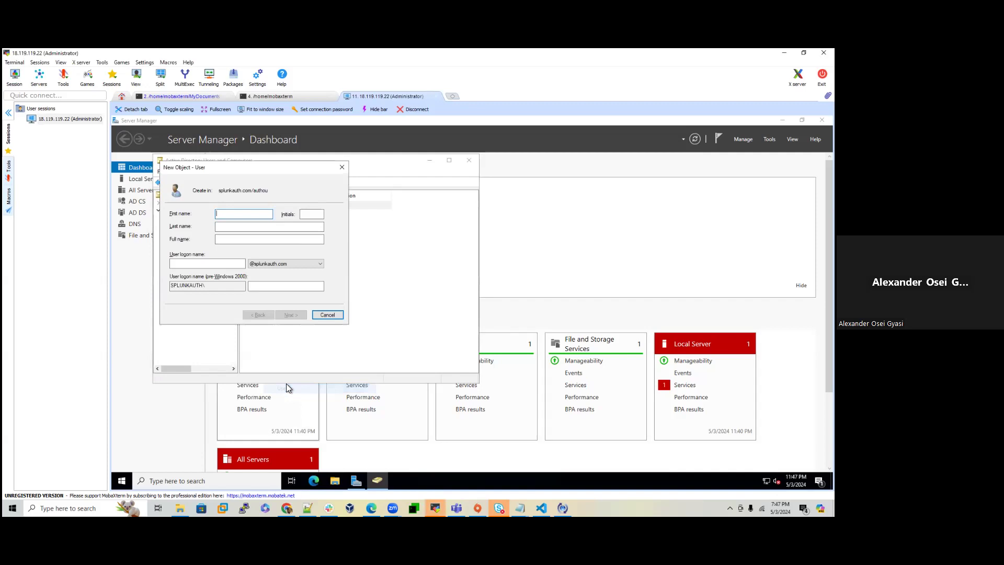
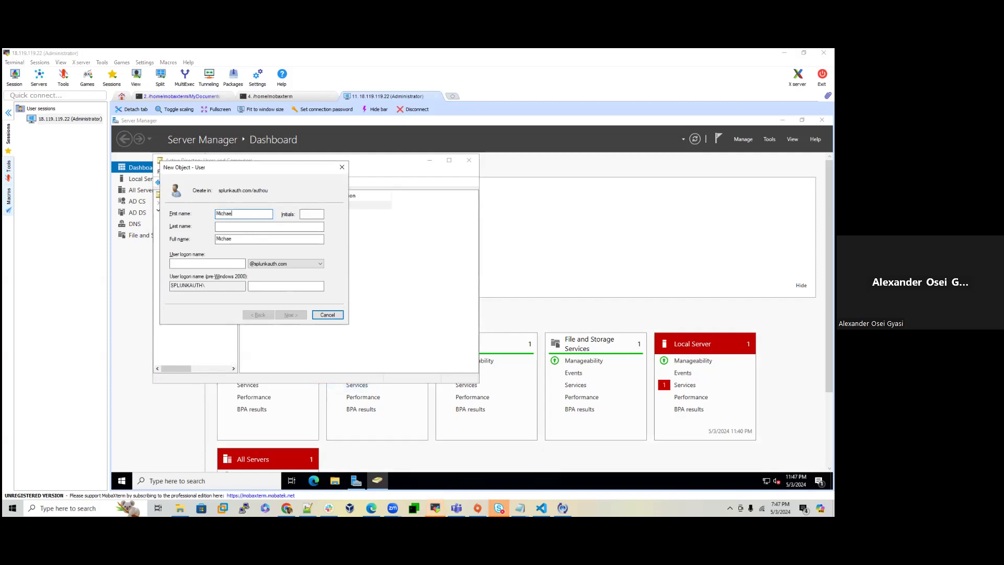
# Step: Enter the new user's first name, last initial and logon name, continuing to the password step
pyautogui.press('Tab')
pyautogui.click(266, 226)
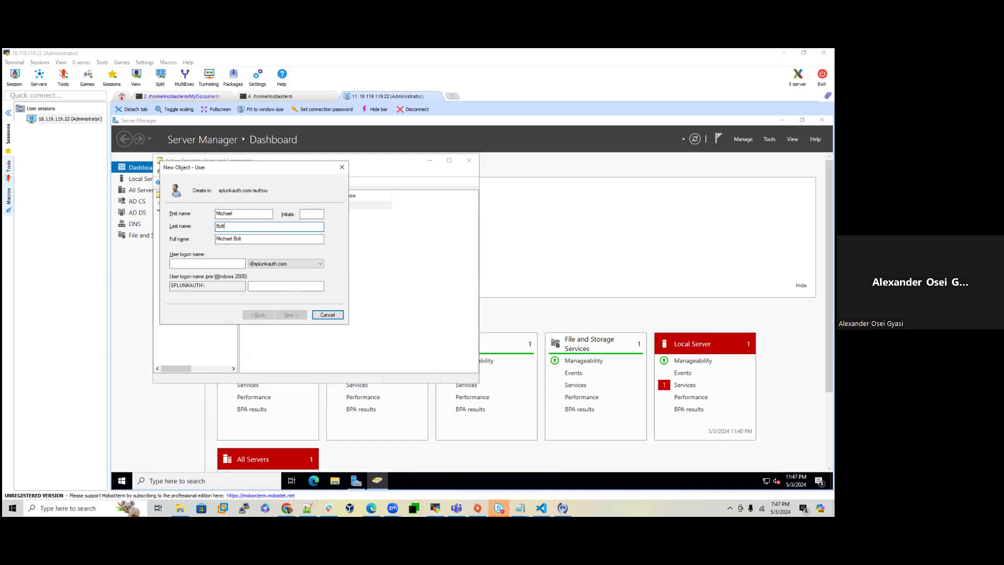
pyautogui.click(200, 263)
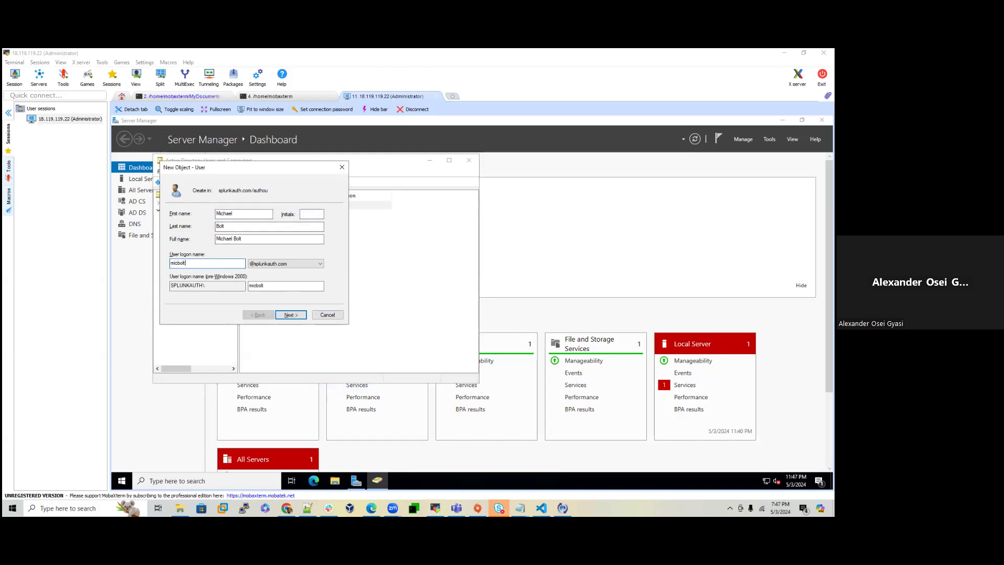
pyautogui.click(291, 315)
# Step: Set and confirm the second user's password, without forcing a change at next logon
pyautogui.click(211, 243)
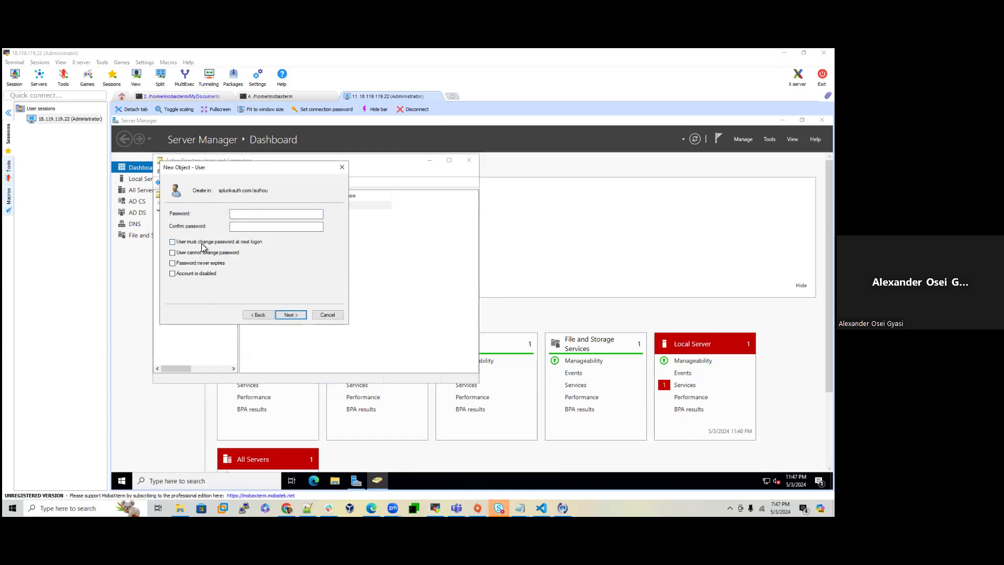
pyautogui.click(243, 214)
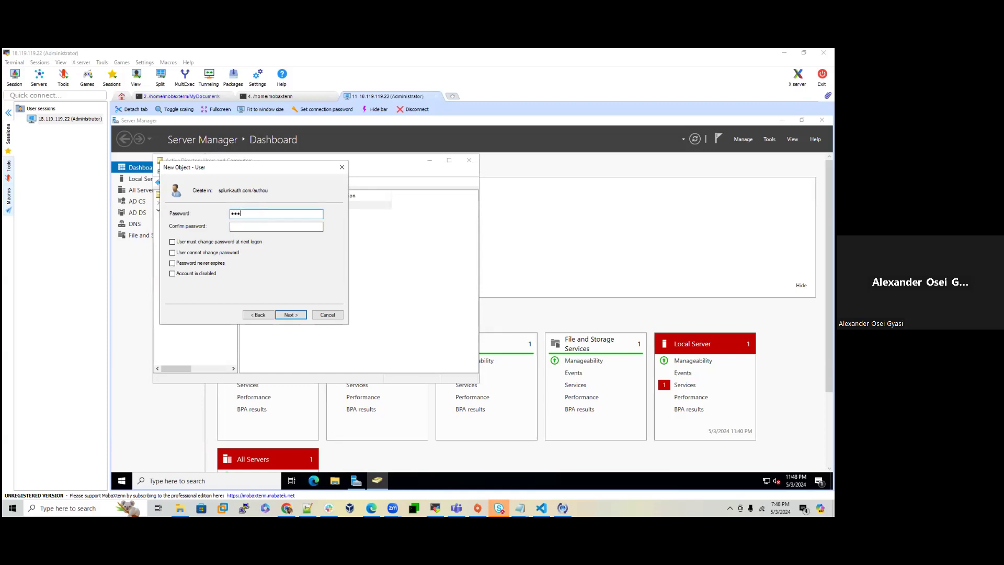
pyautogui.write('••')
pyautogui.press('Tab')
pyautogui.write('••••••••')
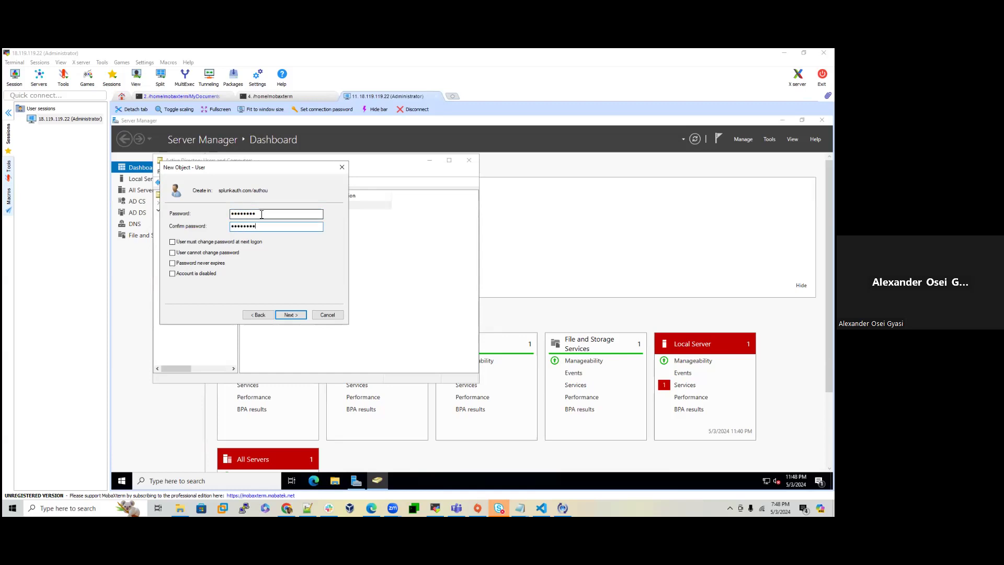
# Step: Review the summary and finish creating the second user in authou
pyautogui.click(302, 314)
pyautogui.click(291, 314)
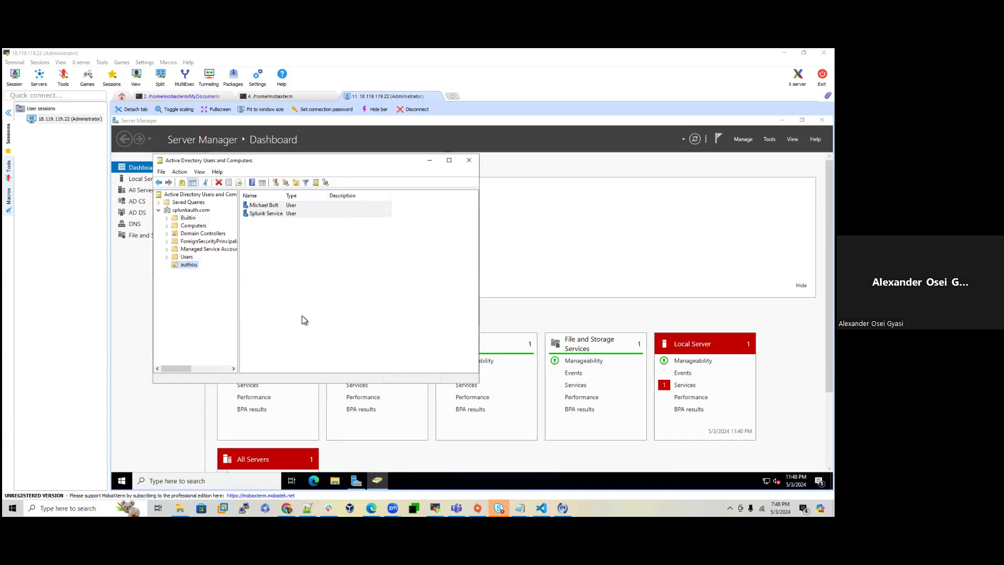
pyautogui.rightClick(293, 252)
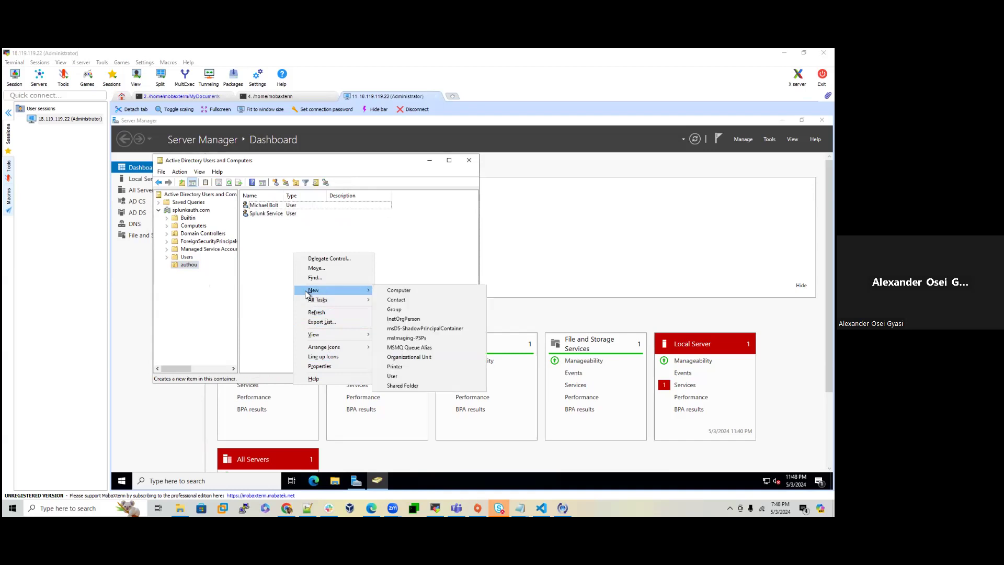
pyautogui.click(188, 265)
pyautogui.rightClick(188, 266)
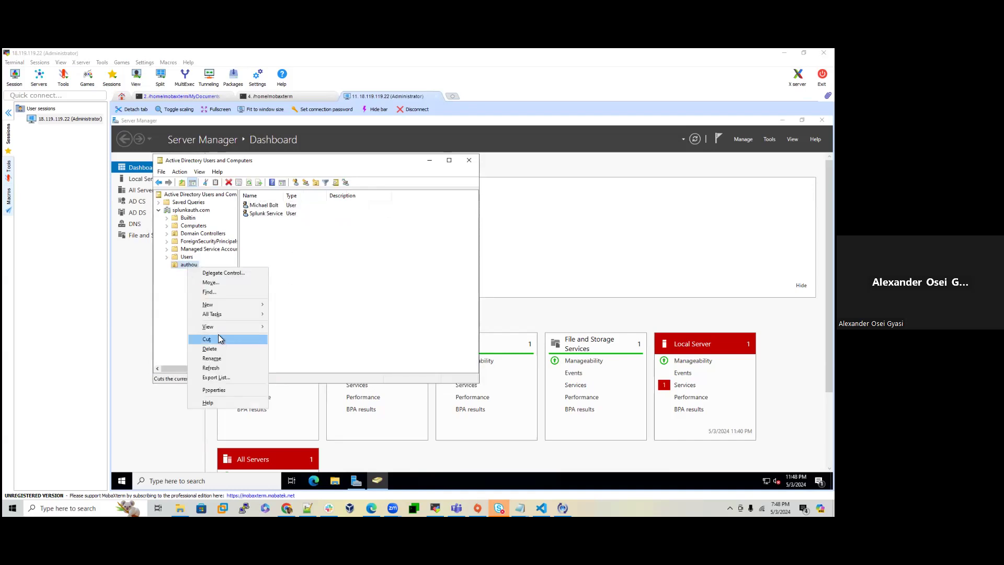
# Step: Create a new authou group named PowerUsers with Global scope and Security type
pyautogui.moveTo(222, 313)
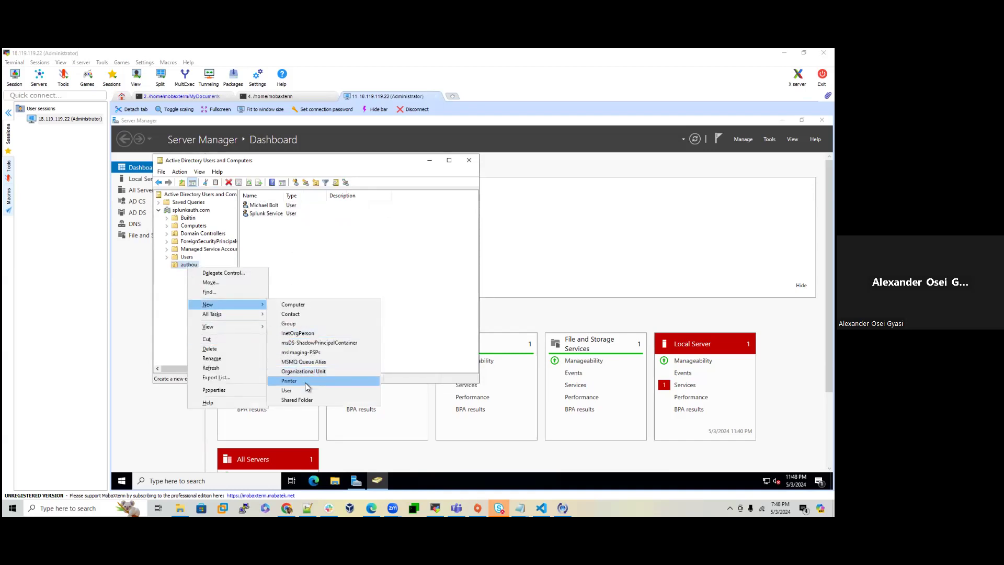
pyautogui.click(289, 323)
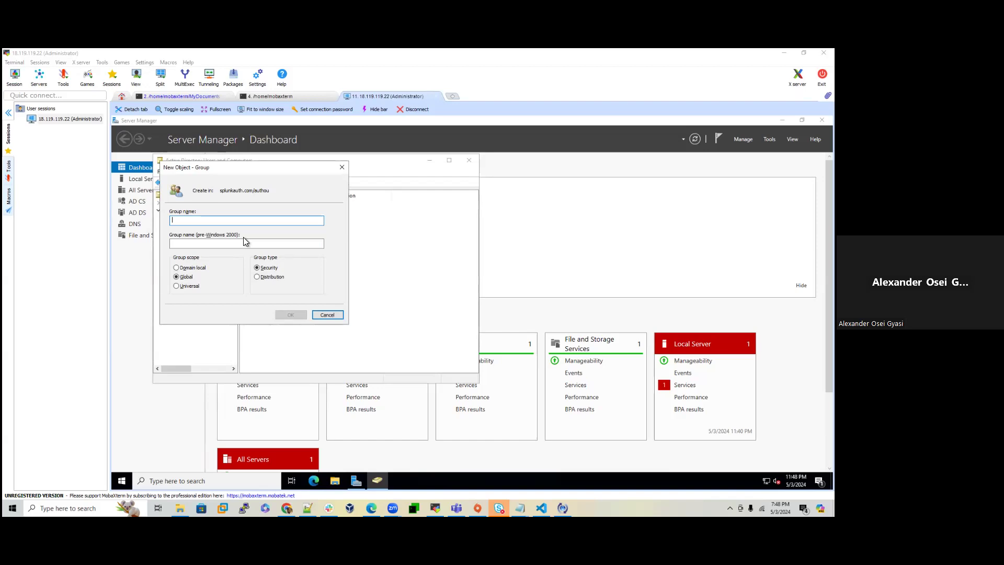
pyautogui.write('PowerUse')
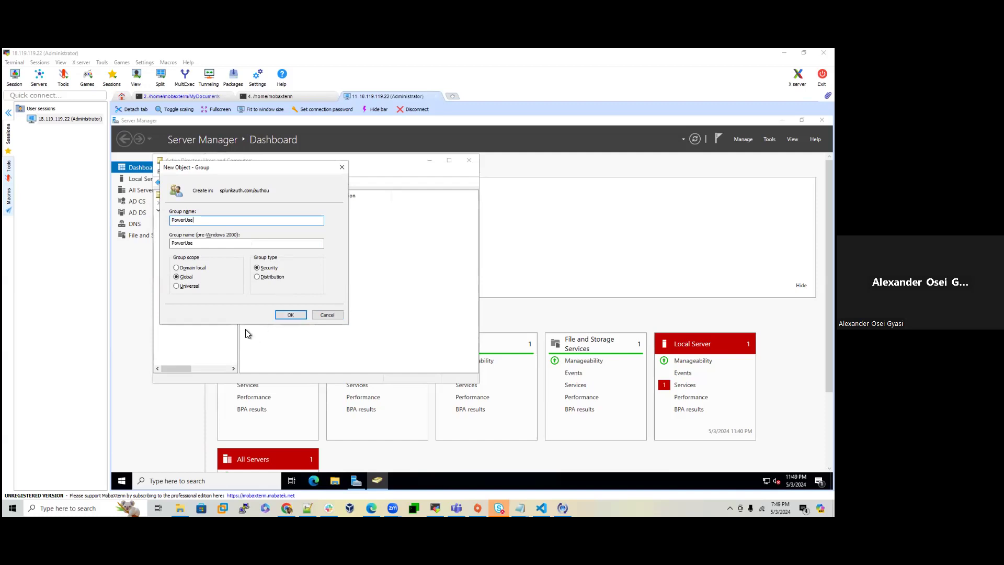
pyautogui.click(264, 168)
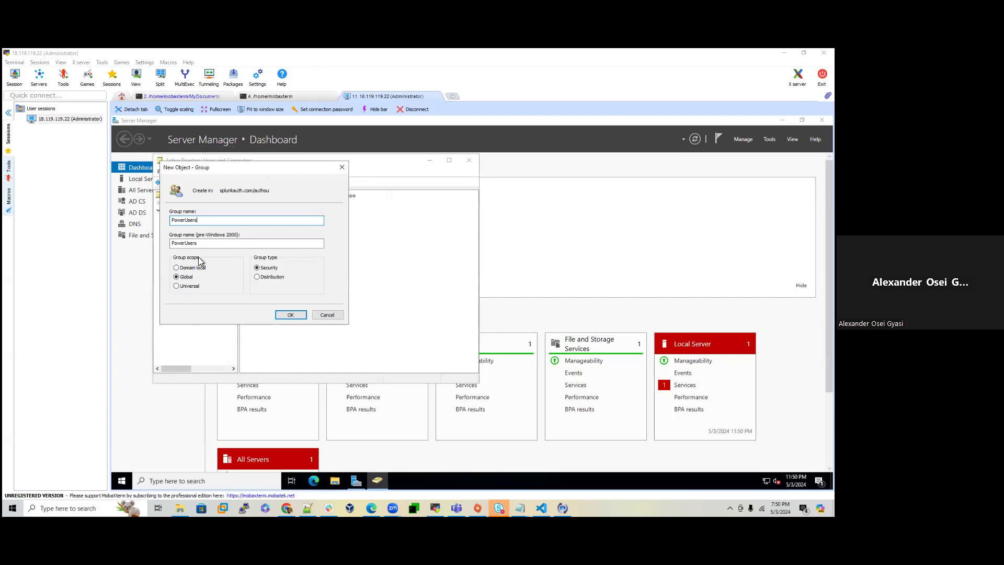
pyautogui.click(294, 316)
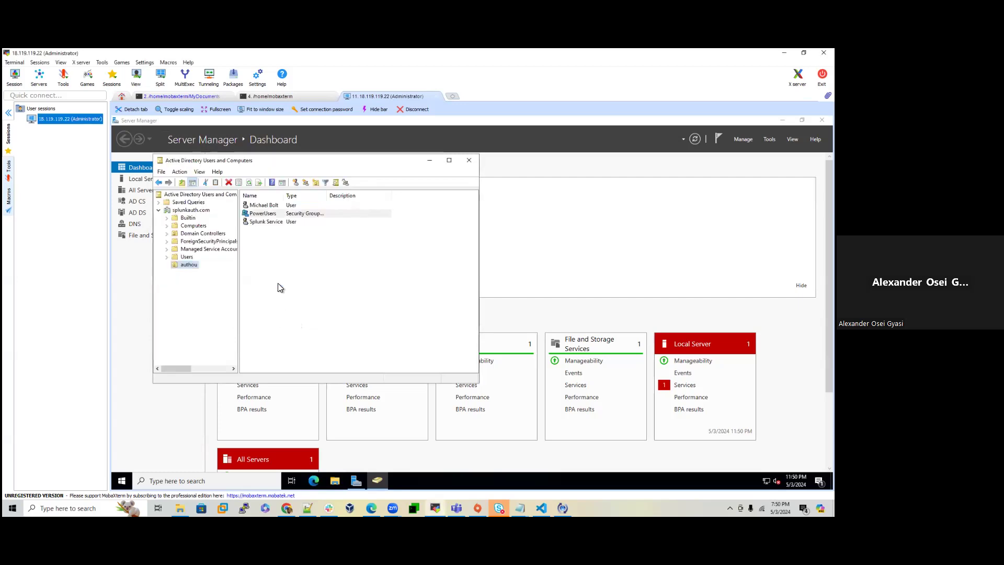
# Step: Add the Splunk Service user to PowerUsers by resolving 'Pow' with Check Names and confirming
pyautogui.rightClick(275, 223)
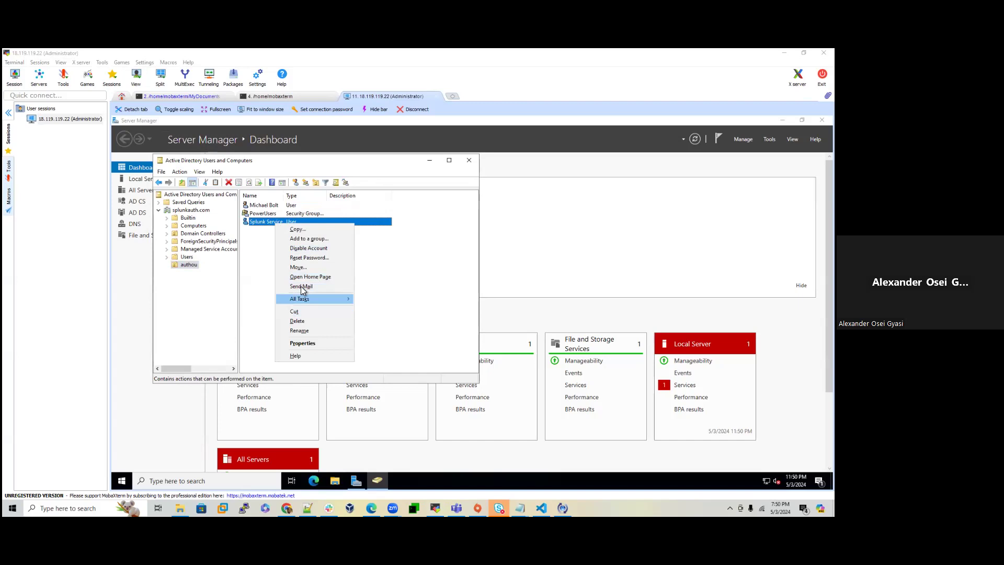
pyautogui.click(310, 239)
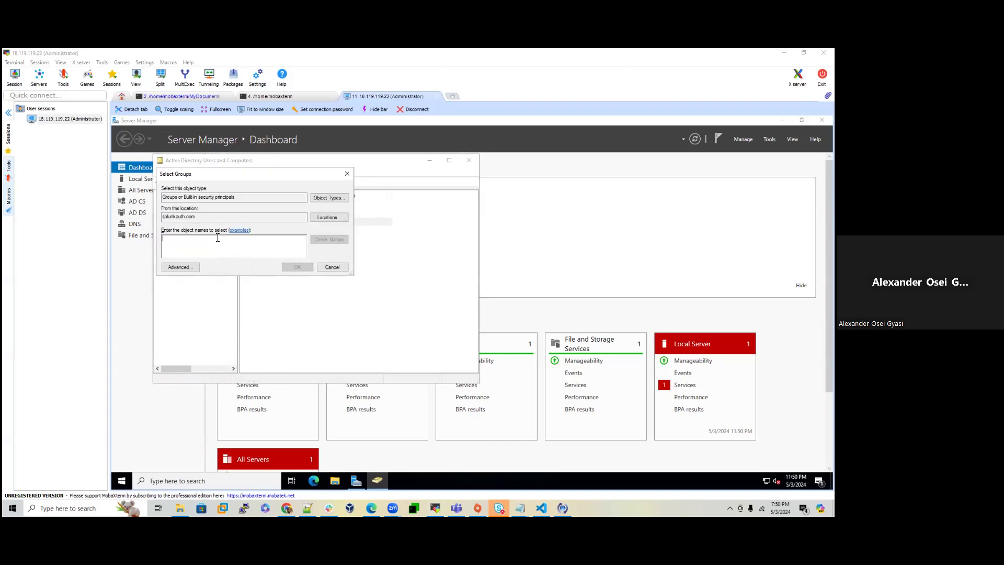
pyautogui.rightClick(202, 244)
pyautogui.click(211, 268)
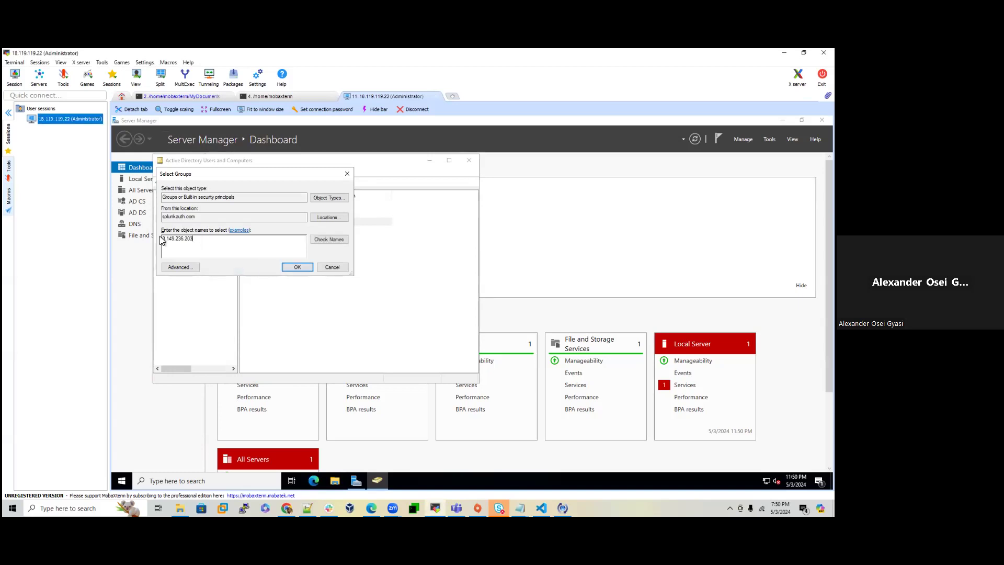
pyautogui.press('BackSpace')
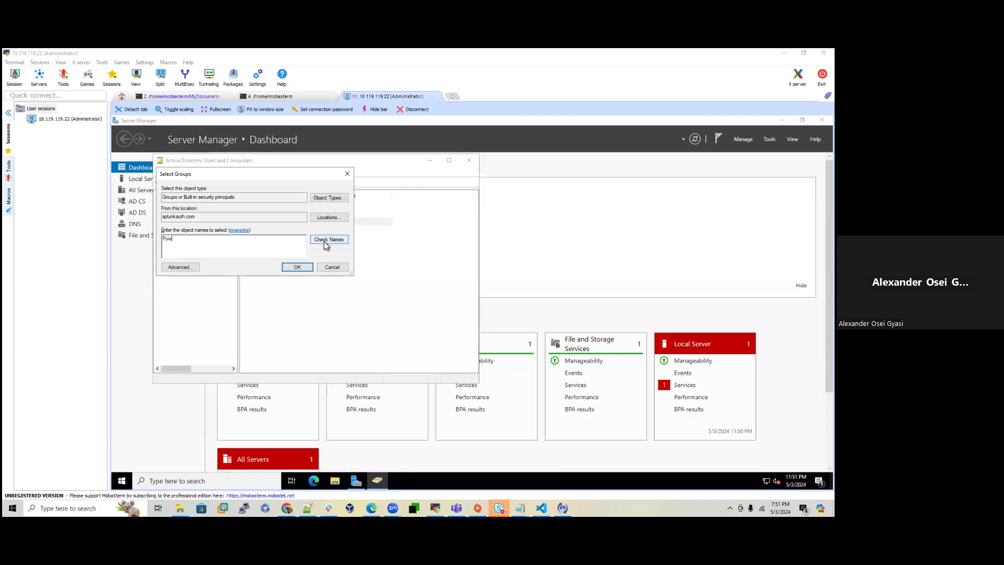
pyautogui.click(341, 240)
pyautogui.click(293, 267)
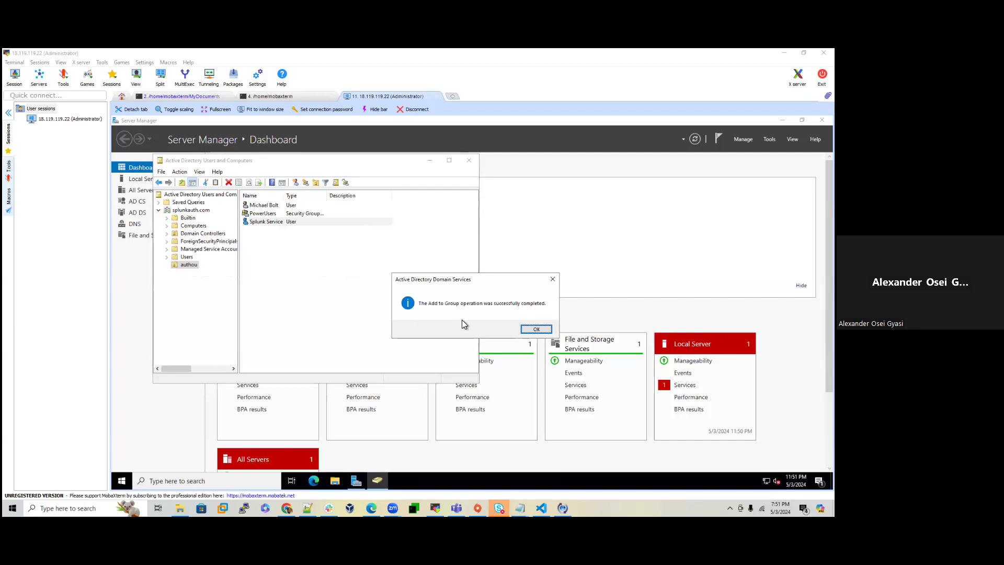
pyautogui.click(534, 329)
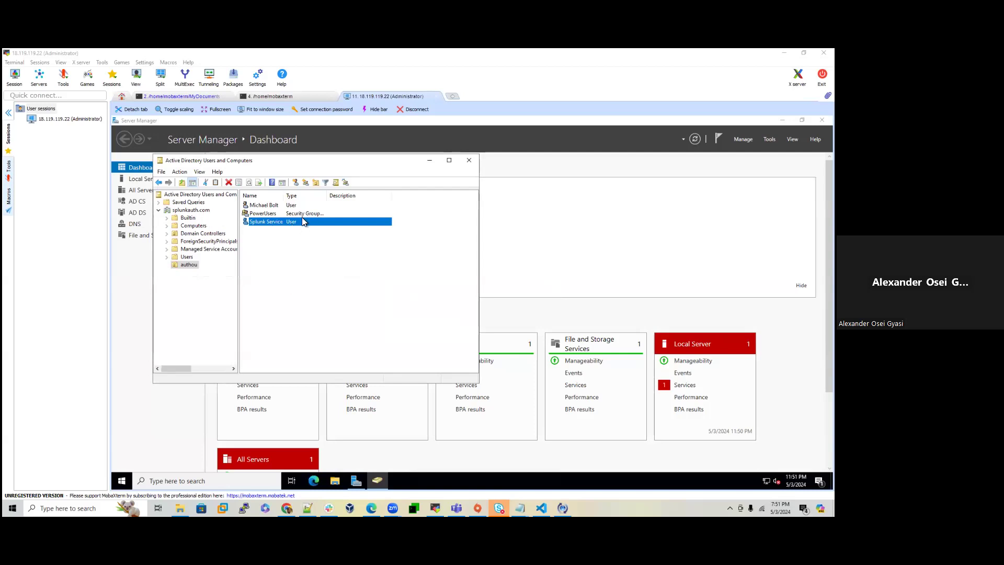
pyautogui.click(261, 206)
# Step: Start a new group in the authou container
pyautogui.rightClick(262, 207)
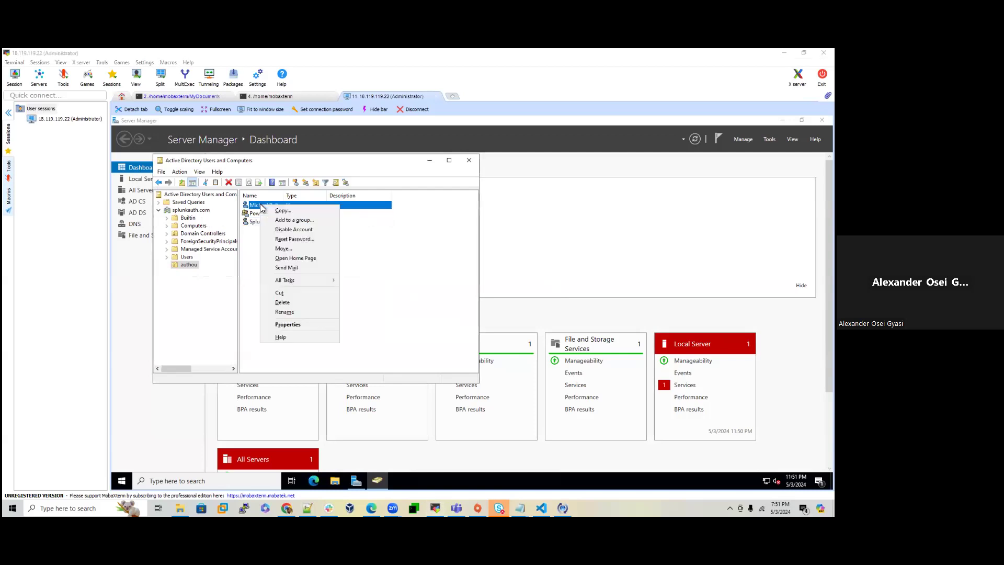
pyautogui.click(250, 254)
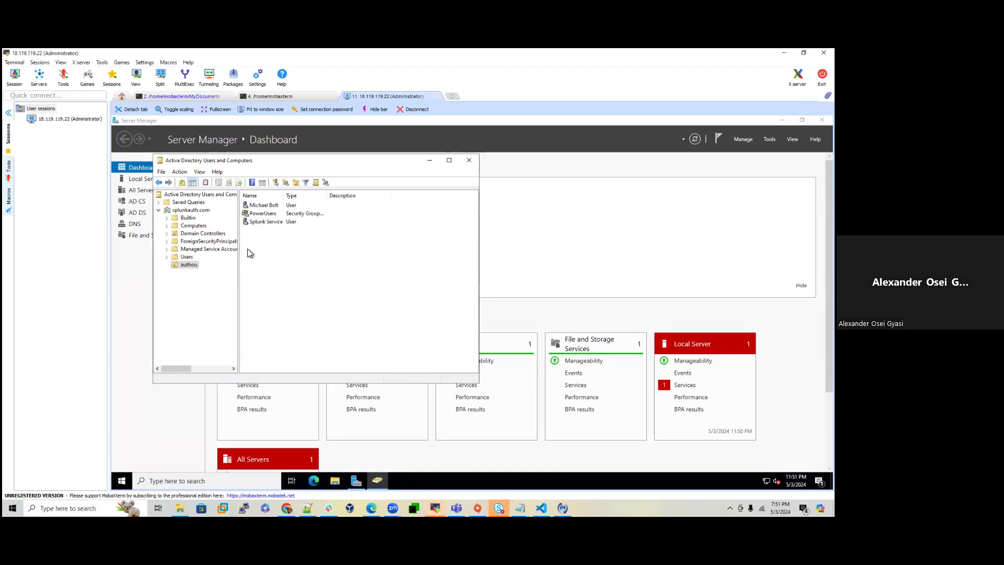
pyautogui.rightClick(271, 207)
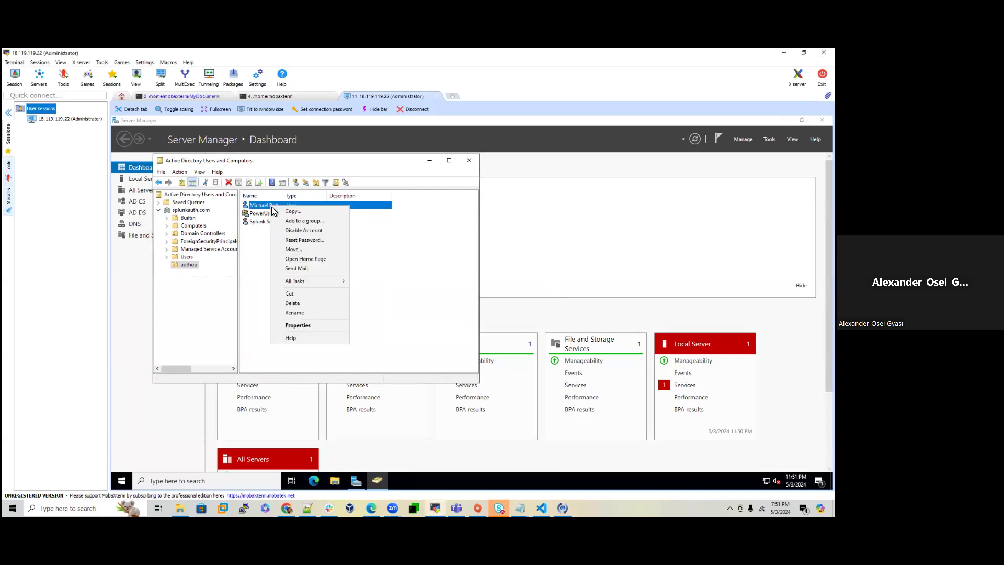
pyautogui.click(263, 268)
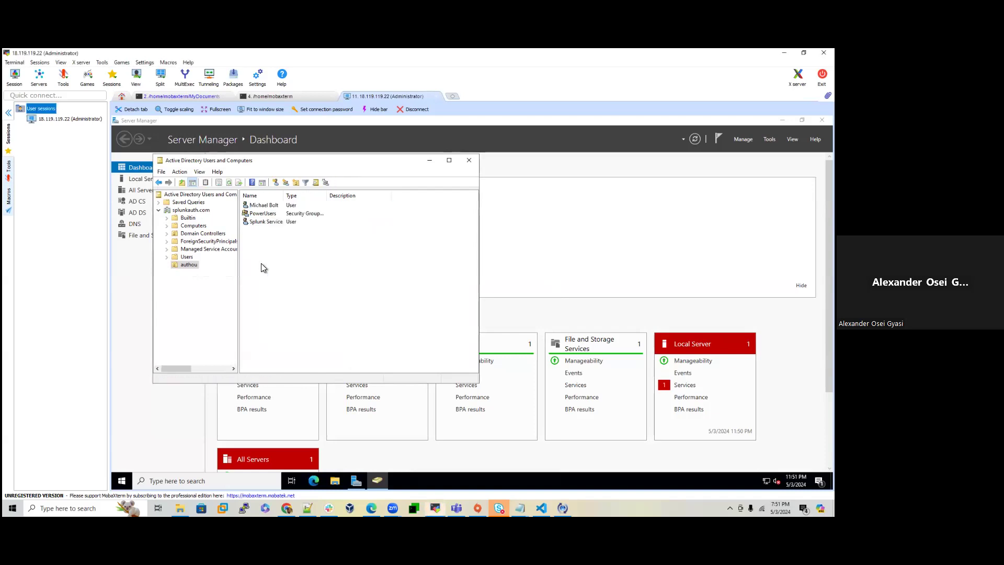
pyautogui.rightClick(265, 232)
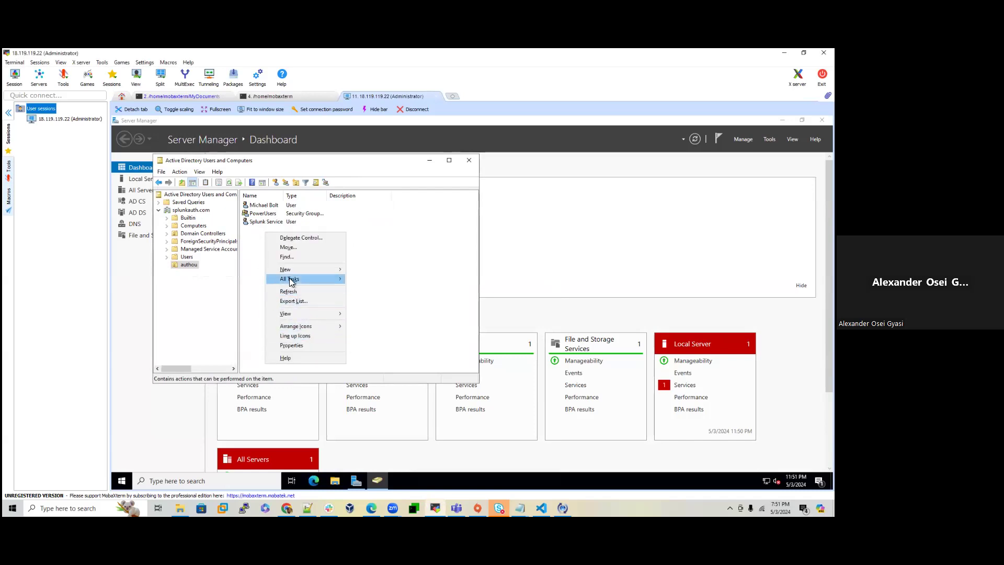
pyautogui.moveTo(292, 270)
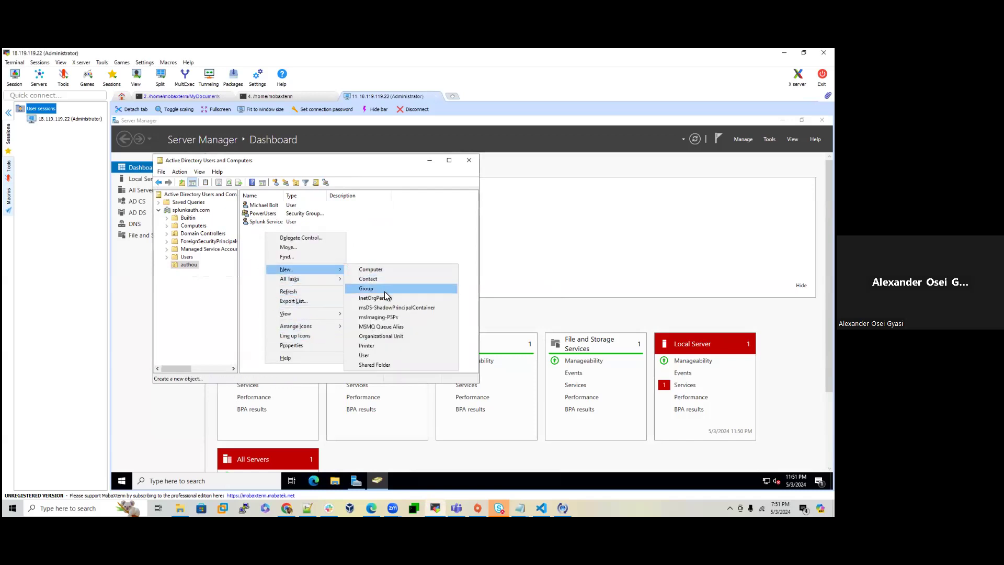
pyautogui.click(384, 291)
# Step: Name the group User, keeping Global and Security, and create it
pyautogui.write('Ad')
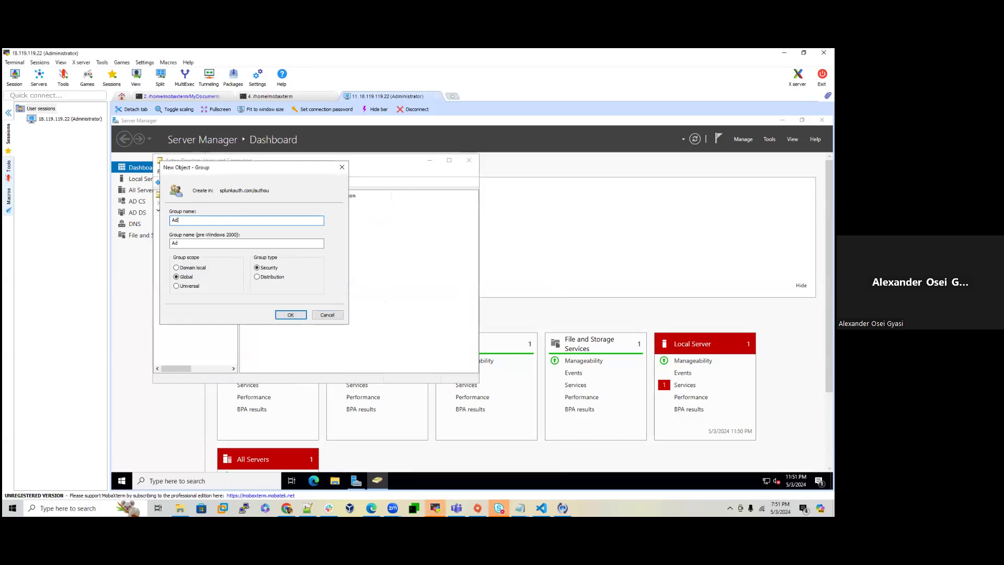
pyautogui.press('BackSpace')
pyautogui.press('BackSpace')
pyautogui.write('User')
pyautogui.click(289, 314)
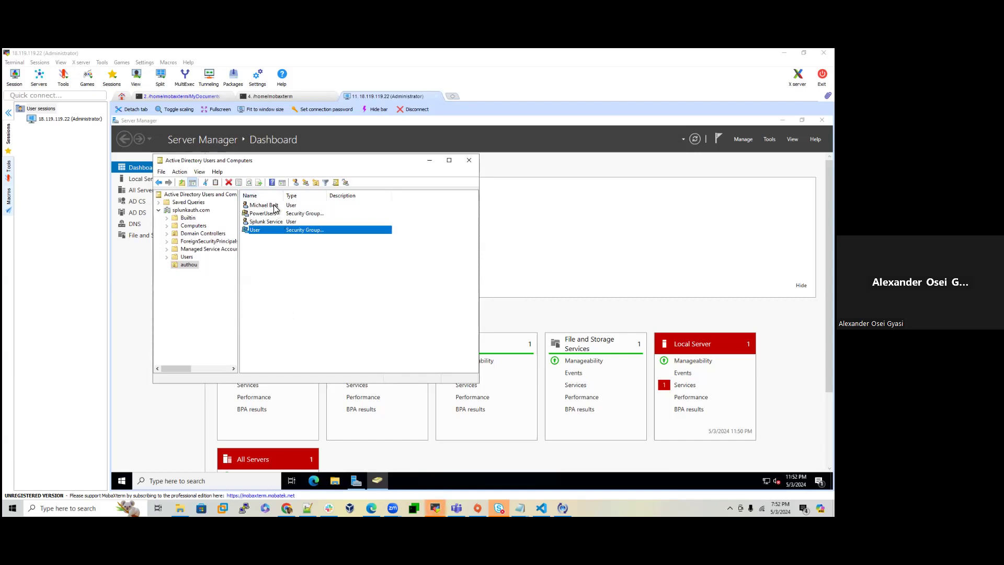
pyautogui.rightClick(274, 208)
# Step: Add the first authou user to the User group, resolving 'U' via Check Names and confirming
pyautogui.click(299, 220)
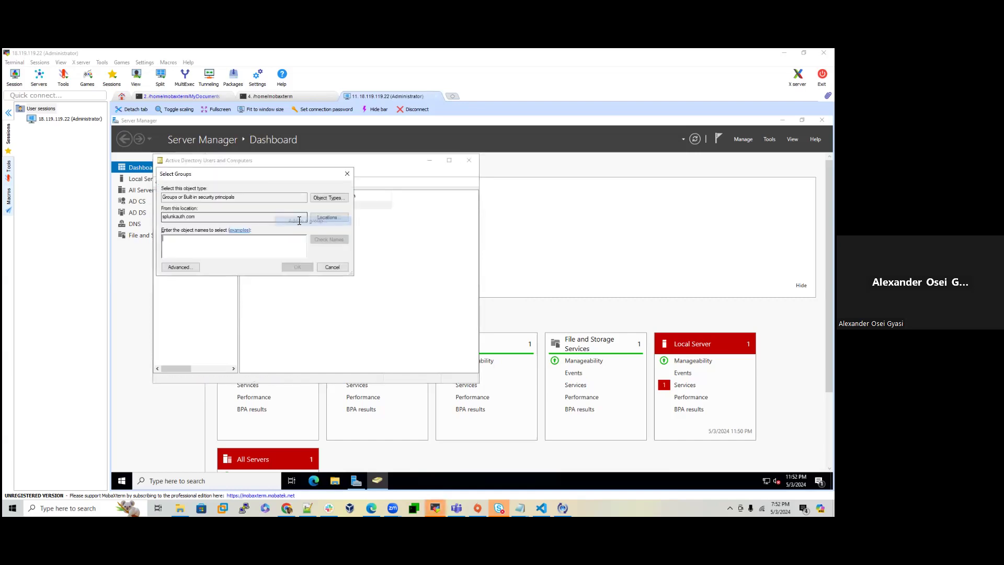
pyautogui.write('Us')
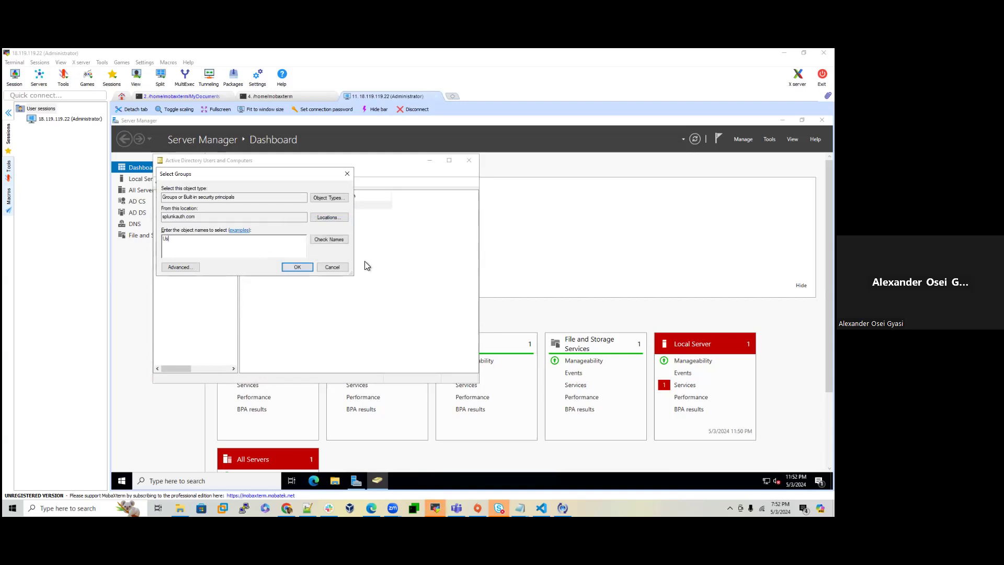
pyautogui.click(322, 239)
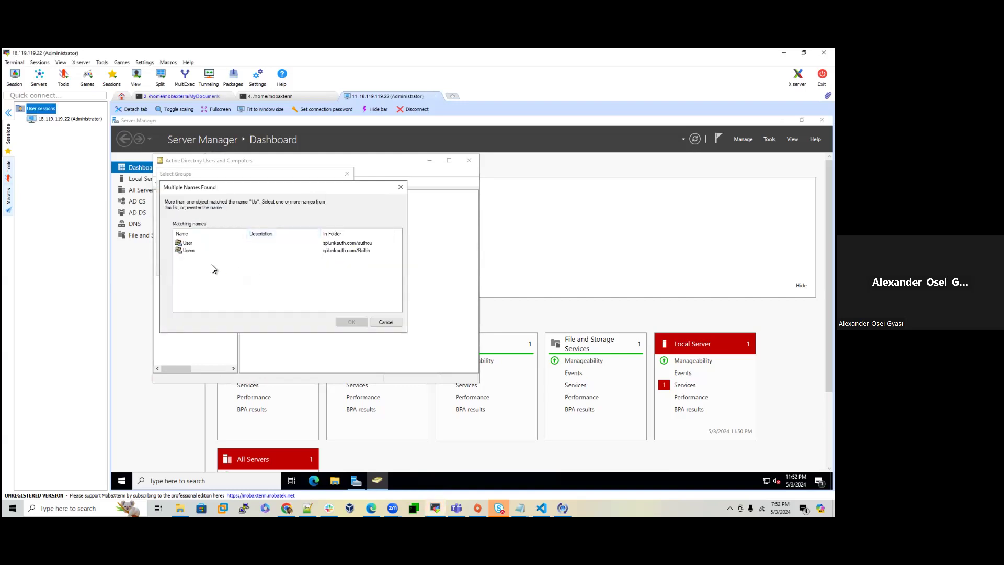
pyautogui.click(188, 243)
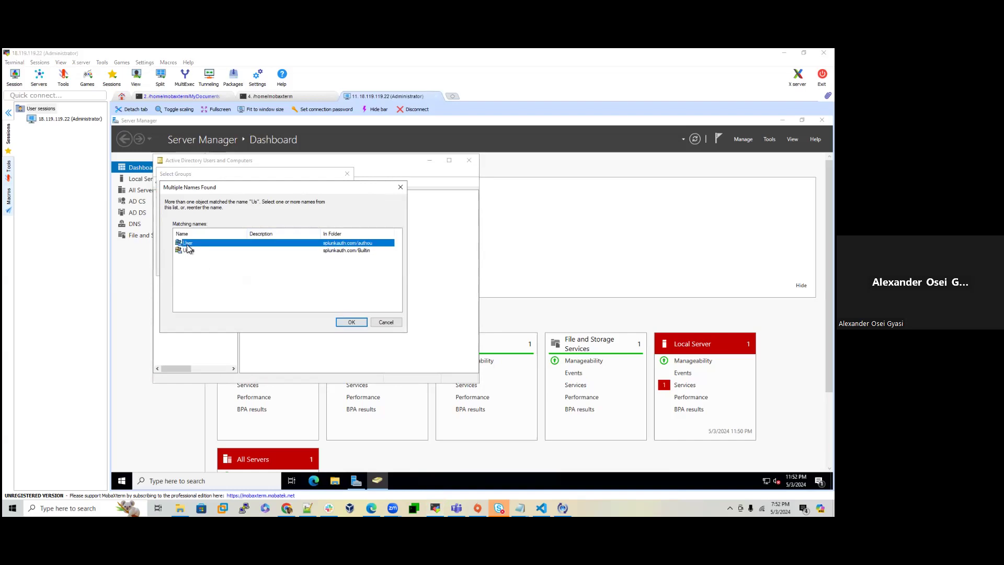
pyautogui.click(352, 322)
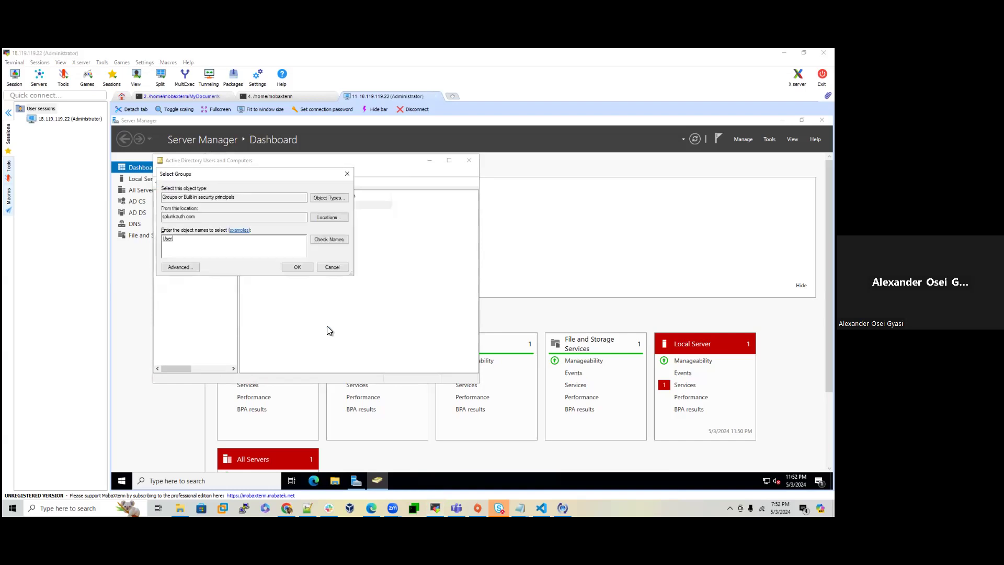
pyautogui.click(293, 268)
pyautogui.click(535, 329)
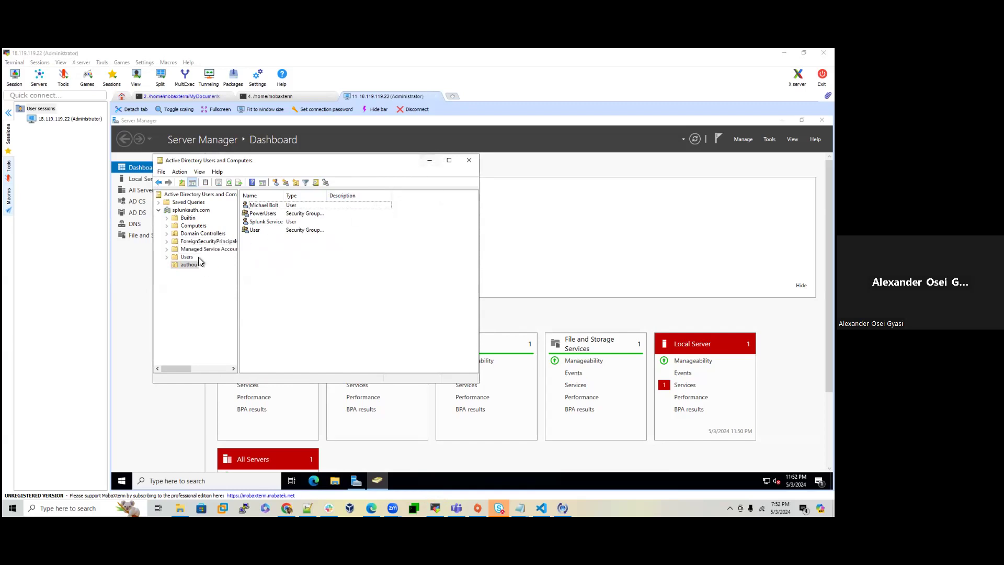
# Step: Close Active Directory Users and Computers, launch ADSI Edit and connect to the Default naming context
pyautogui.click(469, 163)
pyautogui.click(768, 139)
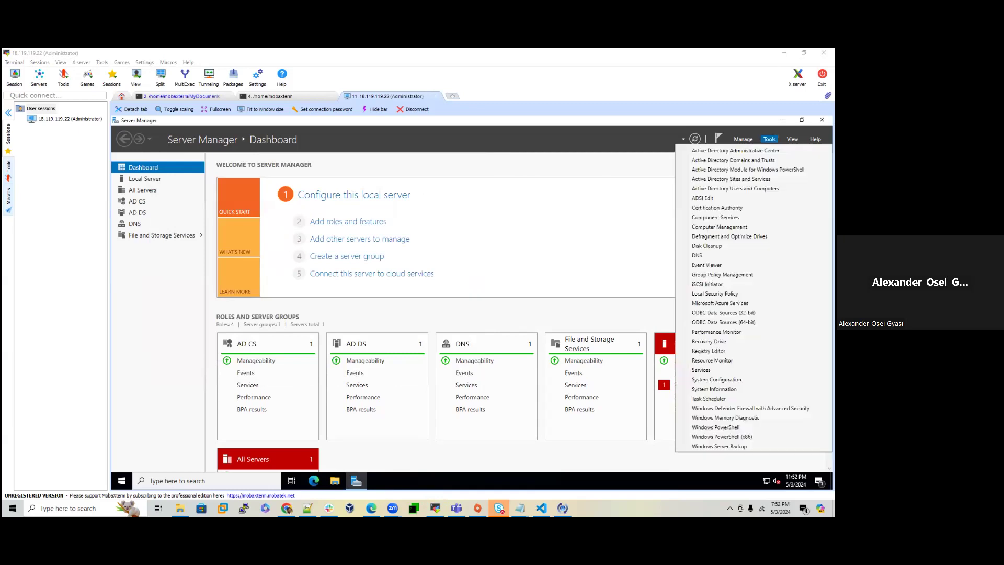
pyautogui.click(704, 198)
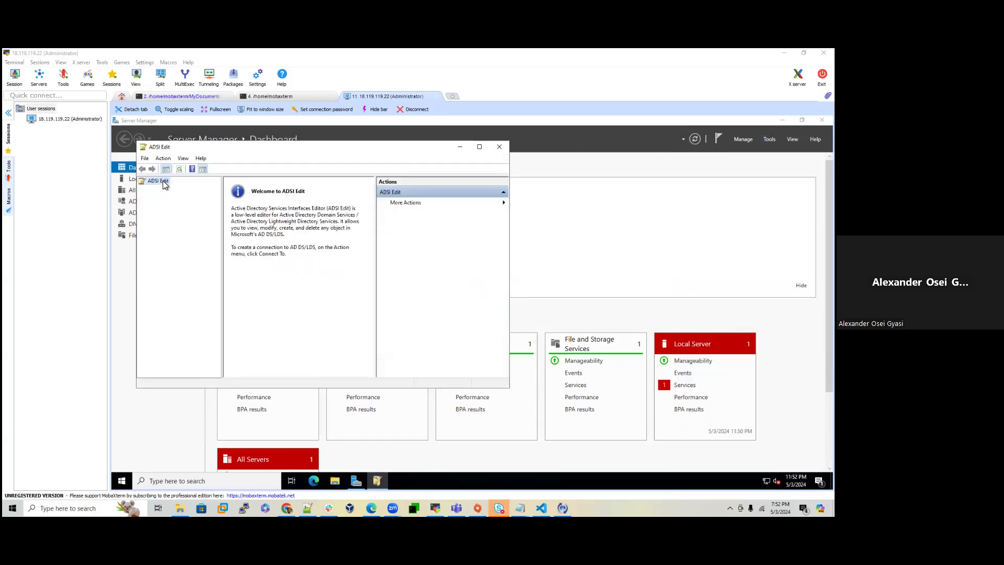
pyautogui.rightClick(162, 180)
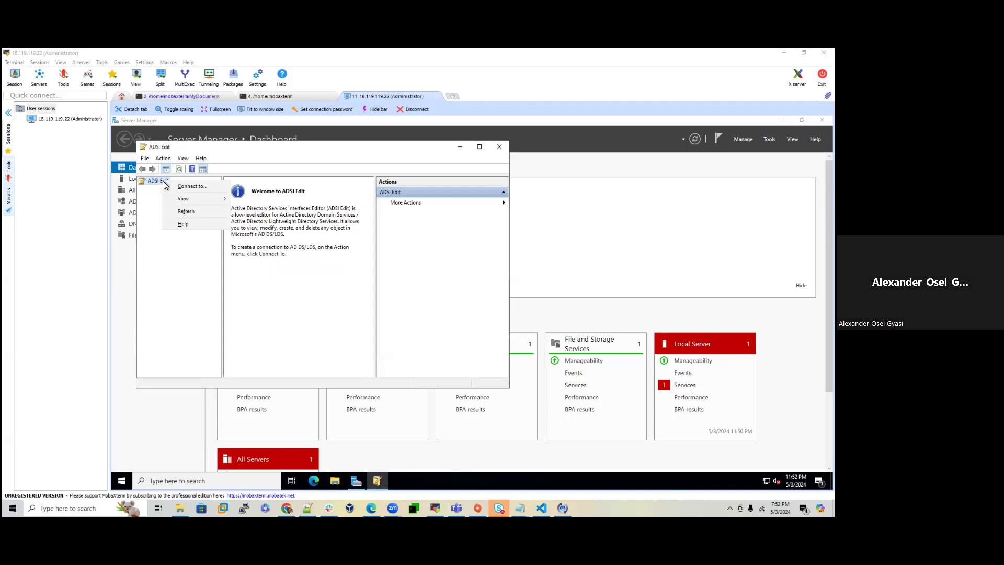
pyautogui.click(191, 187)
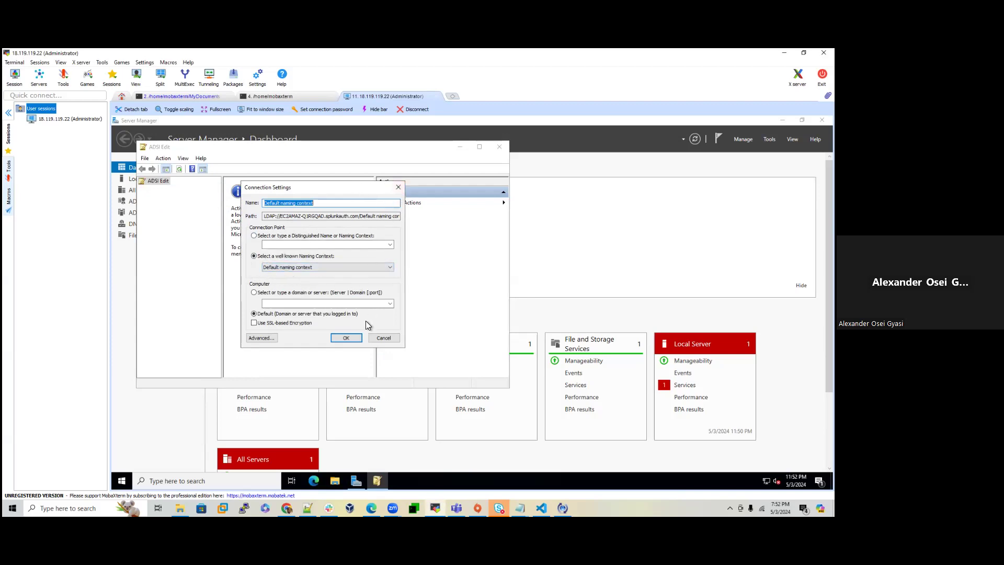
pyautogui.click(348, 338)
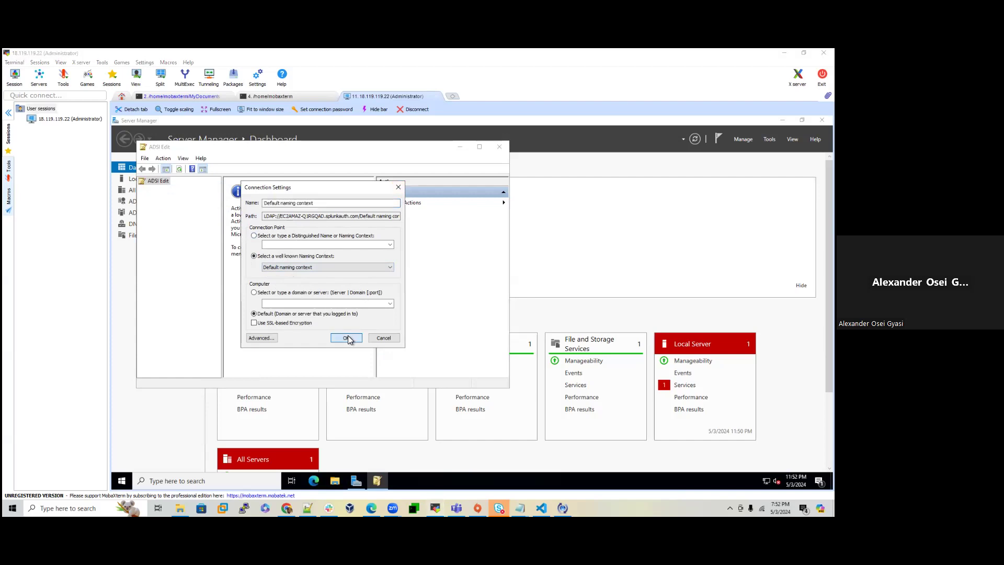
# Step: Expand Default naming context and DC=splunkauth,DC=com to list the domain's containers
pyautogui.rightClick(162, 182)
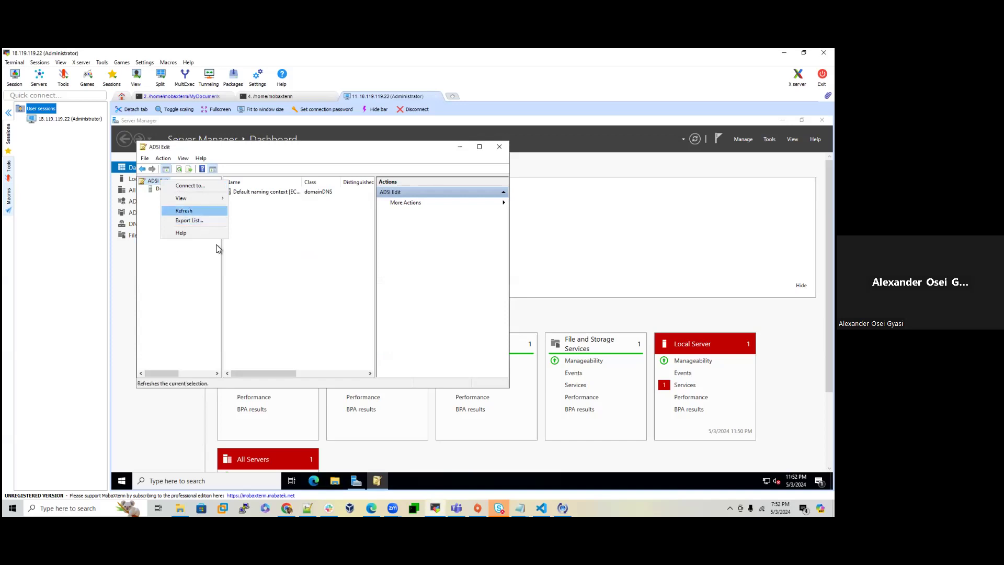
pyautogui.click(185, 271)
pyautogui.doubleClick(183, 189)
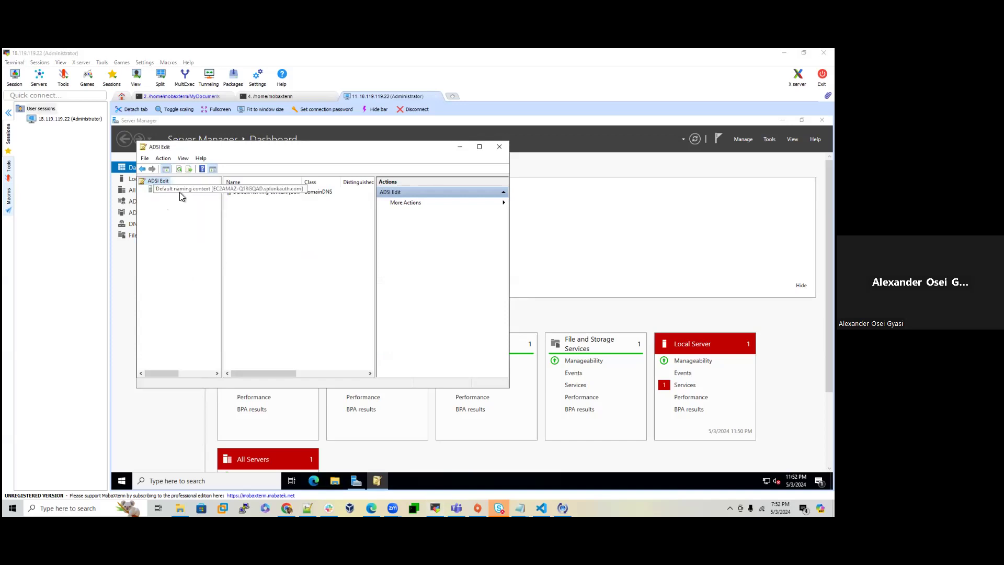
pyautogui.doubleClick(177, 197)
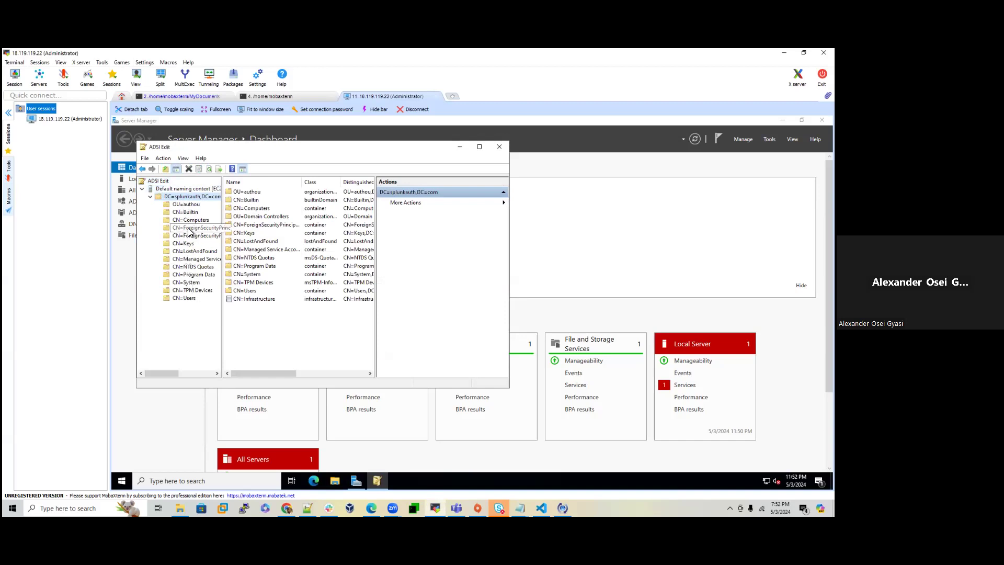
# Step: Cancel an accidental rename of the domain node, then expand DC=splunkauth,DC=com and OU=authou
pyautogui.rightClick(190, 200)
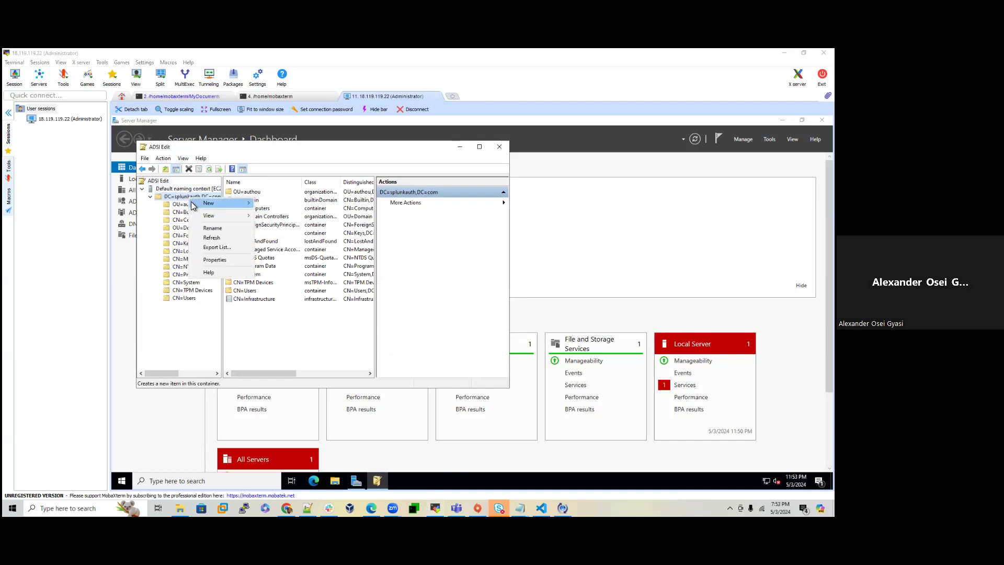
pyautogui.click(169, 200)
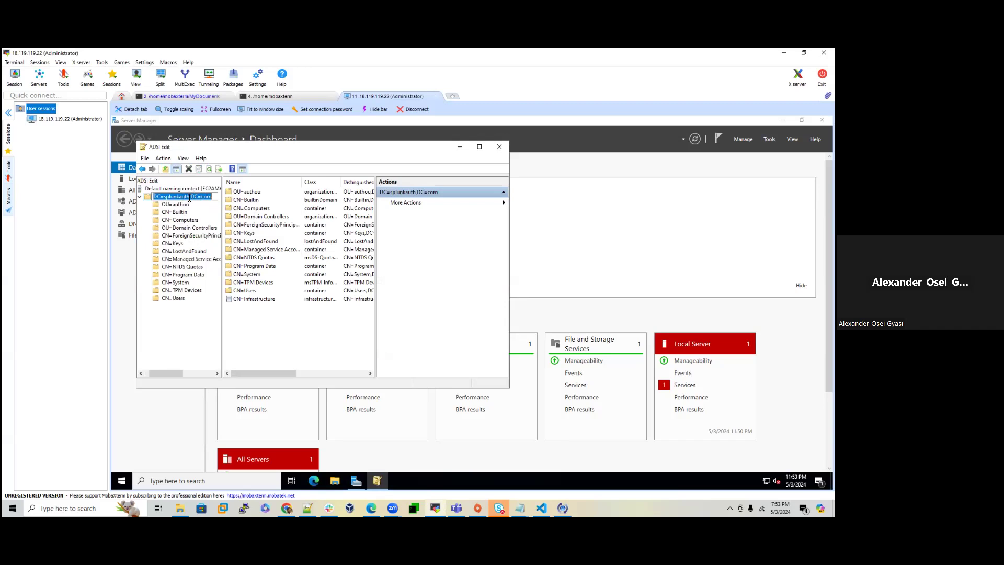
pyautogui.click(186, 324)
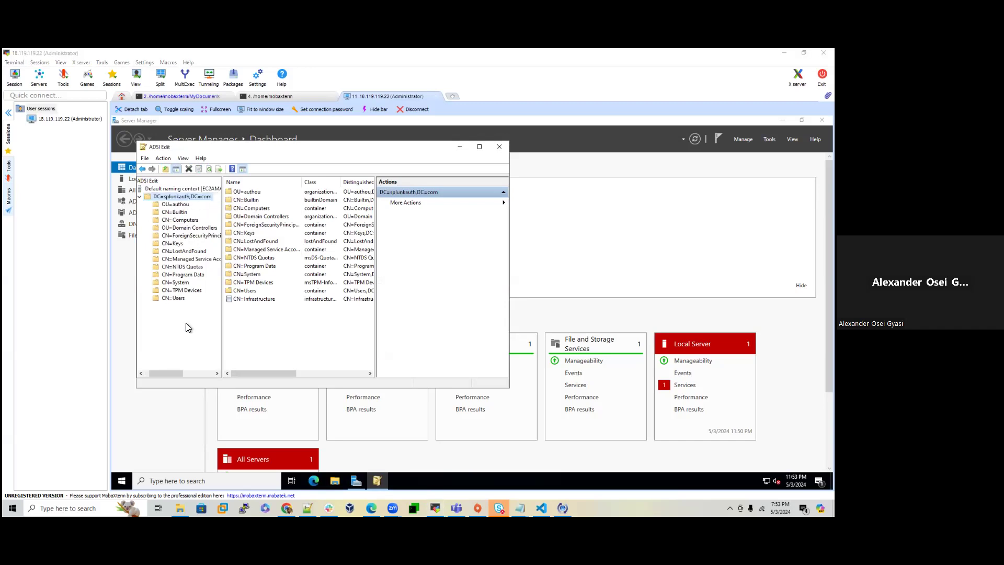
pyautogui.doubleClick(183, 197)
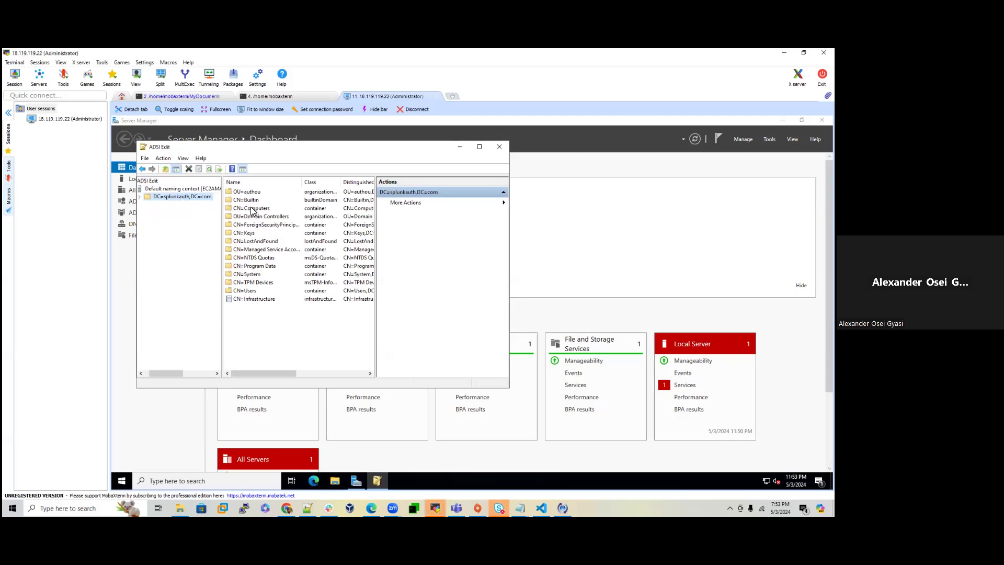
pyautogui.doubleClick(170, 196)
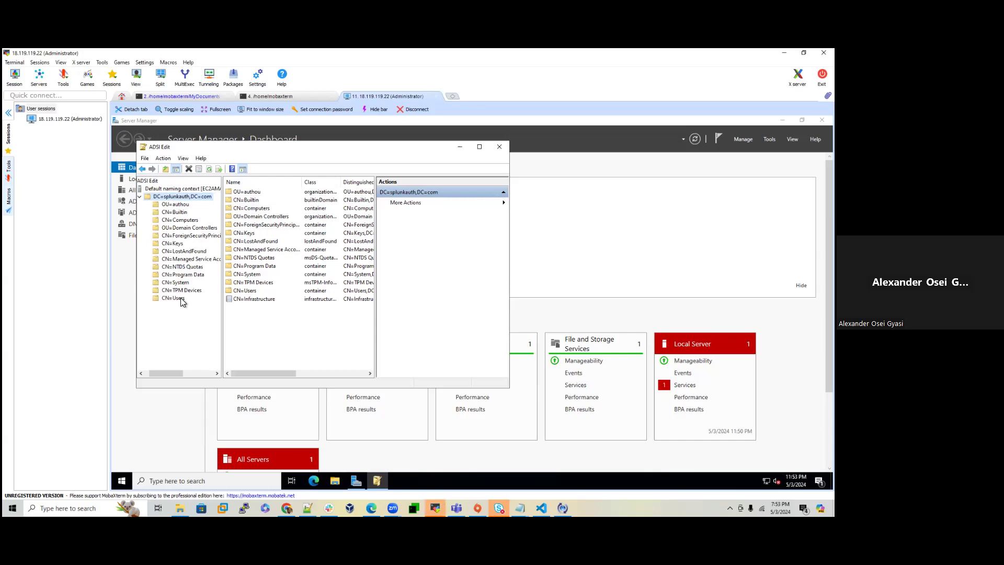
pyautogui.doubleClick(178, 205)
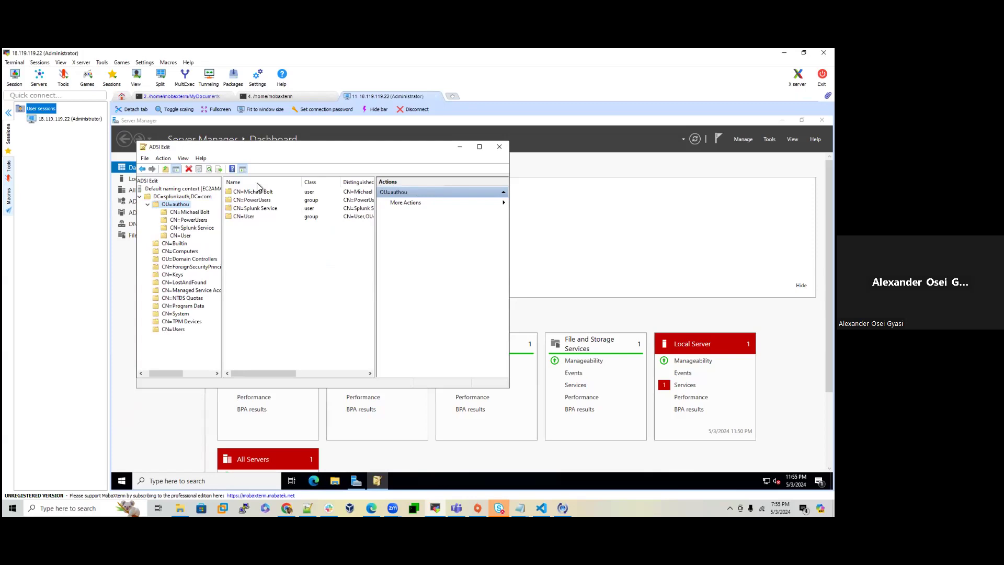
# Step: Open the Properties of CN=Splunk Service to view its attribute list
pyautogui.click(205, 226)
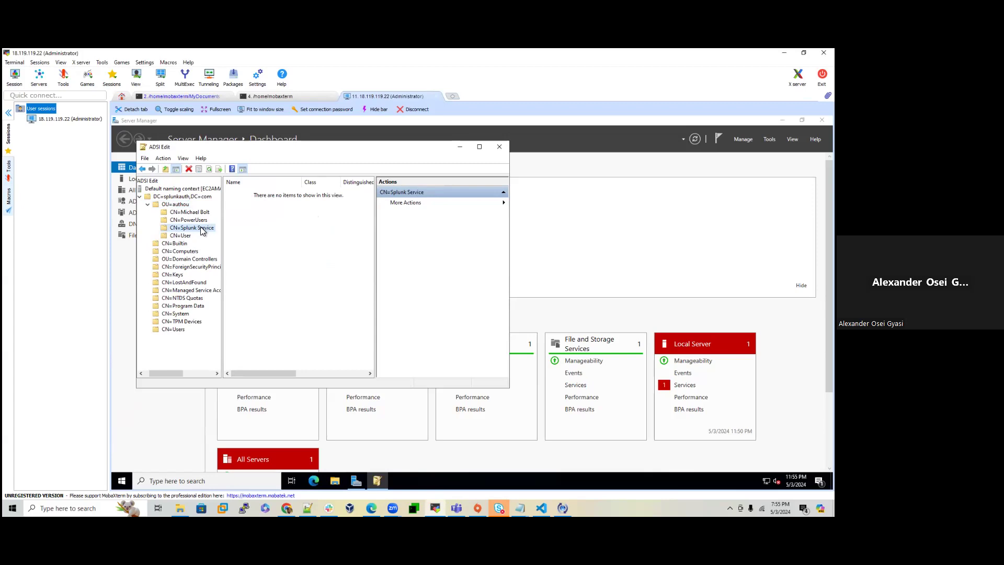
pyautogui.rightClick(196, 227)
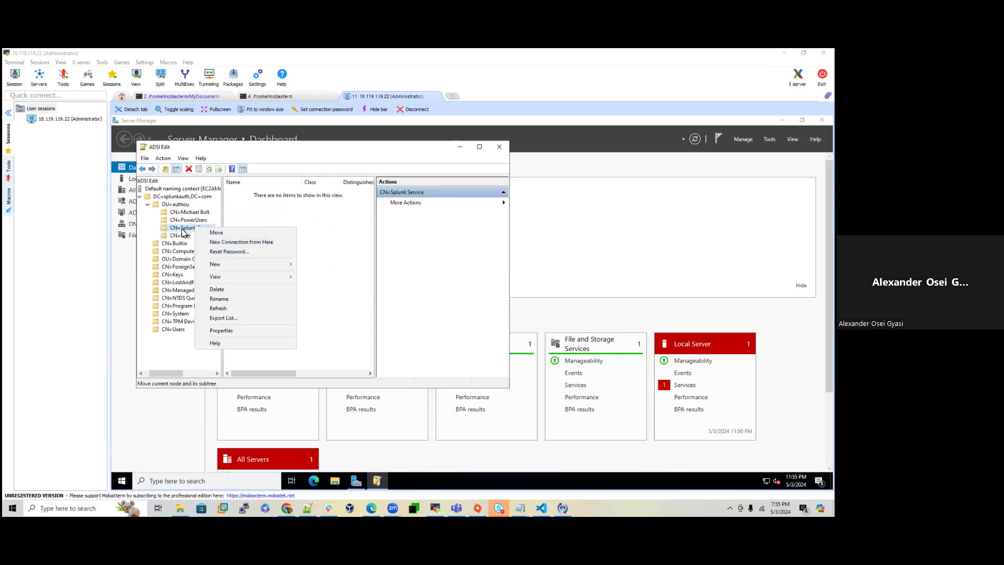
pyautogui.click(185, 231)
pyautogui.rightClick(192, 230)
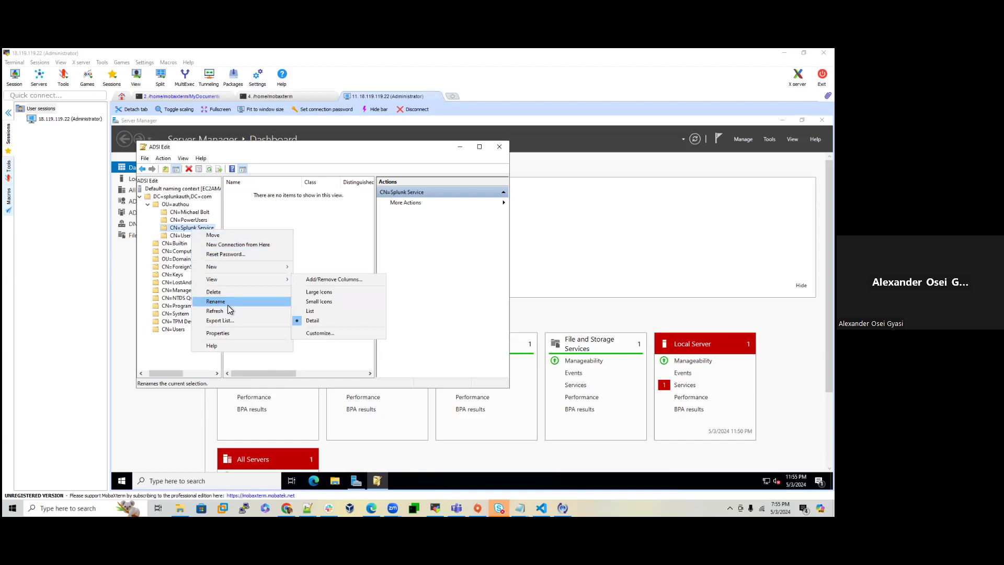
pyautogui.click(227, 333)
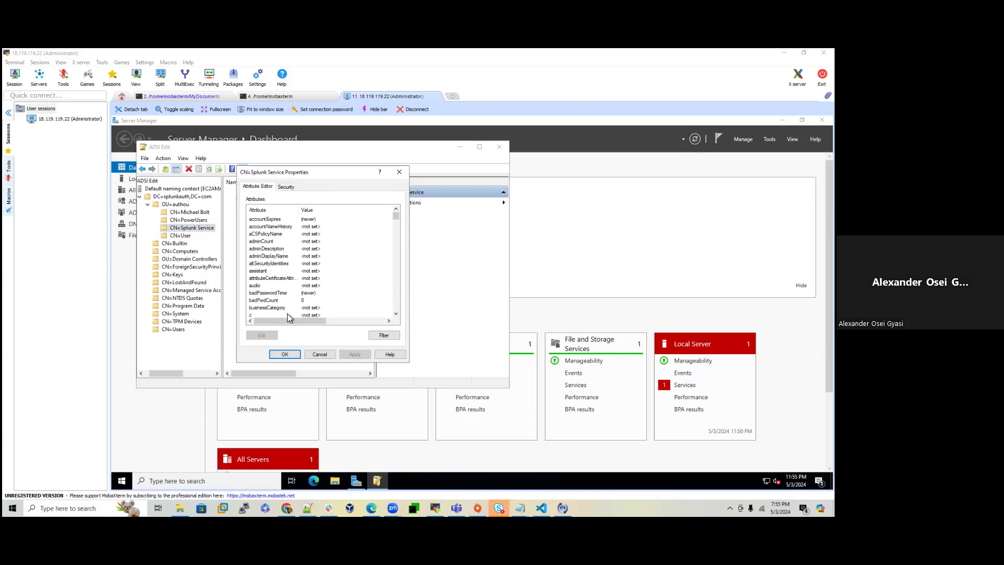
# Step: Copy the distinguishedName CN=Splunk Service,OU=authou,DC=splunkauth,DC=com and switch to the AWS EC2 console
pyautogui.scroll(-10, 335, 259)
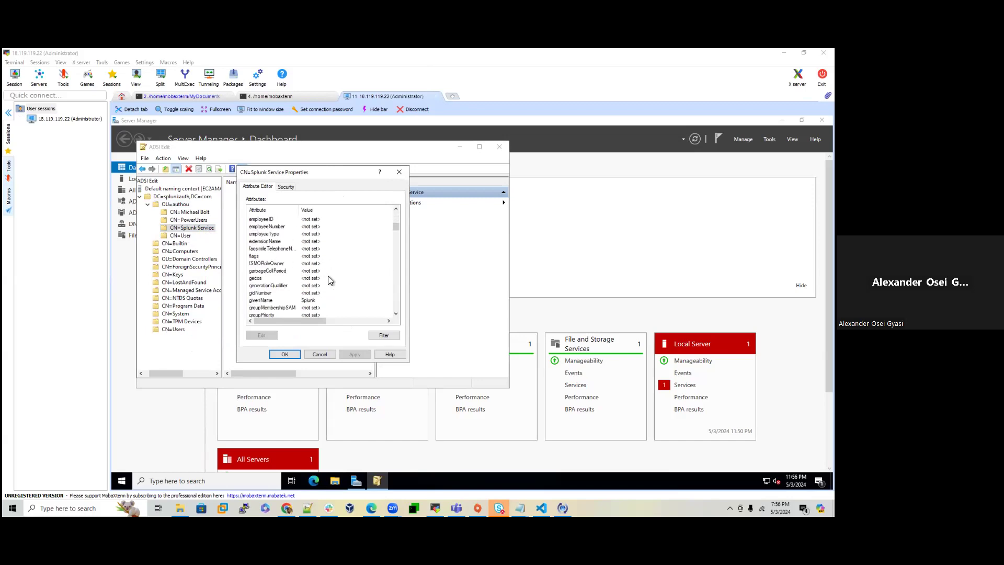
pyautogui.doubleClick(337, 226)
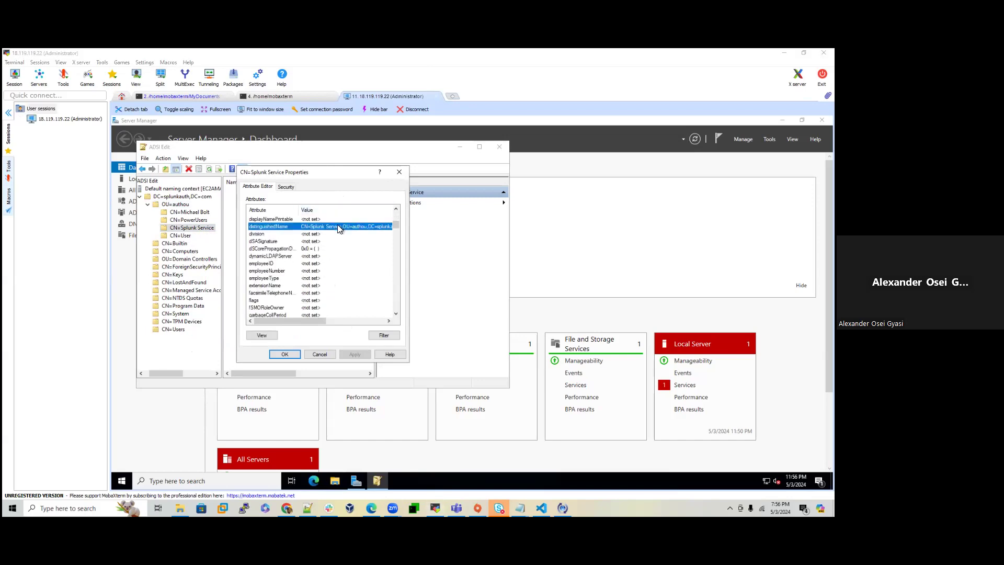
pyautogui.rightClick(328, 271)
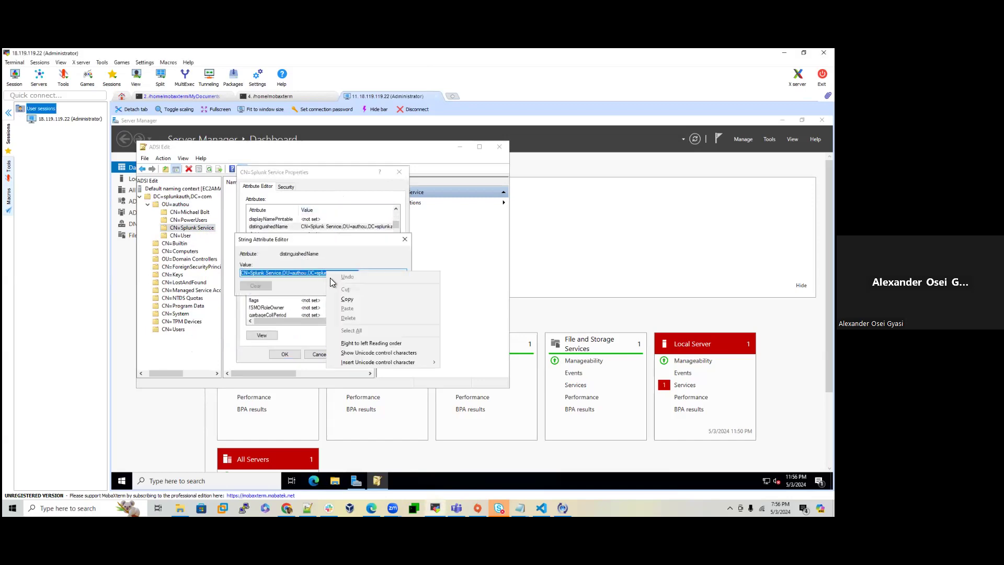
pyautogui.click(346, 303)
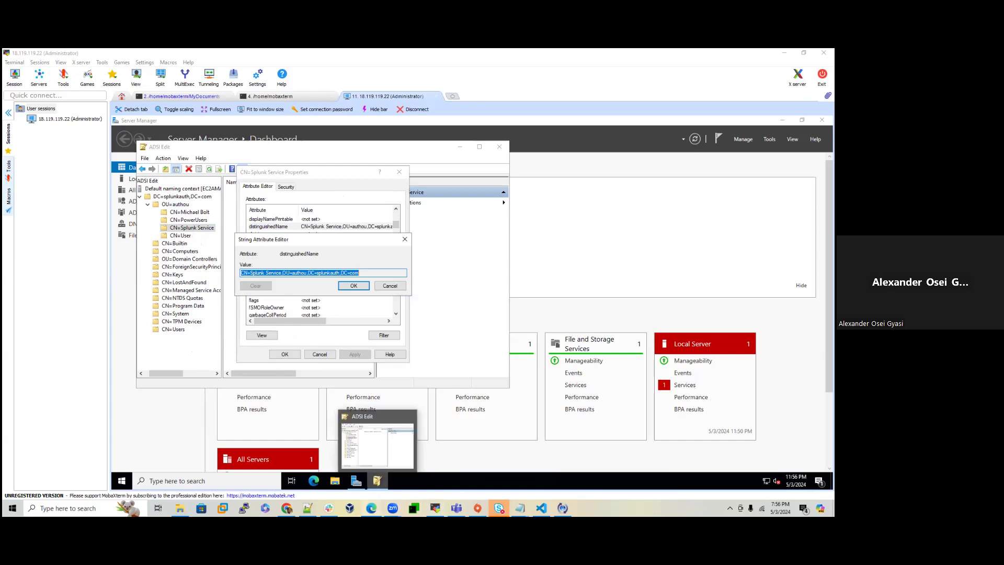
pyautogui.click(371, 508)
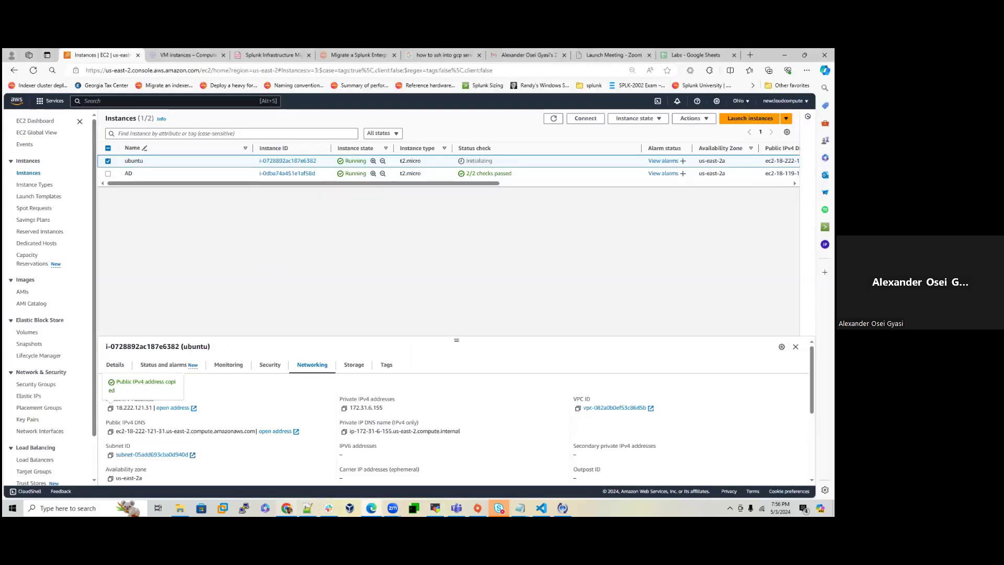
# Step: Under Settings > Authentication methods, choose LDAP and start a New LDAP strategy
pyautogui.click(286, 507)
pyautogui.click(681, 92)
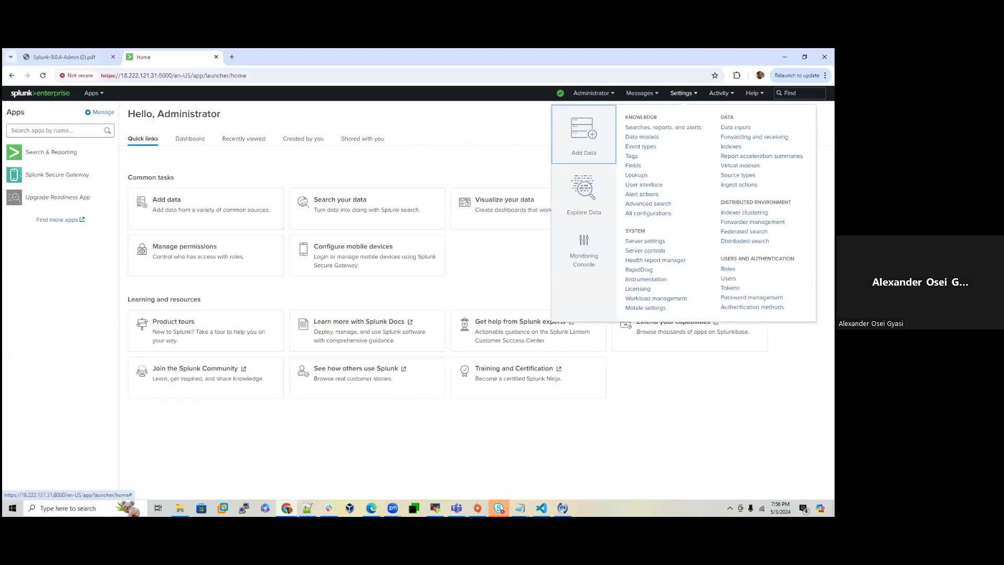
pyautogui.click(583, 135)
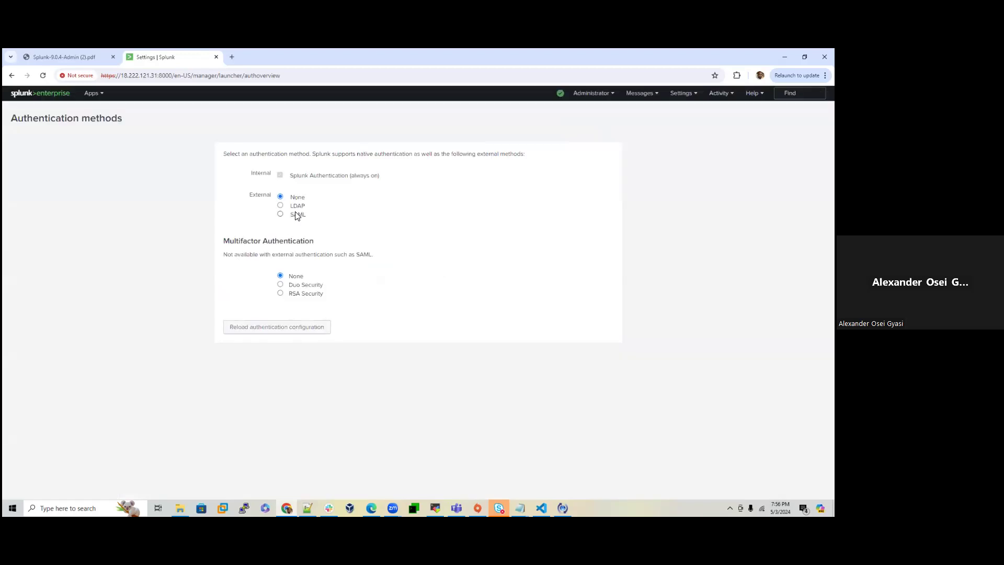
pyautogui.click(295, 207)
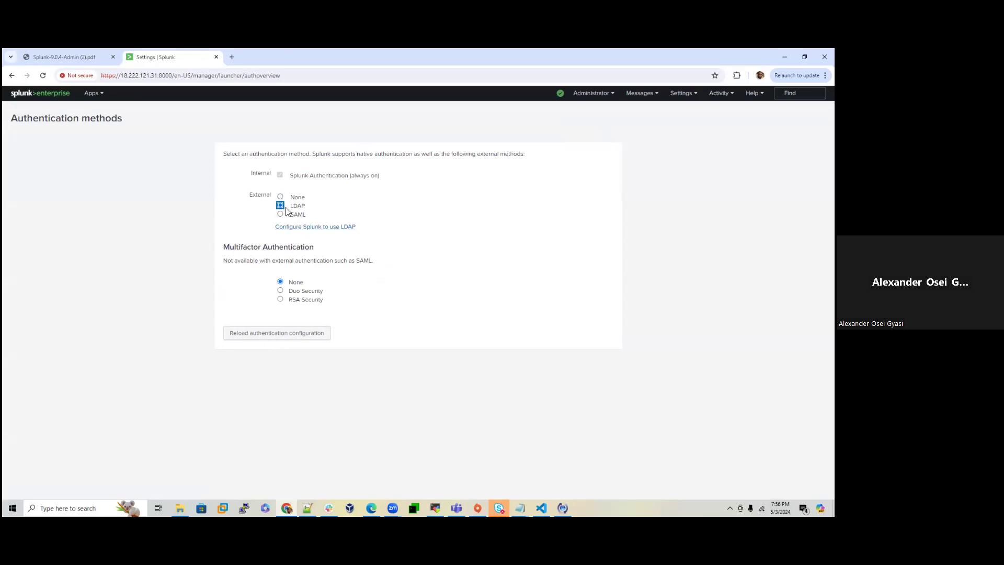
pyautogui.click(303, 227)
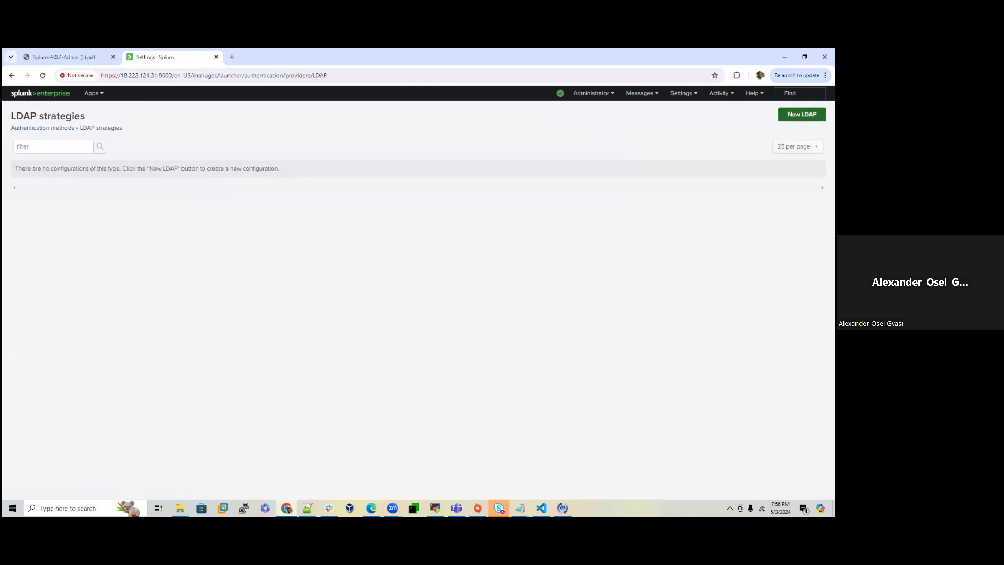
pyautogui.click(801, 114)
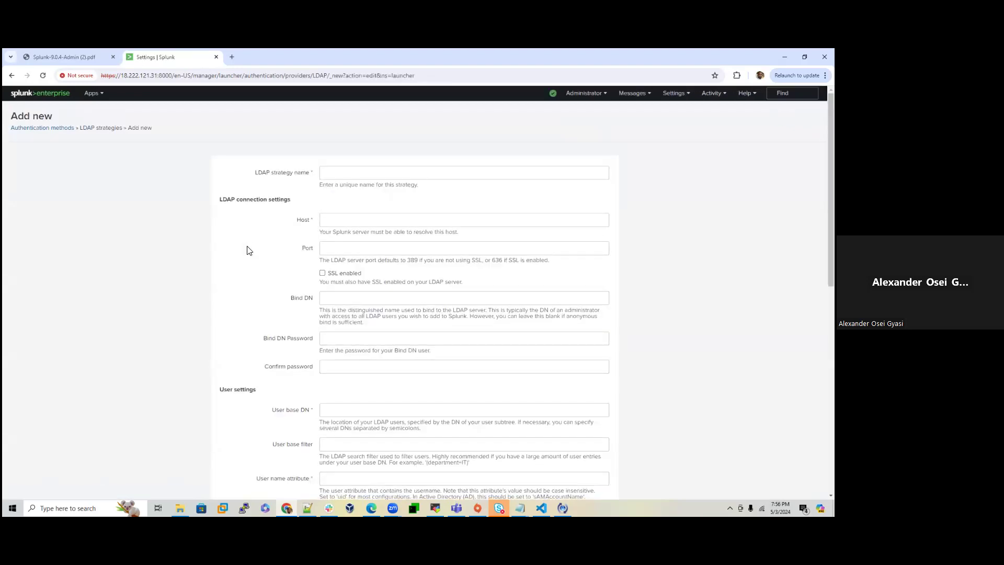
# Step: Name the new LDAP strategy ldap_strategy
pyautogui.click(355, 168)
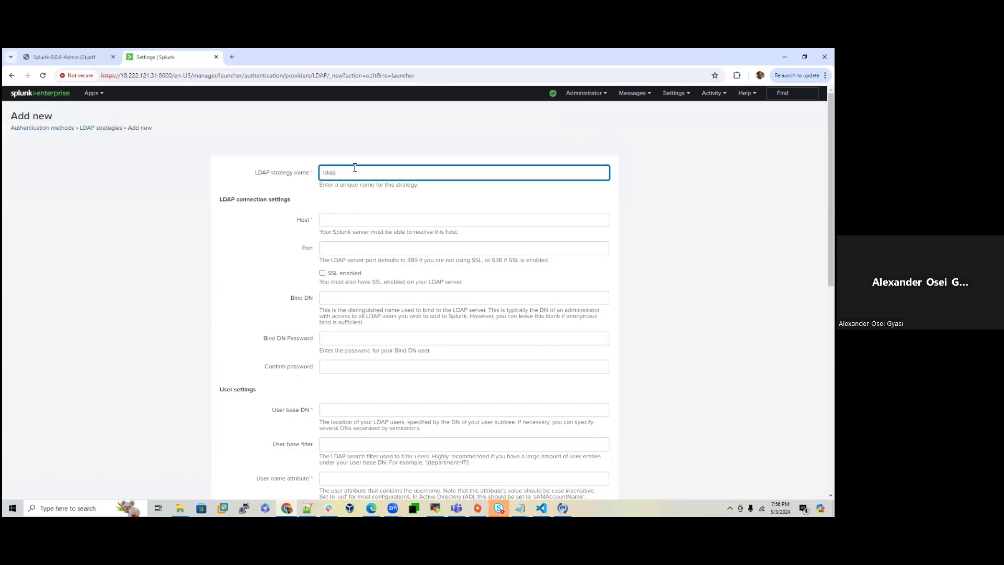
pyautogui.write('ldap_strateg')
pyautogui.click(435, 507)
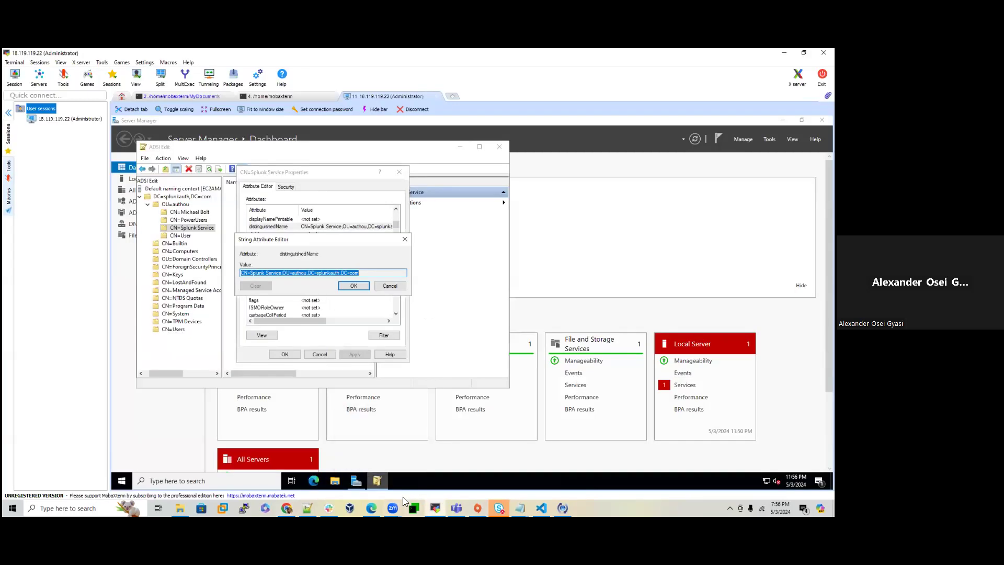
pyautogui.moveTo(376, 481)
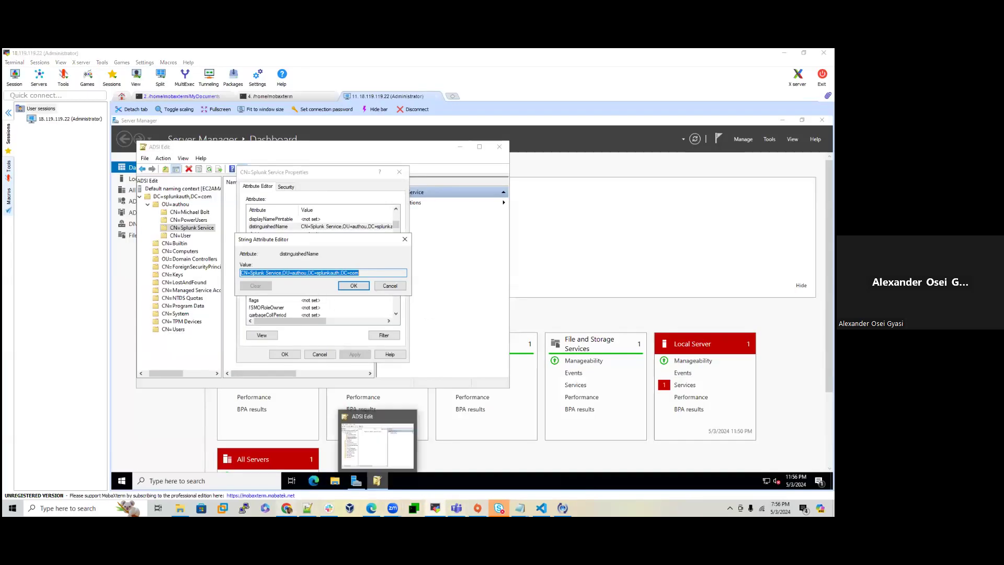
pyautogui.click(286, 508)
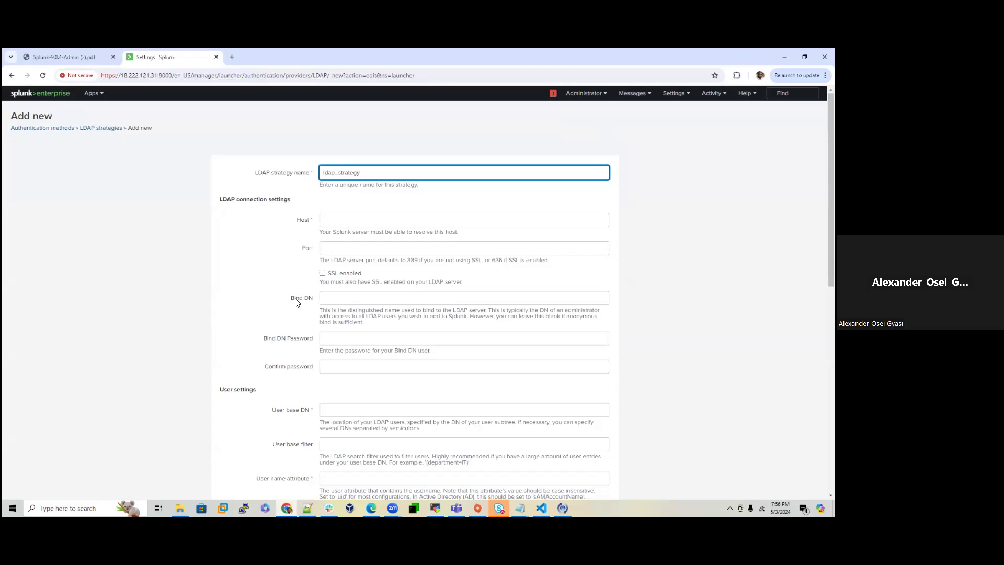
# Step: Paste CN=Splunk Service,OU=authou,DC=splunkauth,DC=com as the Bind DN
pyautogui.click(435, 507)
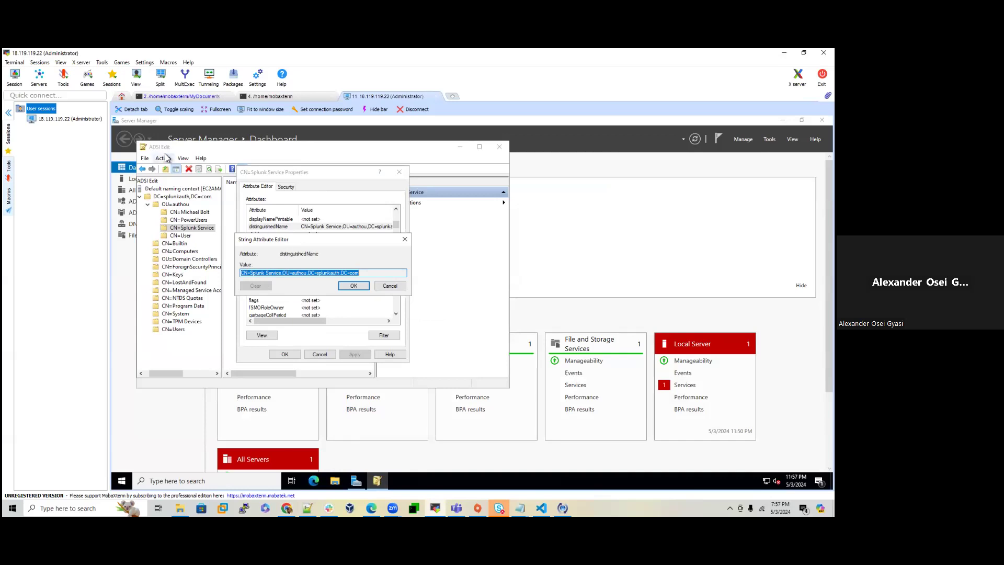
pyautogui.hotkey('alt', 'Tab')
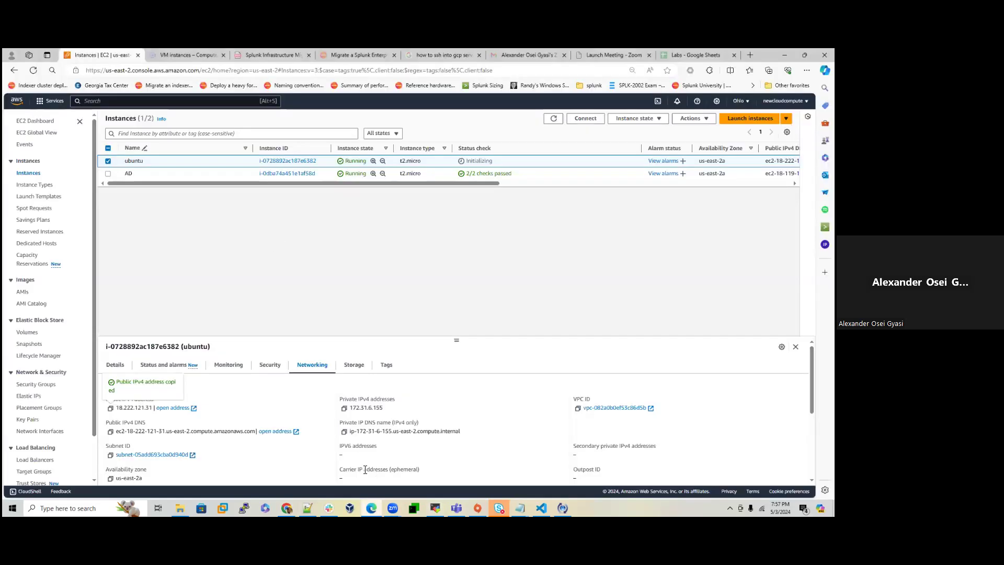
pyautogui.click(372, 507)
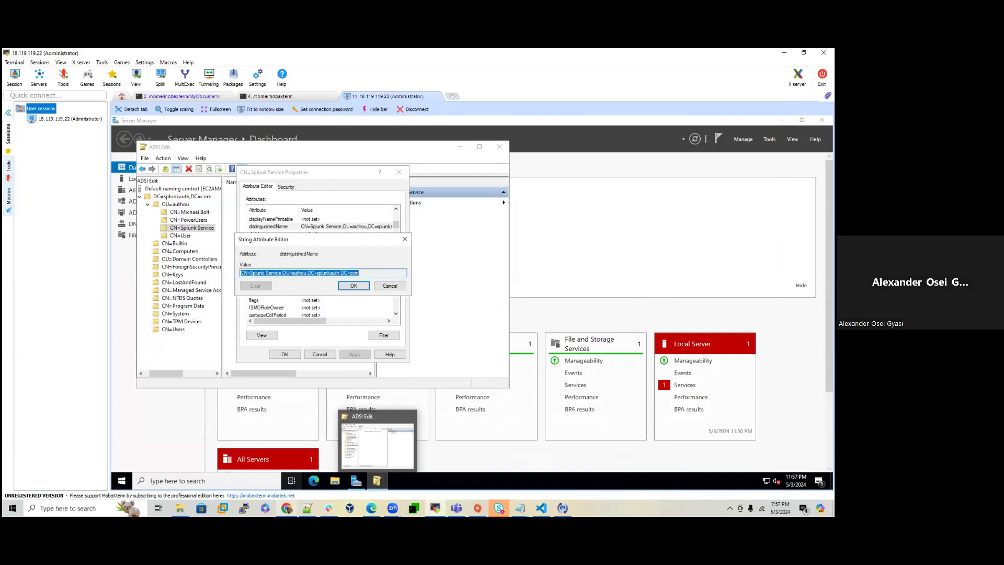
pyautogui.click(287, 507)
pyautogui.rightClick(331, 299)
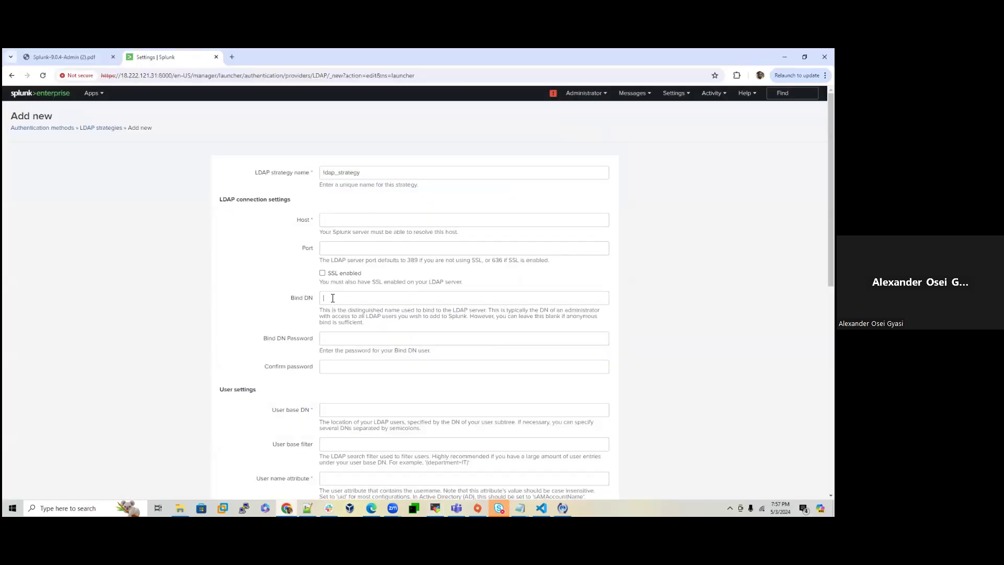
pyautogui.click(345, 382)
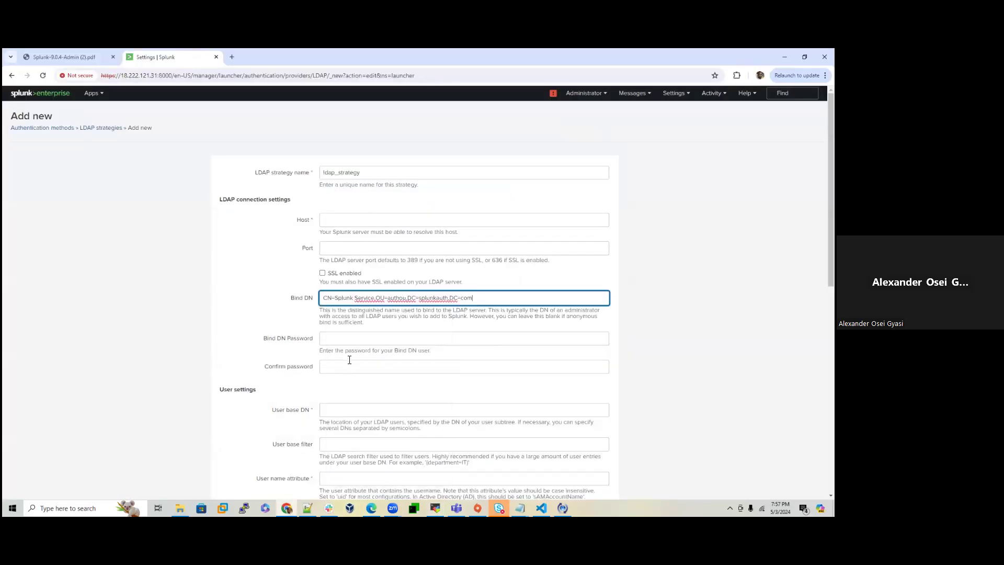
pyautogui.click(333, 221)
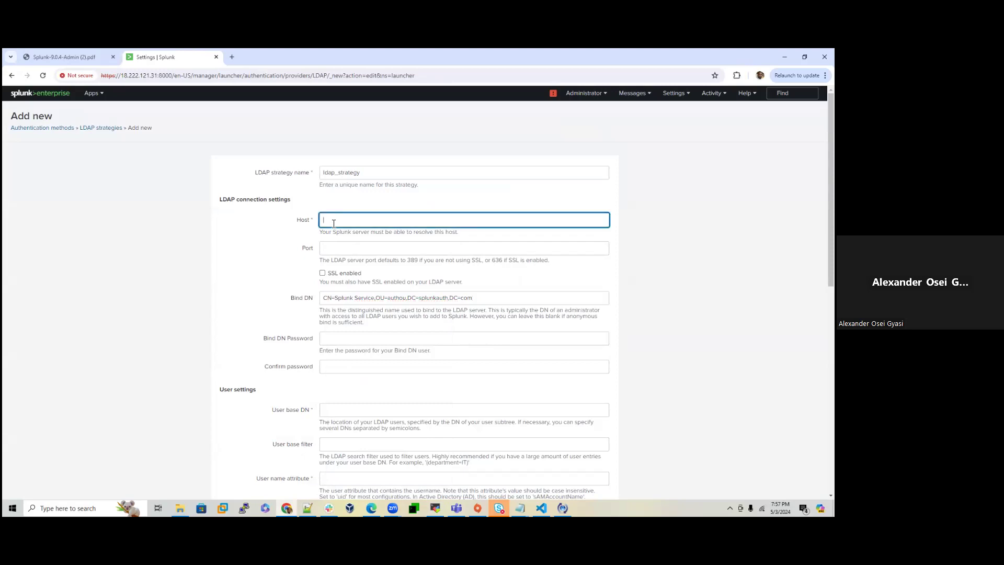
pyautogui.click(371, 508)
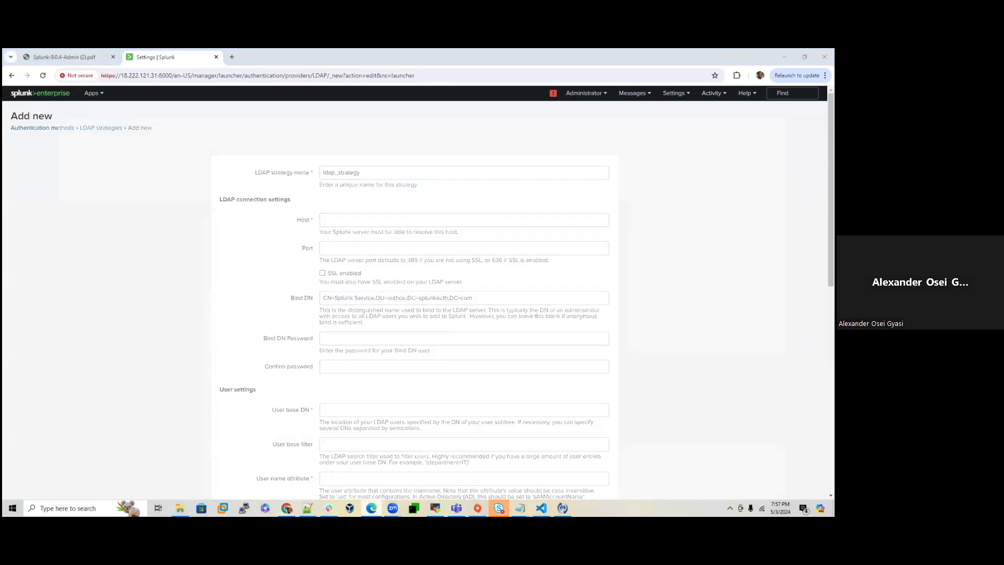
# Step: Copy the AD instance's public IPv4 address 18.119.119.22 from its Networking details
pyautogui.click(108, 160)
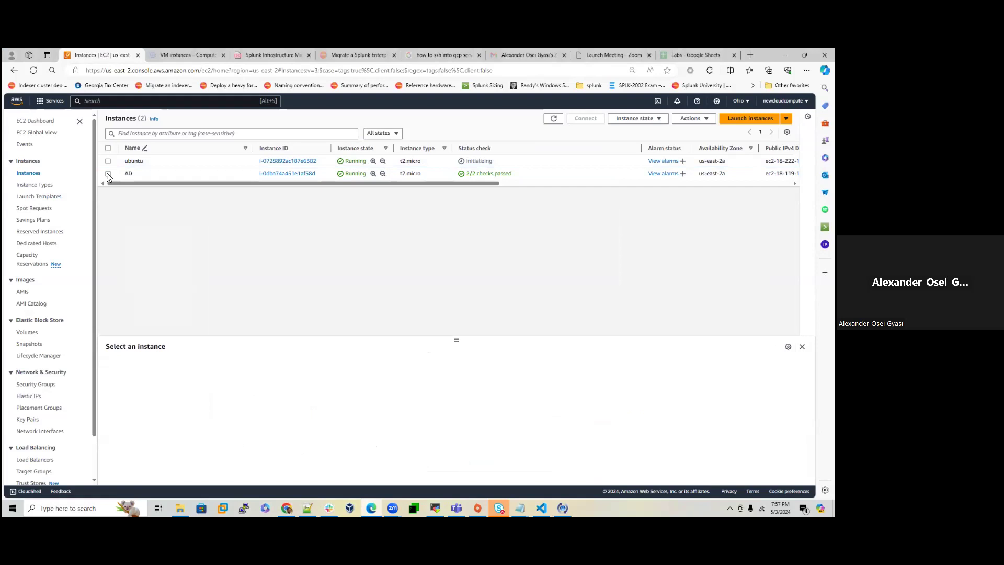
pyautogui.click(108, 174)
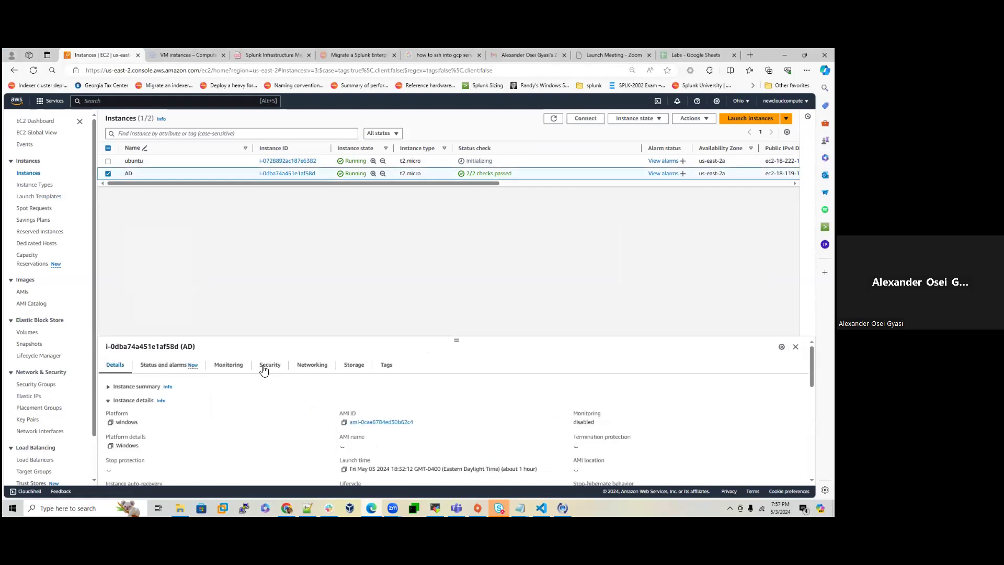
pyautogui.click(312, 364)
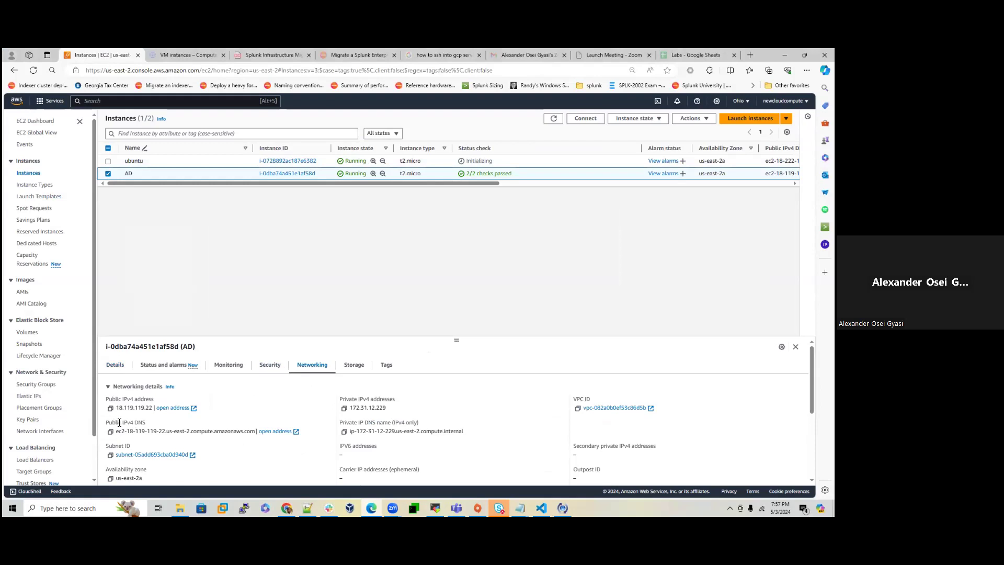
pyautogui.click(110, 408)
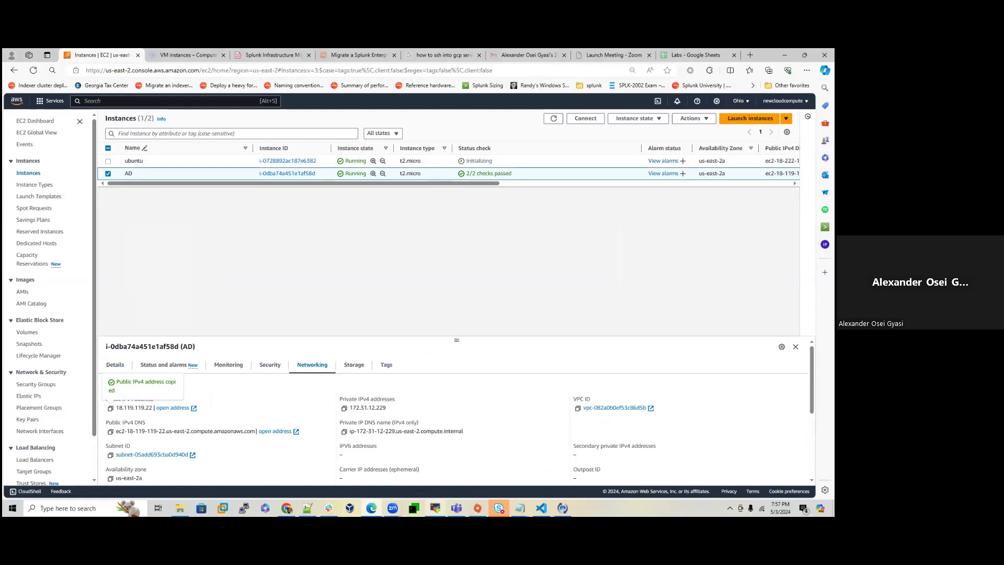
# Step: Set the LDAP Host to 18.119.119.22 and the Port to 389
pyautogui.click(286, 507)
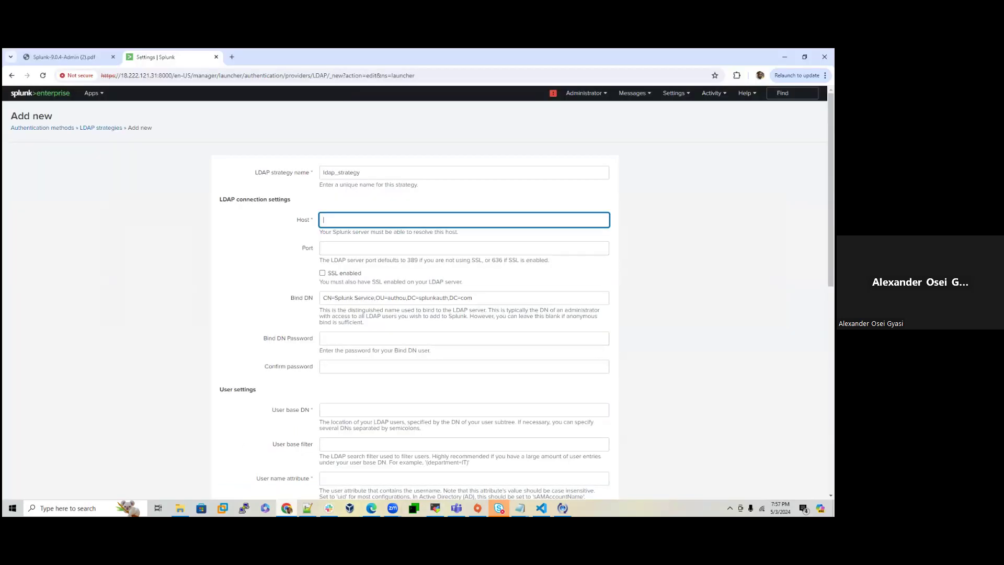
pyautogui.rightClick(352, 225)
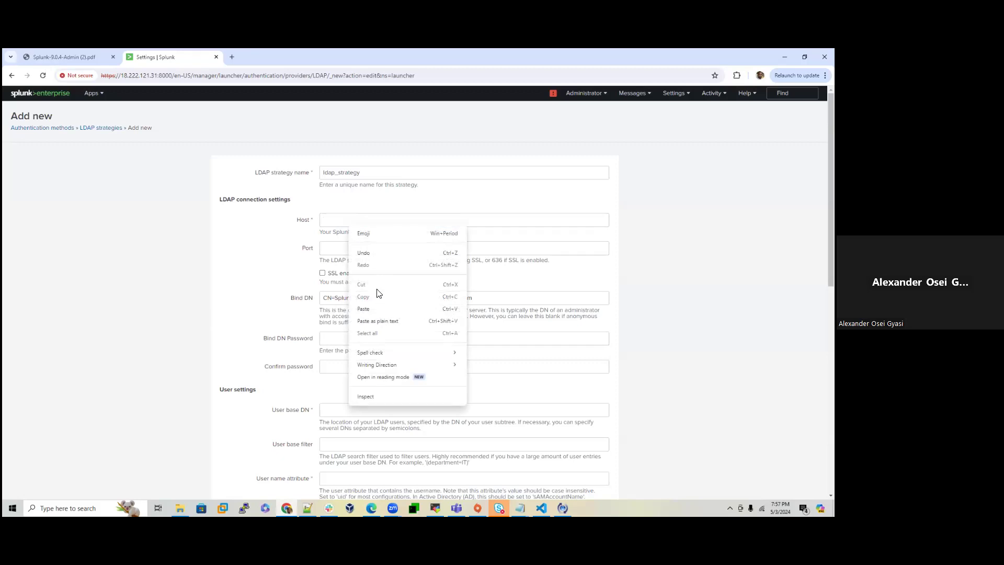
pyautogui.click(370, 309)
pyautogui.click(334, 249)
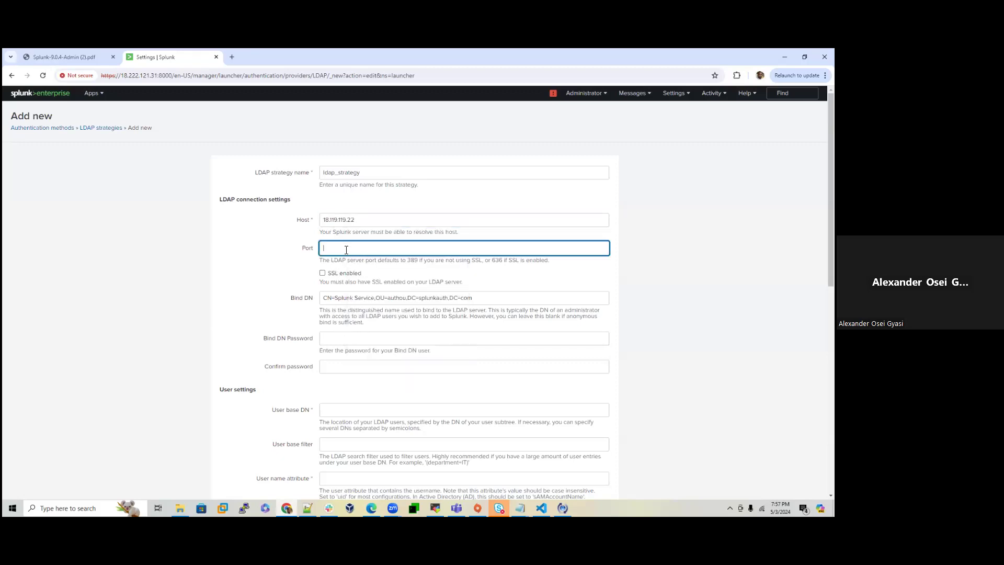
pyautogui.doubleClick(412, 260)
pyautogui.rightClick(412, 266)
pyautogui.click(423, 273)
pyautogui.rightClick(362, 251)
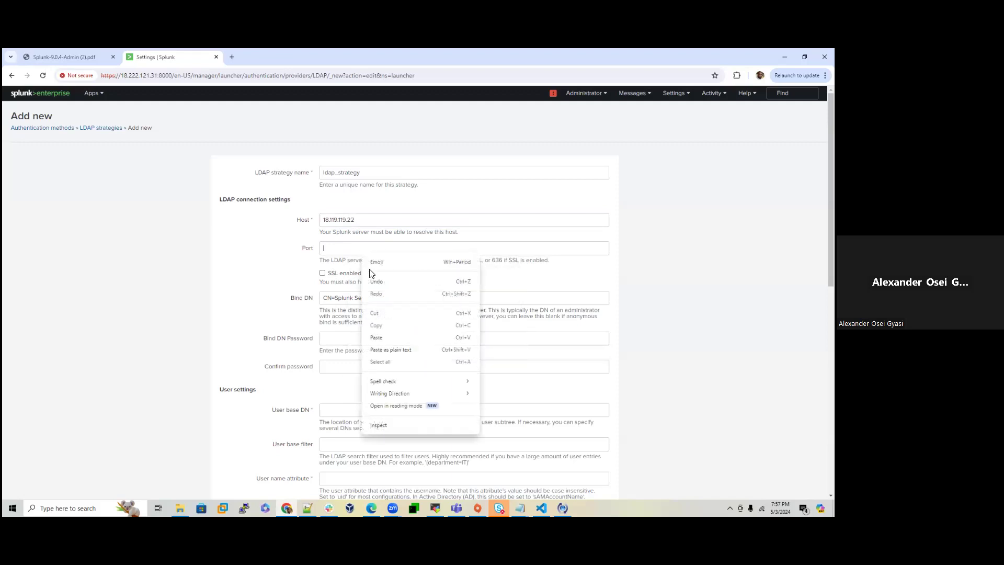
pyautogui.click(383, 337)
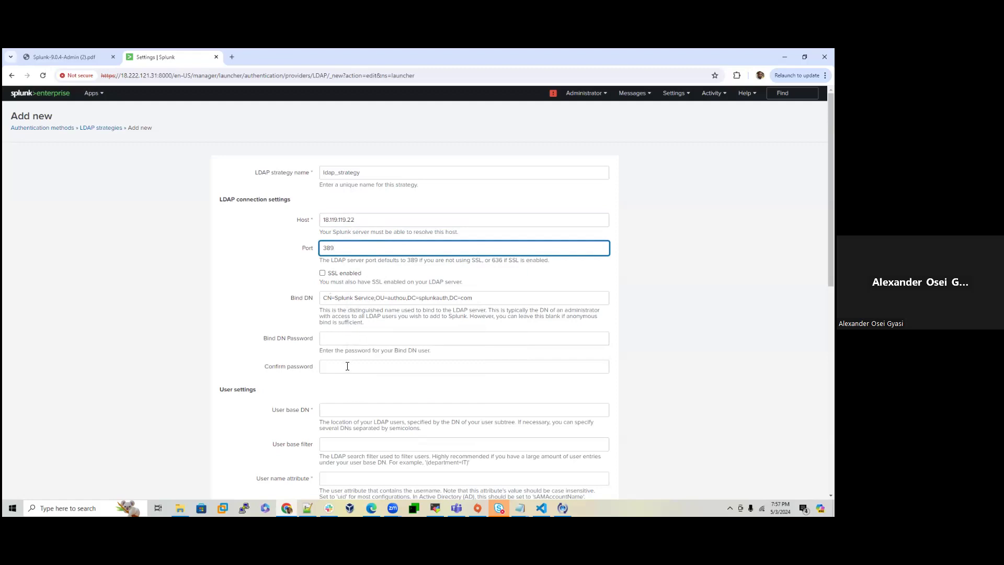
# Step: Enter the Bind DN password and its confirmation
pyautogui.click(344, 341)
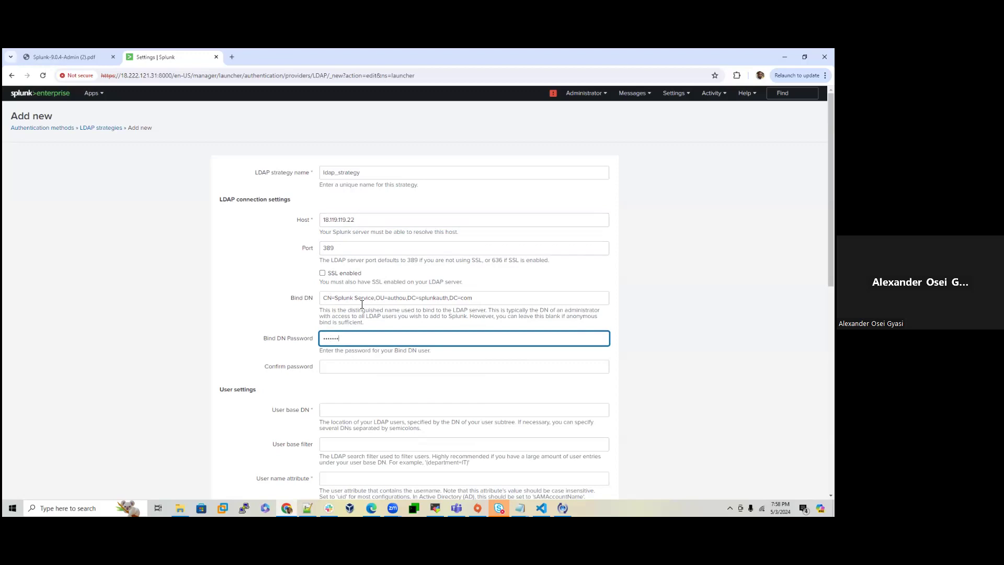
pyautogui.press('Tab')
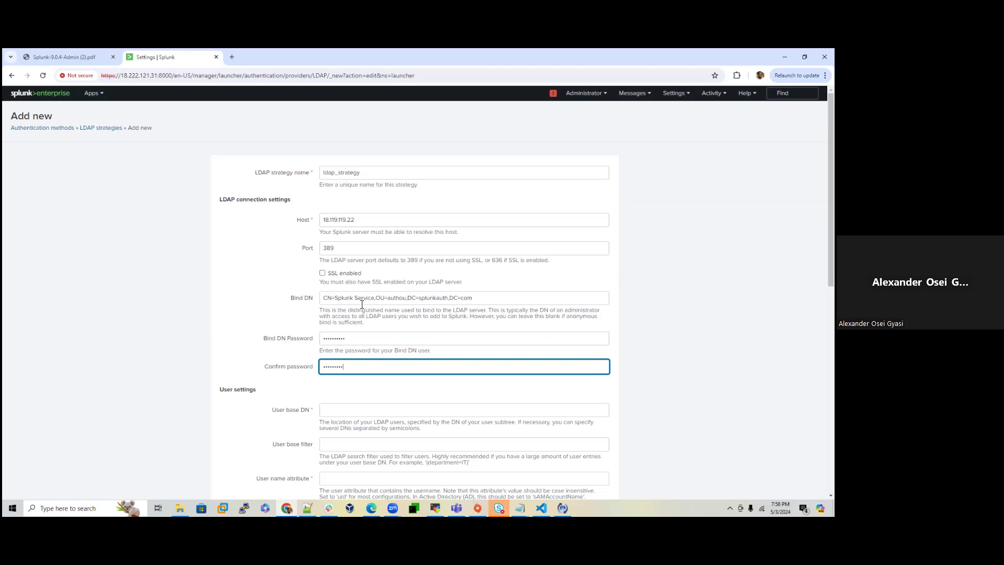
pyautogui.press('BackSpace')
pyautogui.press('BackSpace')
pyautogui.press('BackSpace')
pyautogui.press('BackSpace')
pyautogui.press('BackSpace')
pyautogui.scroll(-3, 362, 304)
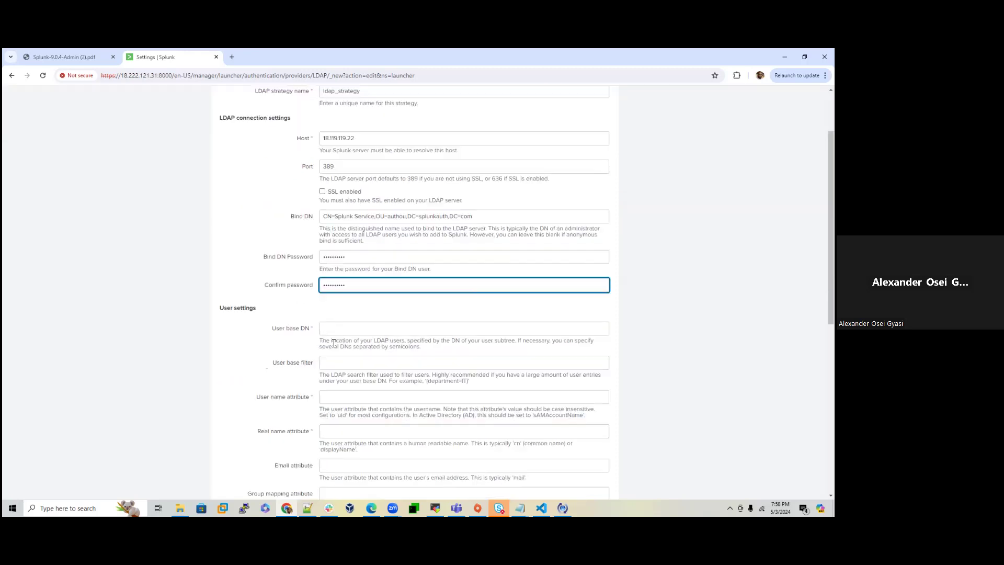
pyautogui.click(435, 508)
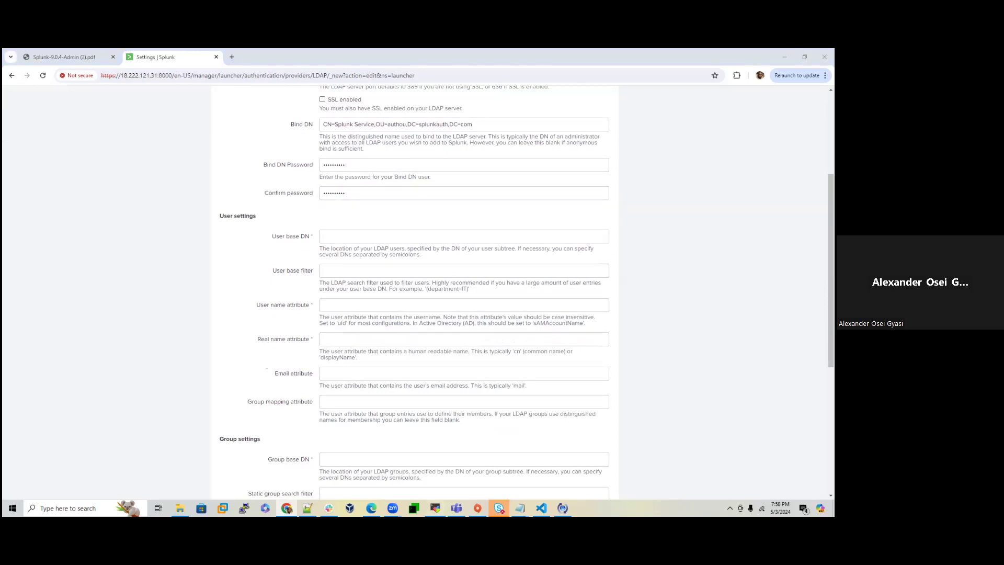
# Step: Copy the authou OU's distinguishedName, OU=authou,DC=splunkauth,DC=com, from its Attribute Editor
pyautogui.click(405, 239)
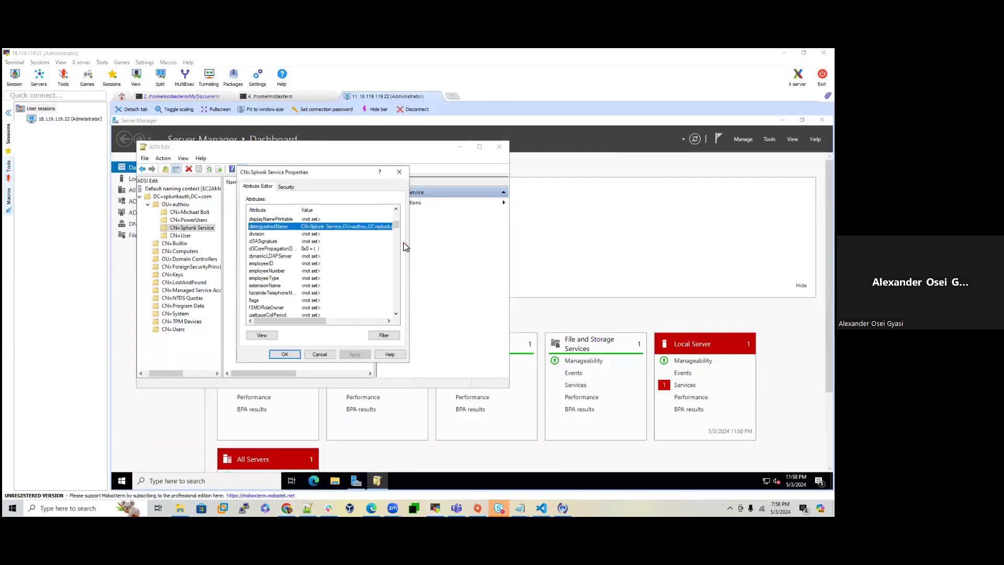
pyautogui.rightClick(189, 230)
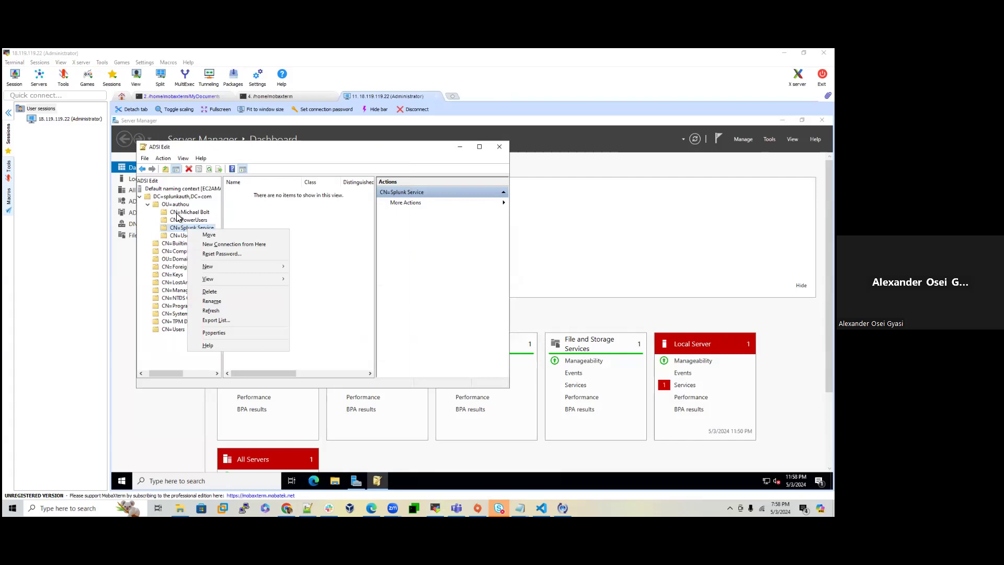
pyautogui.click(175, 205)
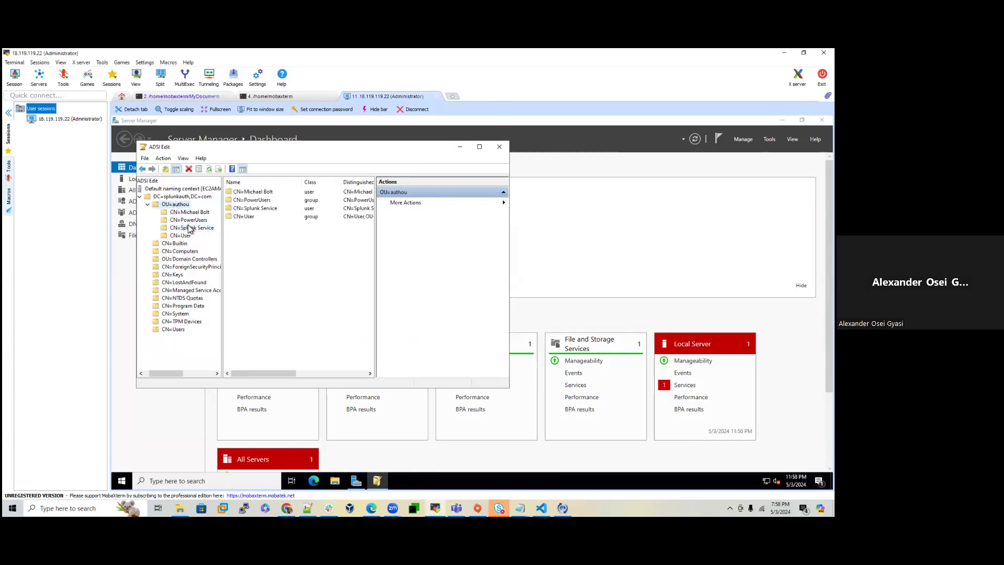
pyautogui.rightClick(195, 206)
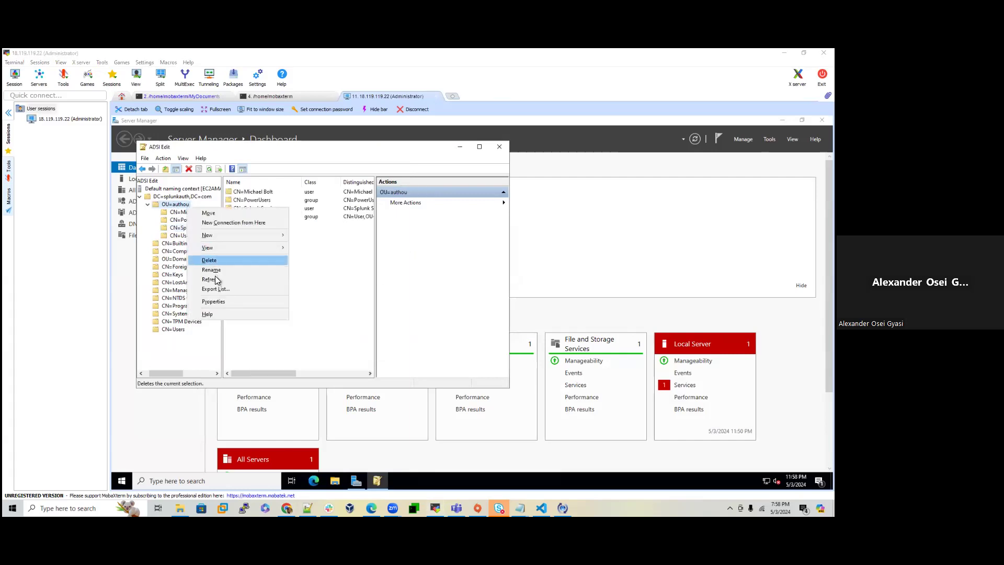
pyautogui.click(215, 302)
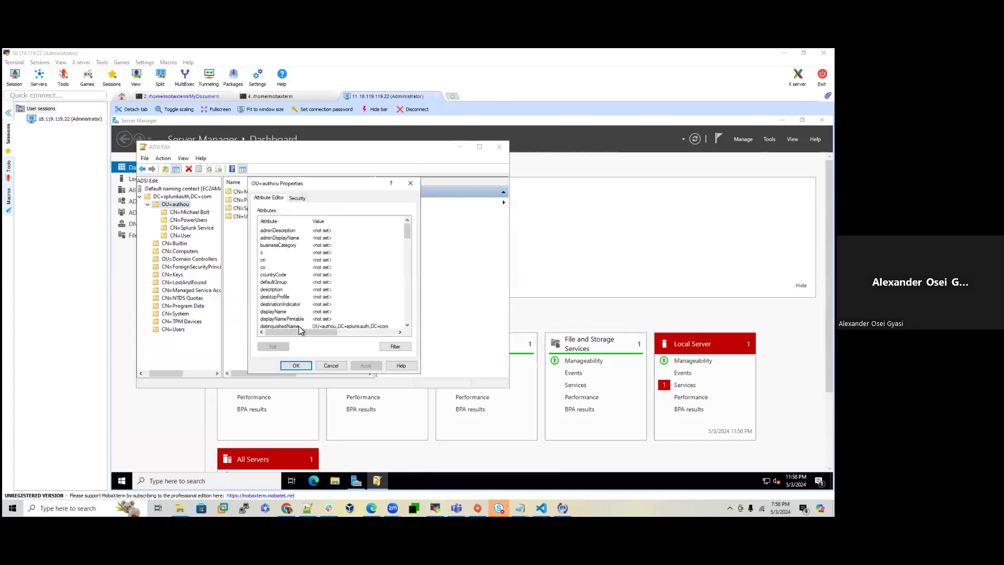
pyautogui.scroll(-1, 299, 325)
pyautogui.doubleClick(343, 302)
pyautogui.rightClick(307, 283)
pyautogui.click(320, 308)
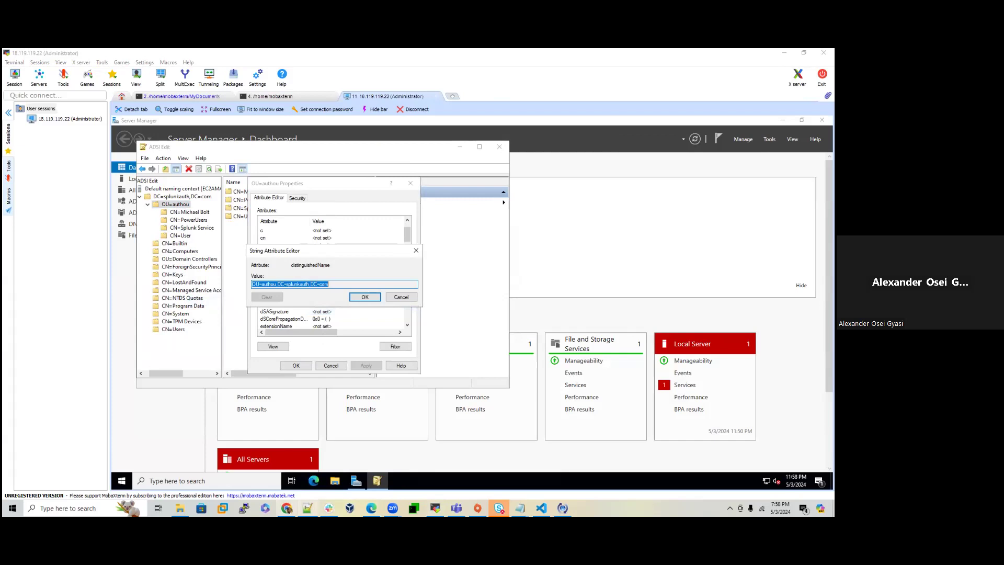
pyautogui.click(290, 508)
# Step: Paste OU=authou,DC=splunkauth,DC=com as the User base DN
pyautogui.rightClick(331, 242)
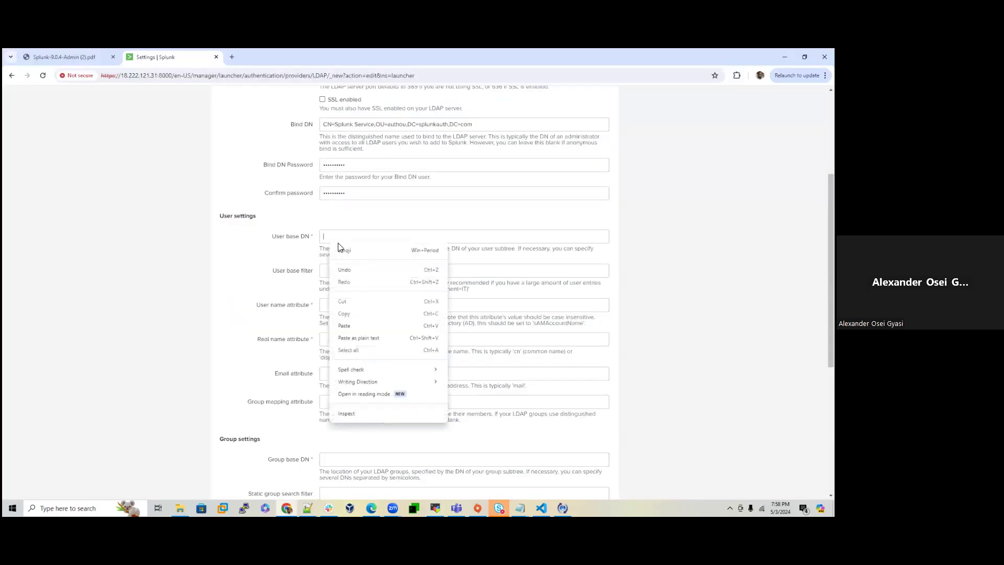
pyautogui.click(356, 324)
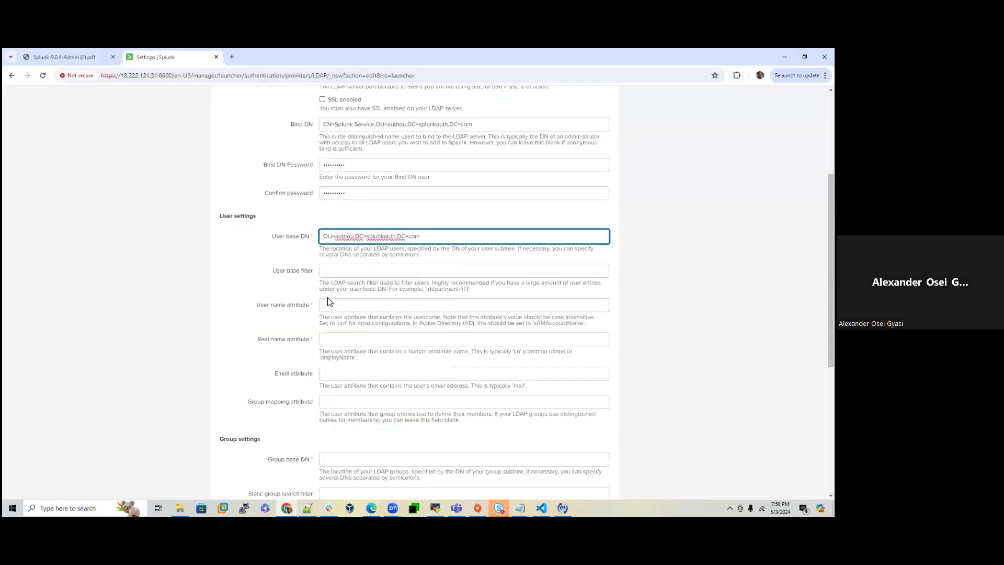
pyautogui.scroll(3, 329, 301)
pyautogui.scroll(-2, 338, 321)
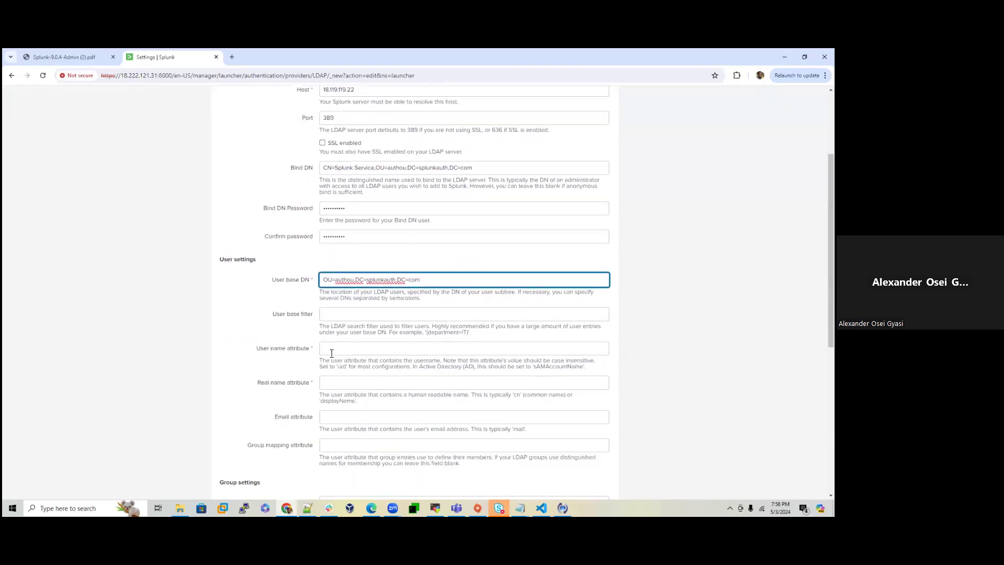
# Step: Set the User name attribute to sAMAccountName
pyautogui.moveTo(533, 366); pyautogui.dragTo(583, 367)
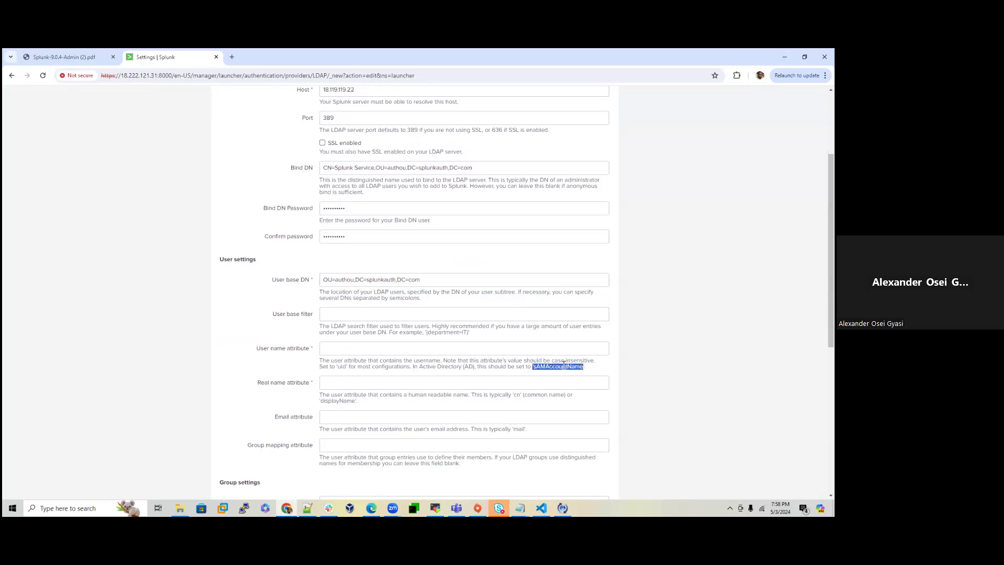
pyautogui.rightClick(555, 368)
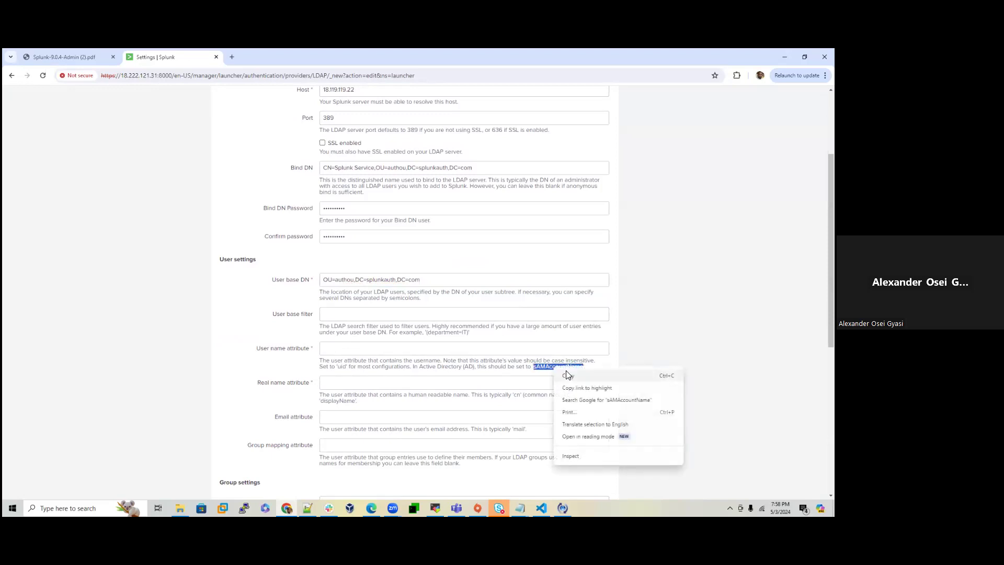
pyautogui.click(575, 384)
pyautogui.click(367, 343)
pyautogui.rightClick(368, 344)
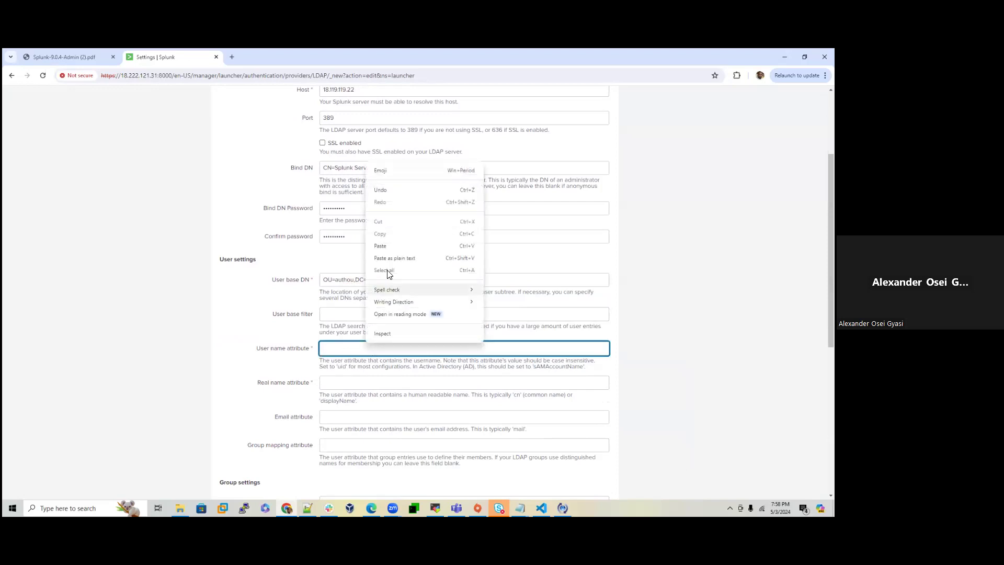
pyautogui.click(380, 247)
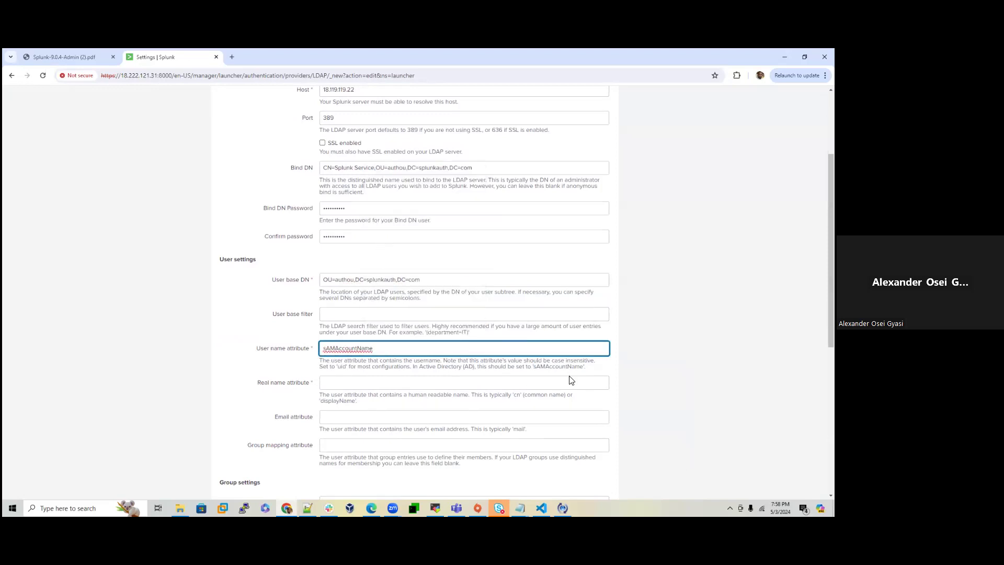
# Step: Set the Real name attribute to cn
pyautogui.scroll(-1, 366, 395)
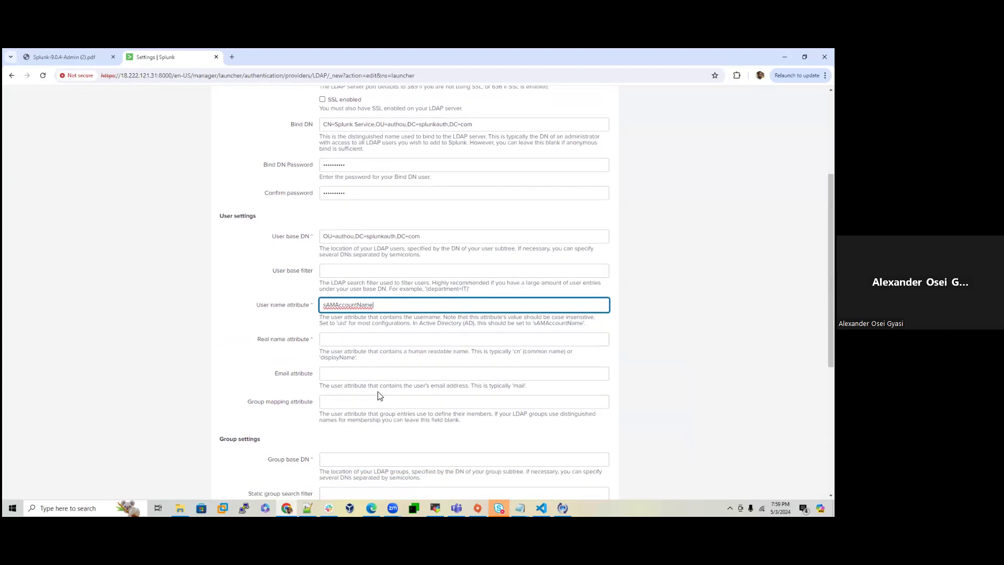
pyautogui.doubleClick(517, 352)
pyautogui.rightClick(517, 351)
pyautogui.click(528, 361)
pyautogui.click(346, 339)
pyautogui.rightClick(346, 338)
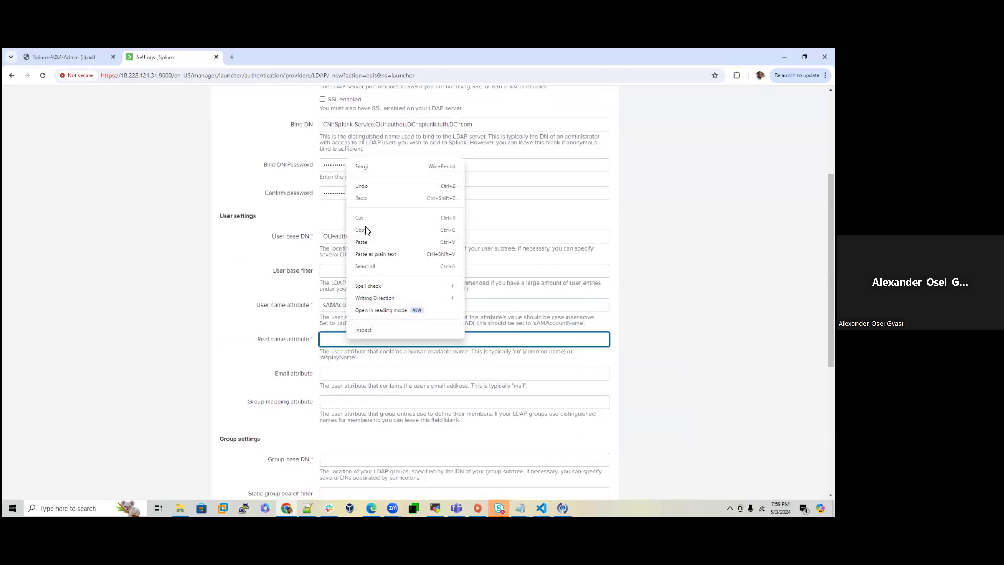
pyautogui.click(363, 242)
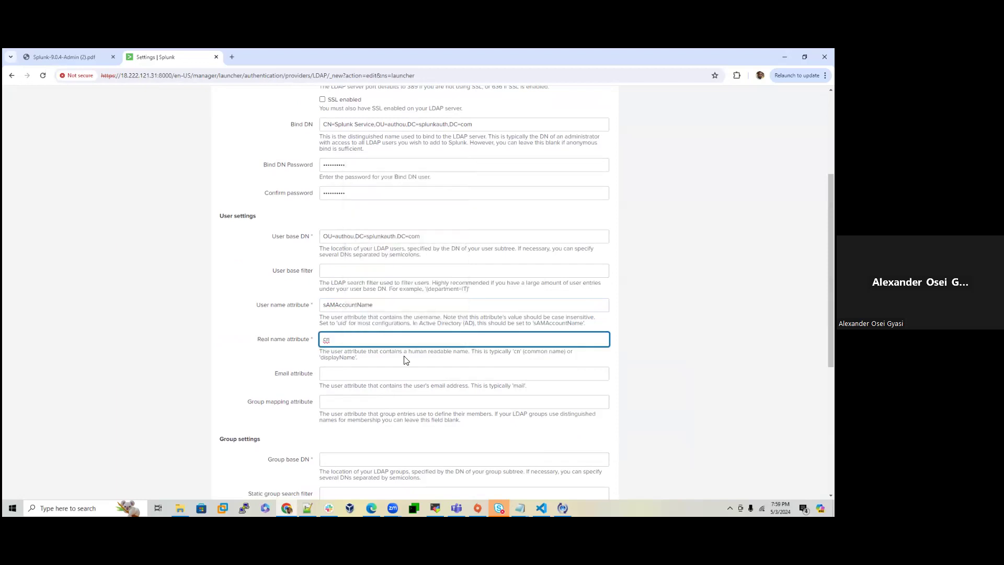
pyautogui.scroll(-3, 291, 381)
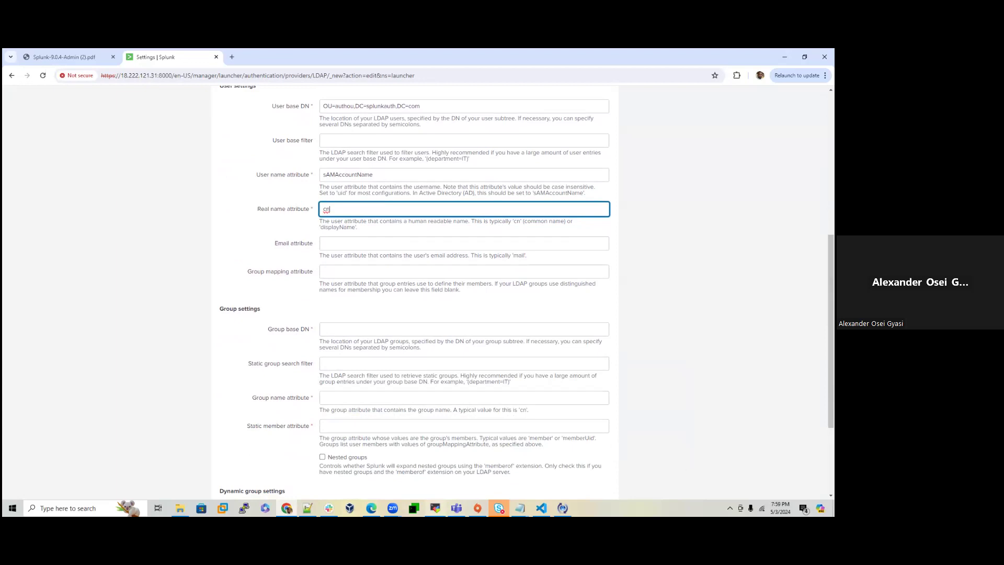
pyautogui.click(435, 508)
# Step: Copy the PowerUsers group's distinguishedName, CN=PowerUsers,OU=authou,DC=splunkauth,DC=com, from its properties
pyautogui.click(411, 250)
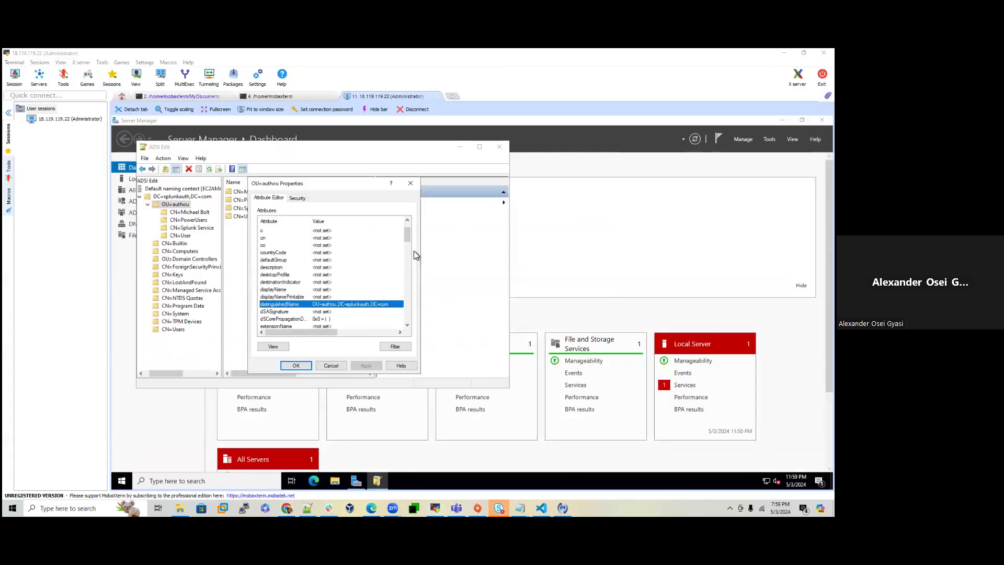
pyautogui.click(412, 182)
pyautogui.click(259, 208)
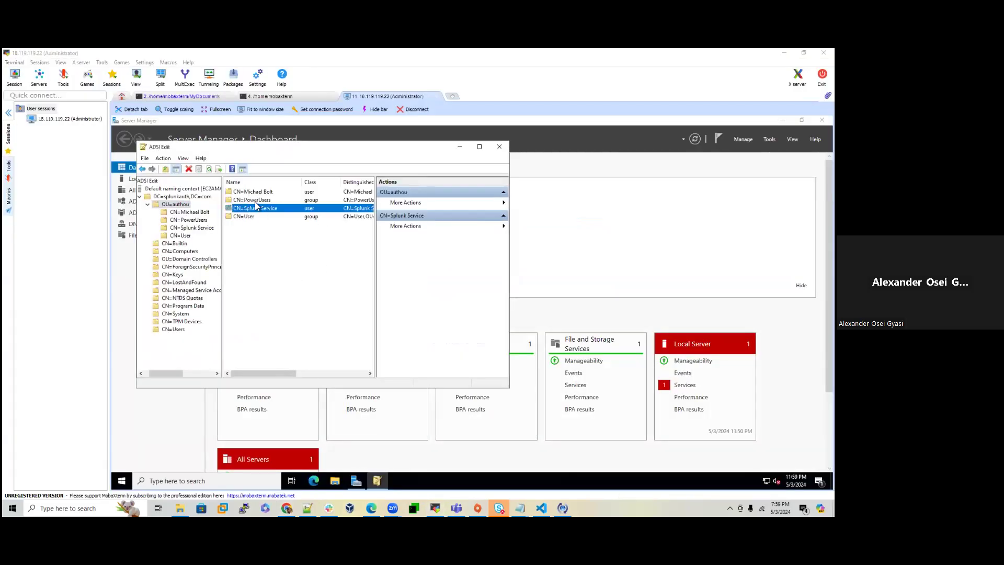
pyautogui.doubleClick(252, 199)
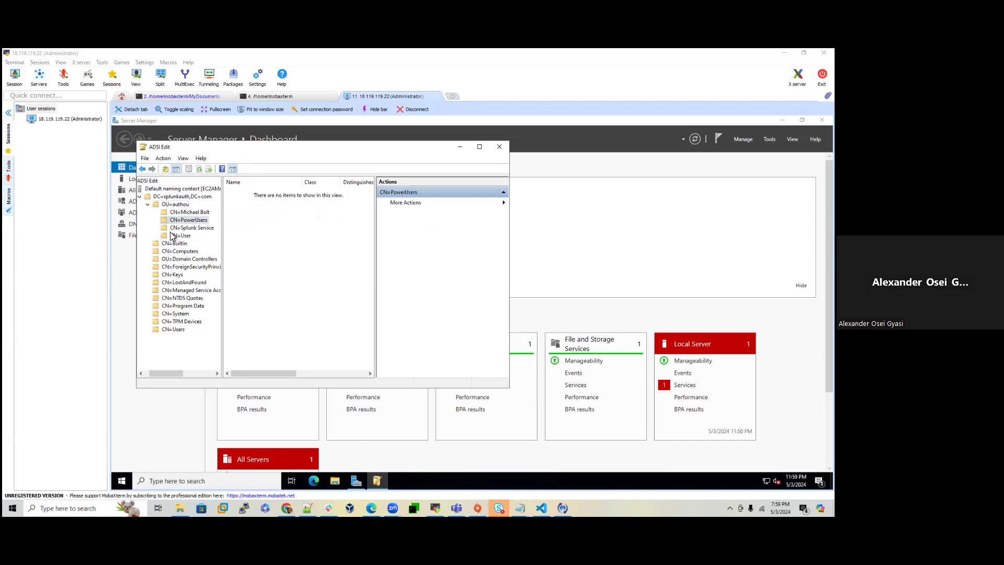
pyautogui.rightClick(193, 220)
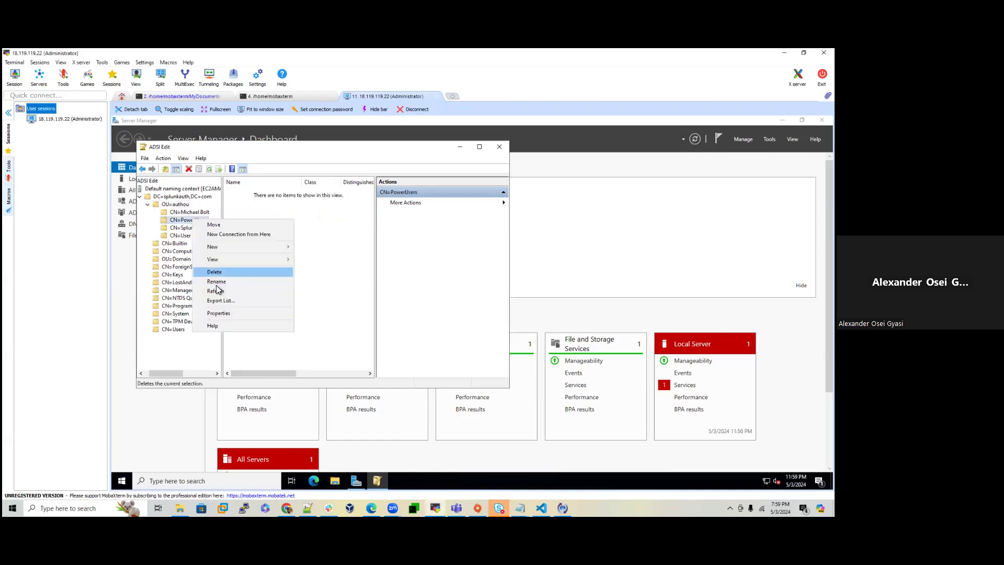
pyautogui.click(219, 313)
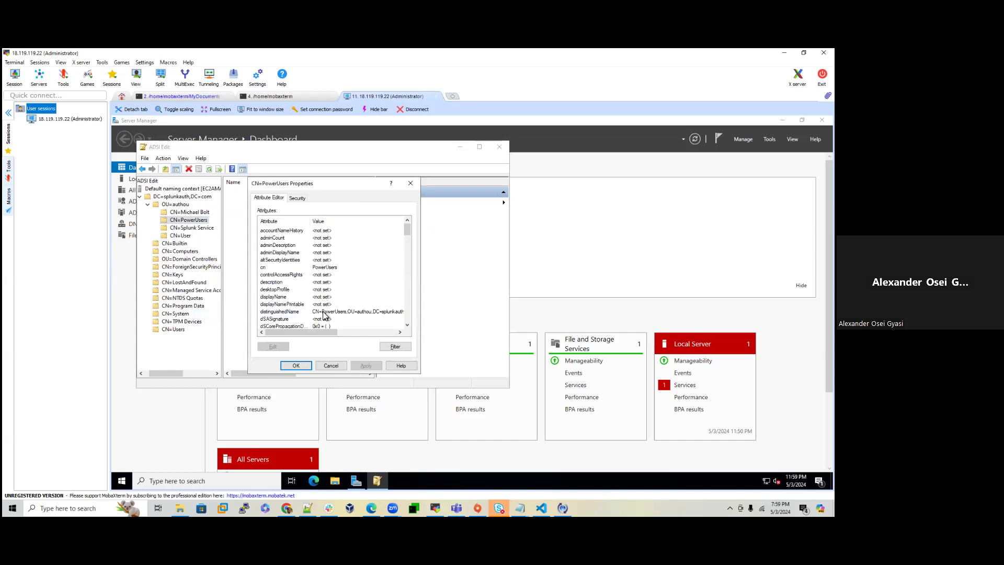
pyautogui.doubleClick(324, 312)
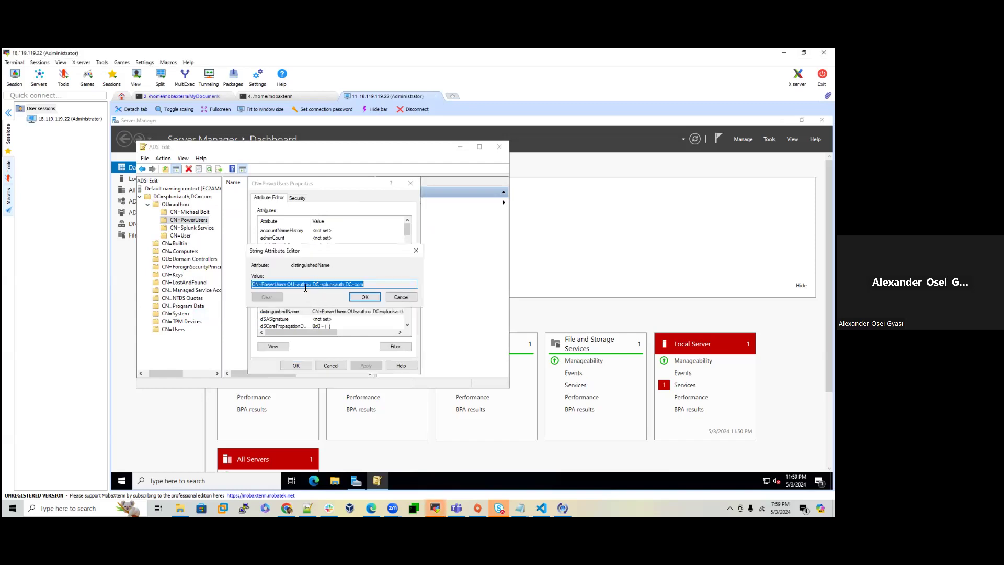
pyautogui.rightClick(305, 288)
pyautogui.click(324, 312)
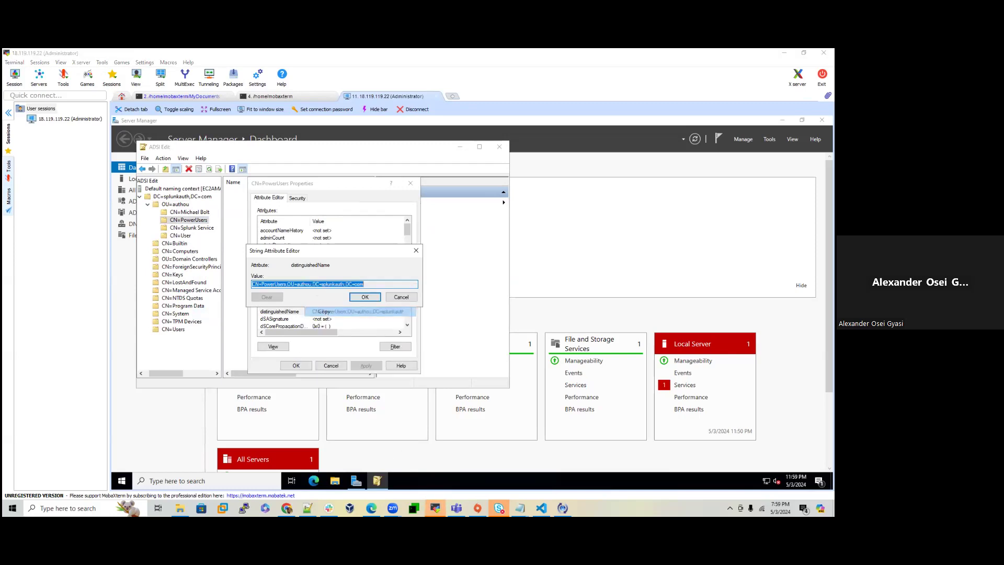
pyautogui.click(286, 507)
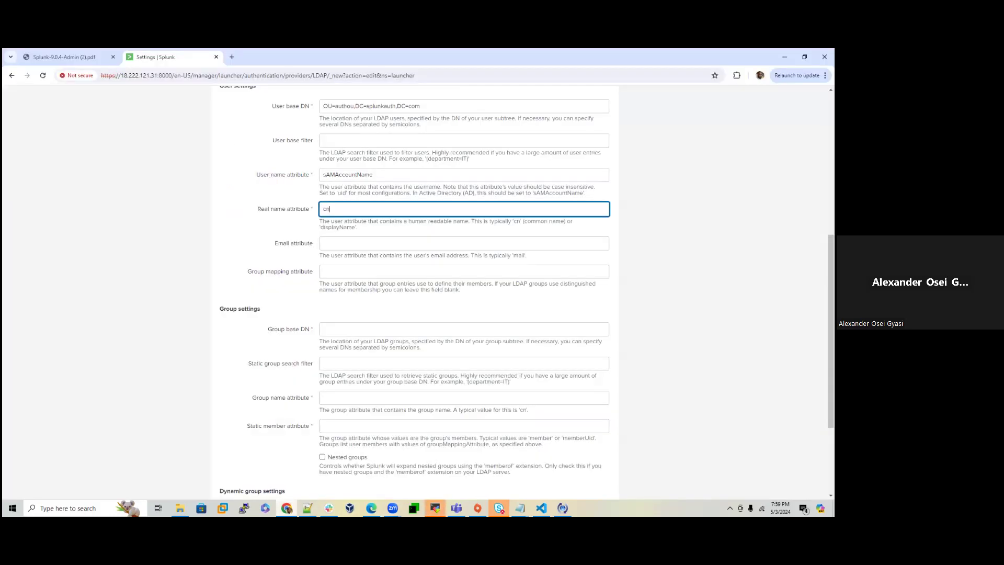
# Step: Set Group base DN to CN=PowerUsers,OU=authou,DC=splunkauth,DC=com and group name attribute cn
pyautogui.rightClick(330, 332)
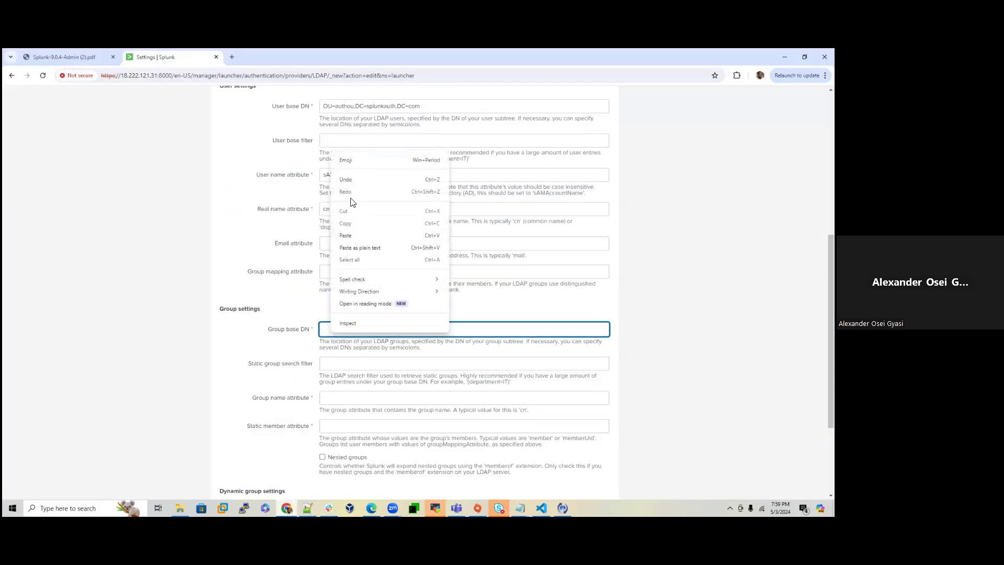
pyautogui.click(348, 235)
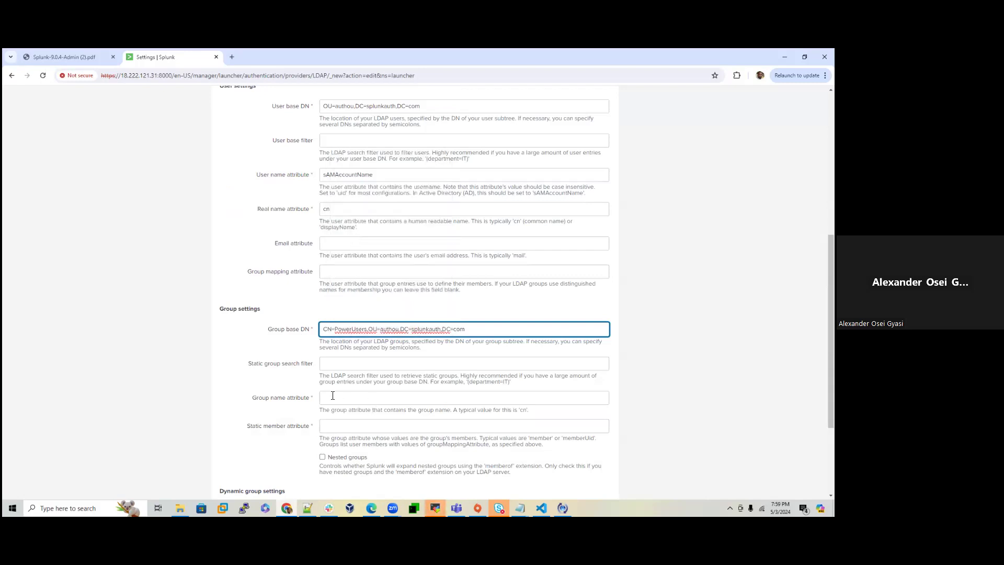
pyautogui.scroll(-1, 345, 374)
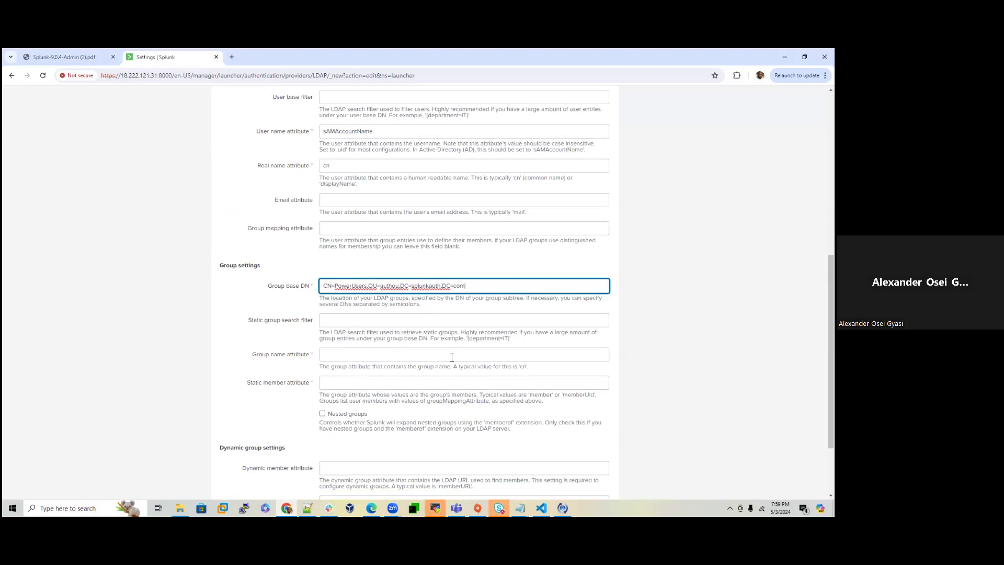
pyautogui.click(419, 356)
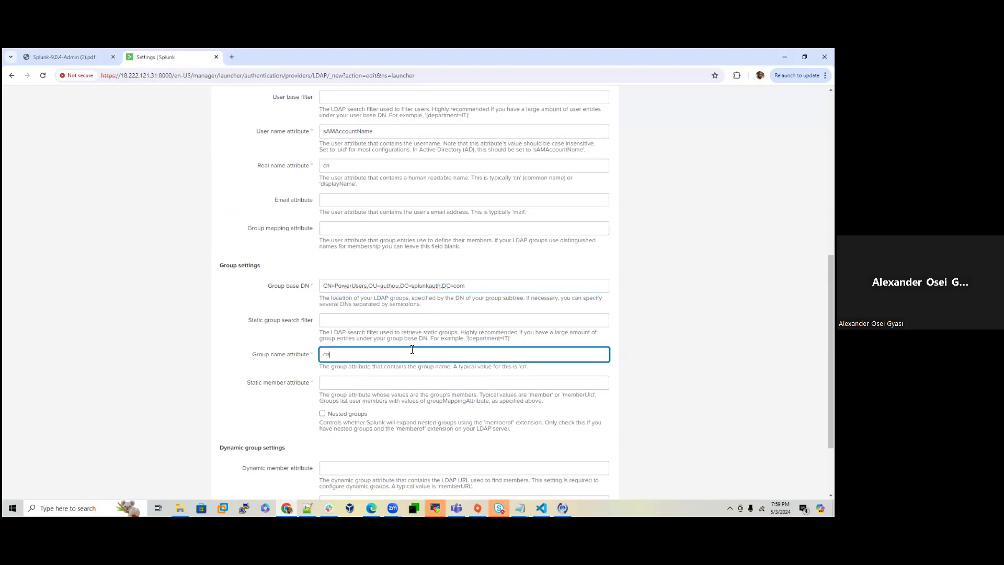
pyautogui.scroll(-1, 376, 349)
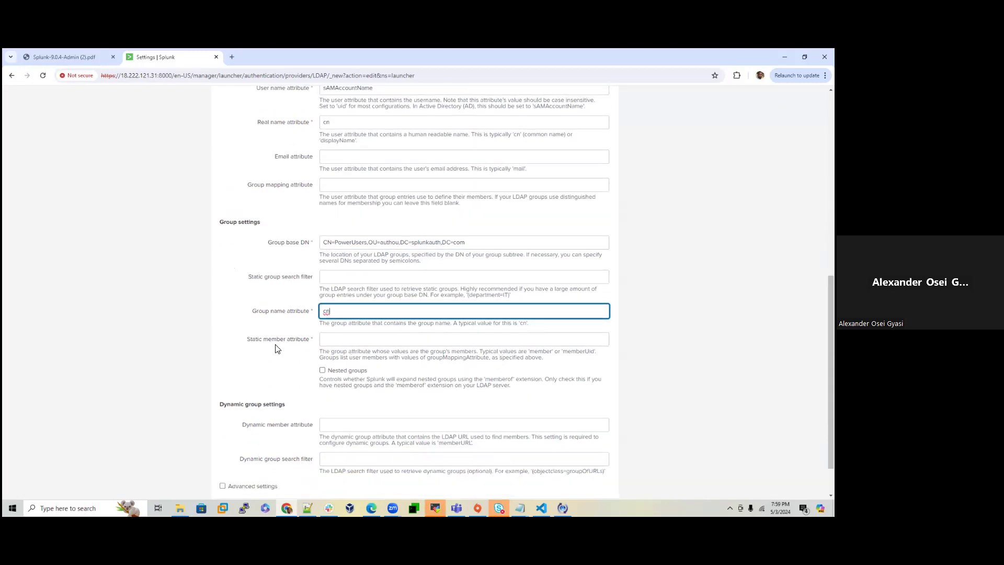
# Step: Set the Static member attribute to member and save the LDAP strategy
pyautogui.doubleClick(541, 352)
pyautogui.rightClick(541, 352)
pyautogui.click(555, 361)
pyautogui.rightClick(437, 347)
pyautogui.rightClick(404, 337)
pyautogui.click(418, 239)
pyautogui.scroll(-1, 373, 402)
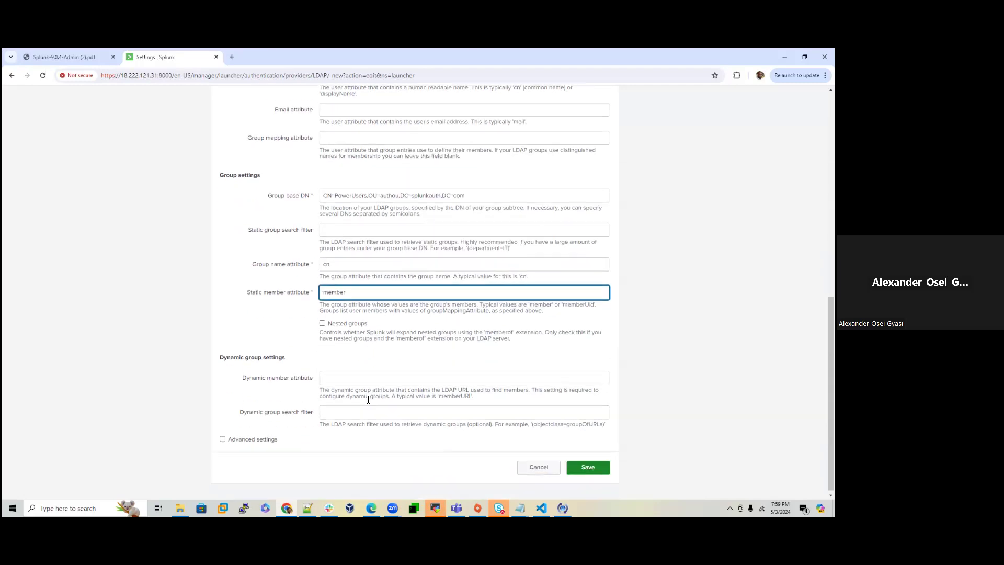
pyautogui.click(589, 465)
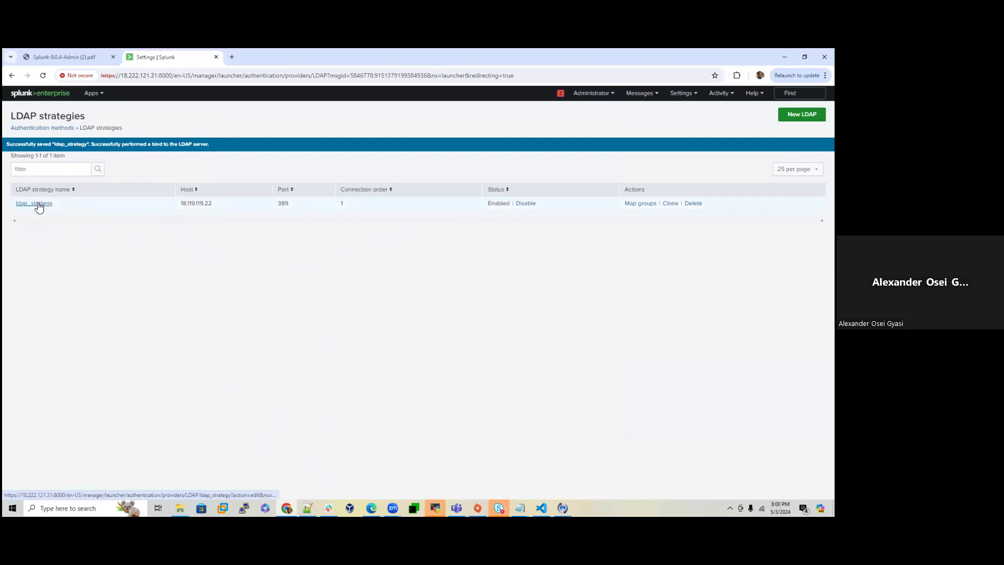
# Step: Add the power role to ldap_strategy's PowerUsers group and save the mapping
pyautogui.click(635, 206)
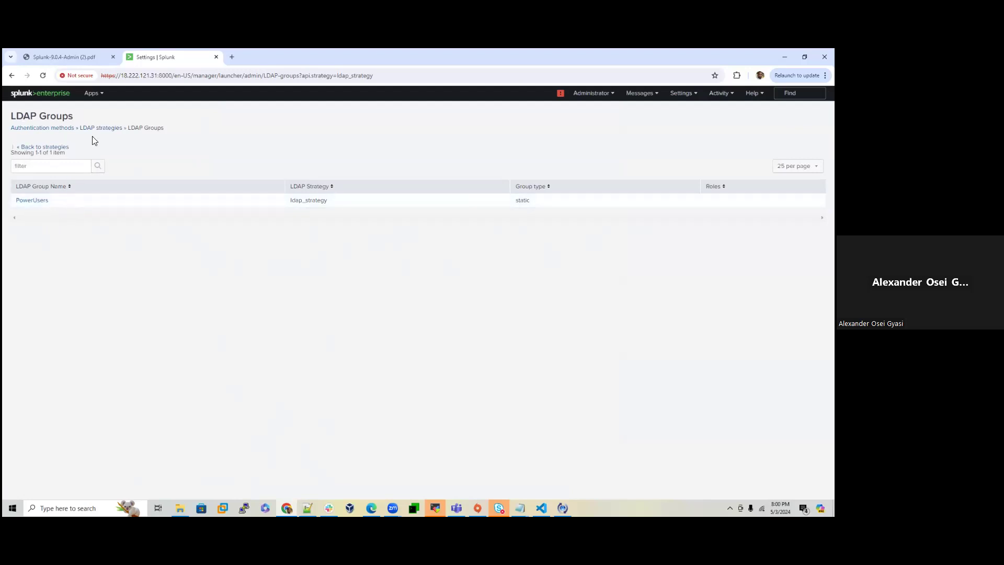
pyautogui.click(105, 128)
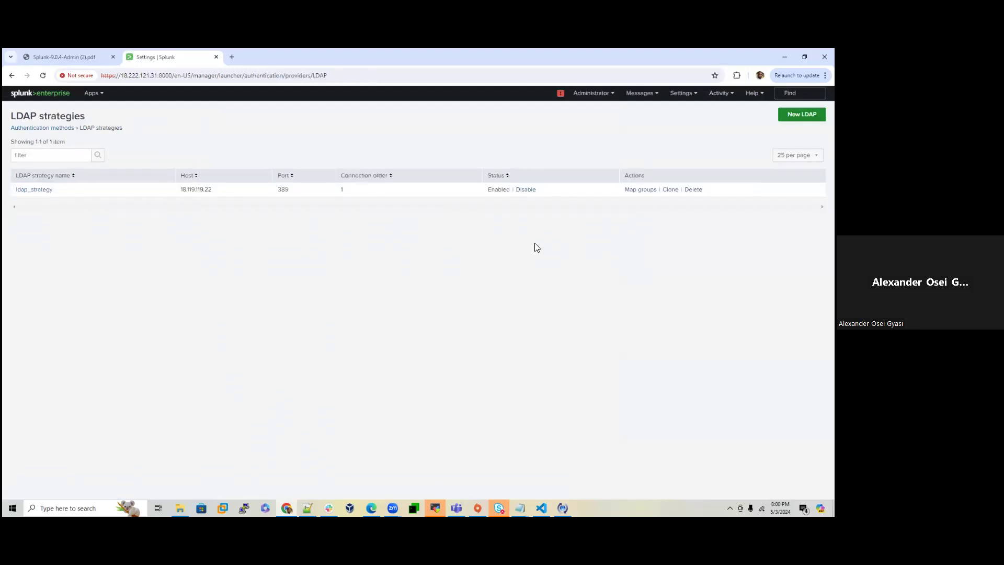
pyautogui.click(640, 190)
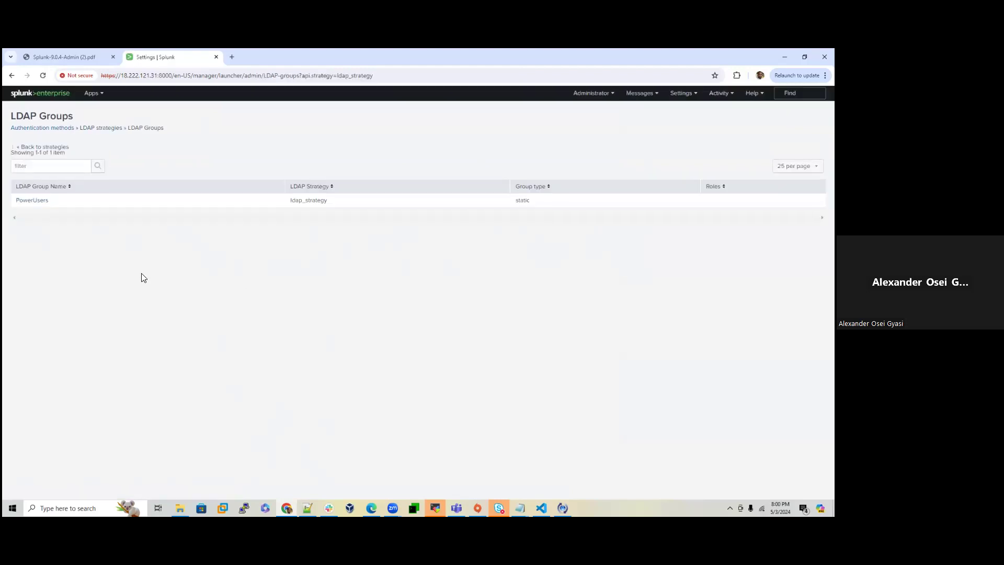
pyautogui.click(33, 202)
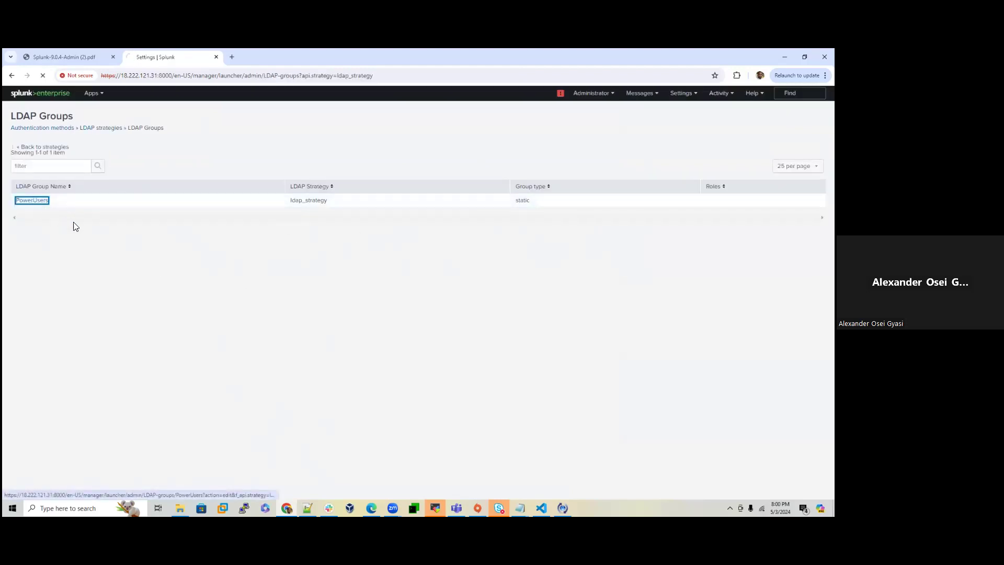
pyautogui.moveTo(328, 279); pyautogui.dragTo(492, 282)
pyautogui.click(446, 288)
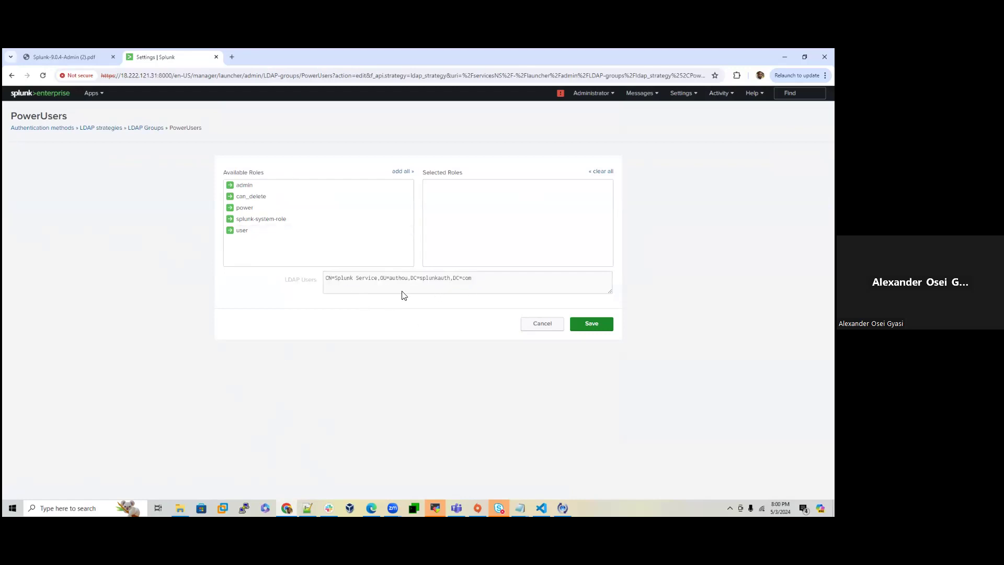
pyautogui.click(245, 207)
pyautogui.click(588, 326)
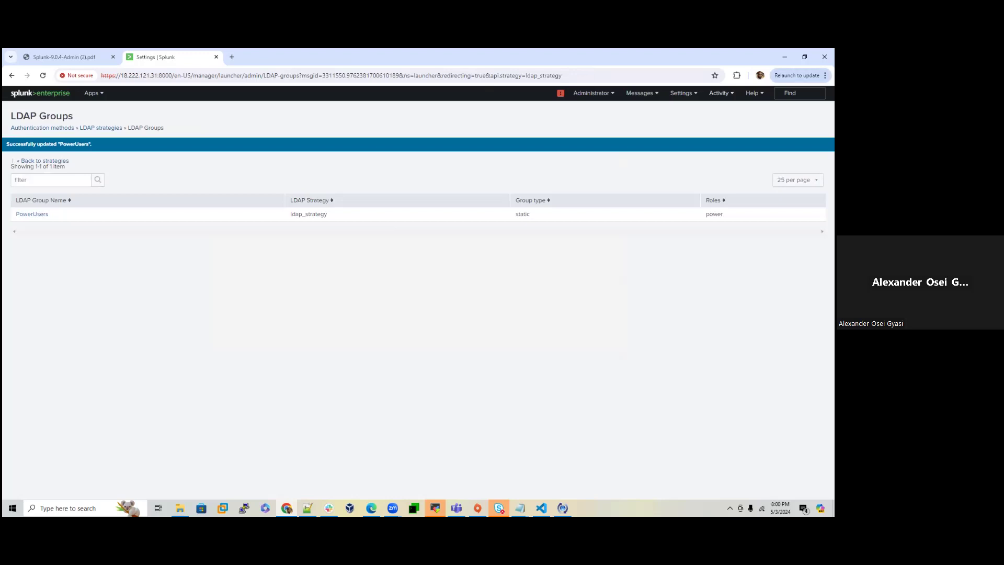
pyautogui.click(824, 76)
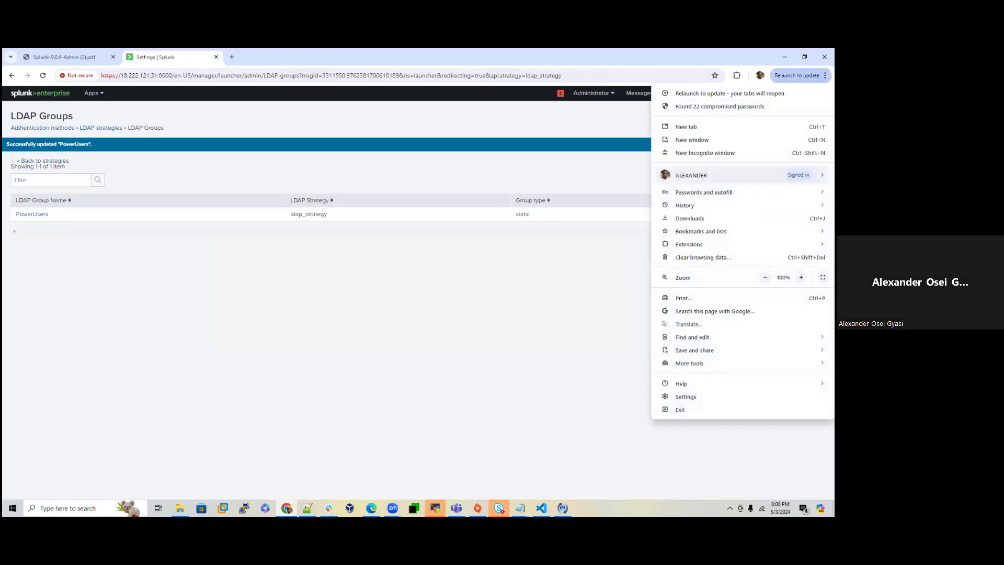
# Step: Open a new Incognito window, select the ubuntu EC2 instance, then return to LDAP Groups
pyautogui.click(705, 152)
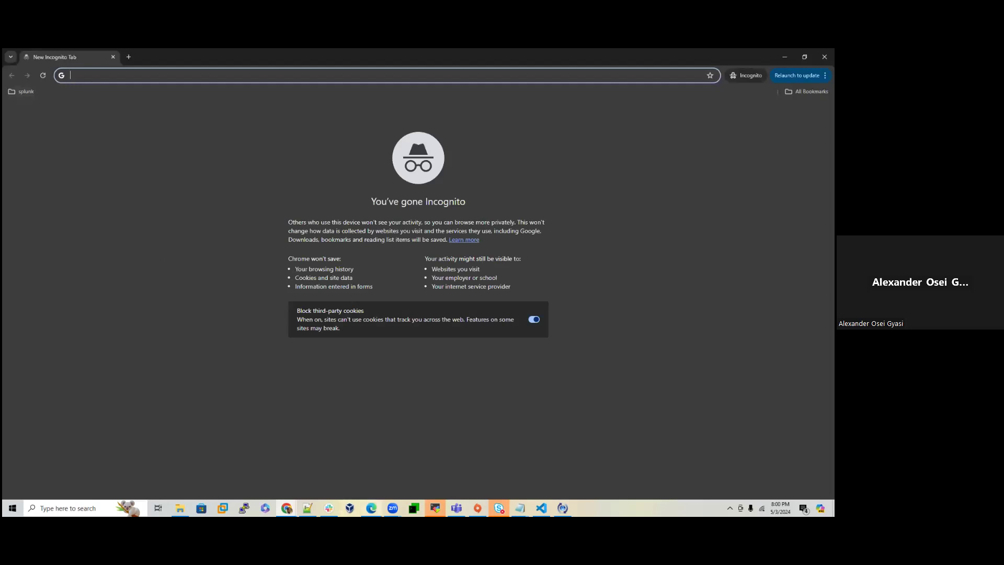
pyautogui.click(372, 508)
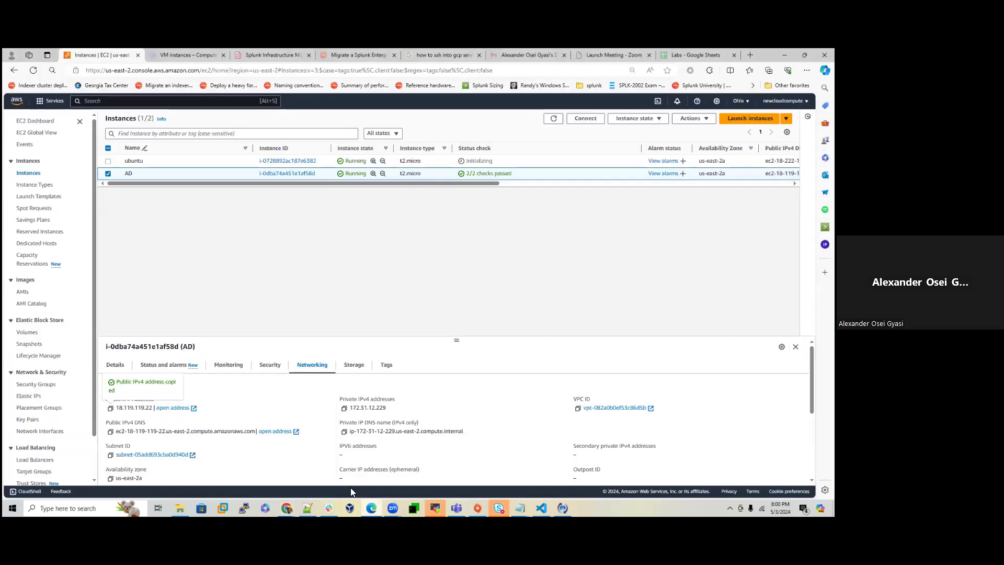
pyautogui.click(108, 173)
pyautogui.click(108, 161)
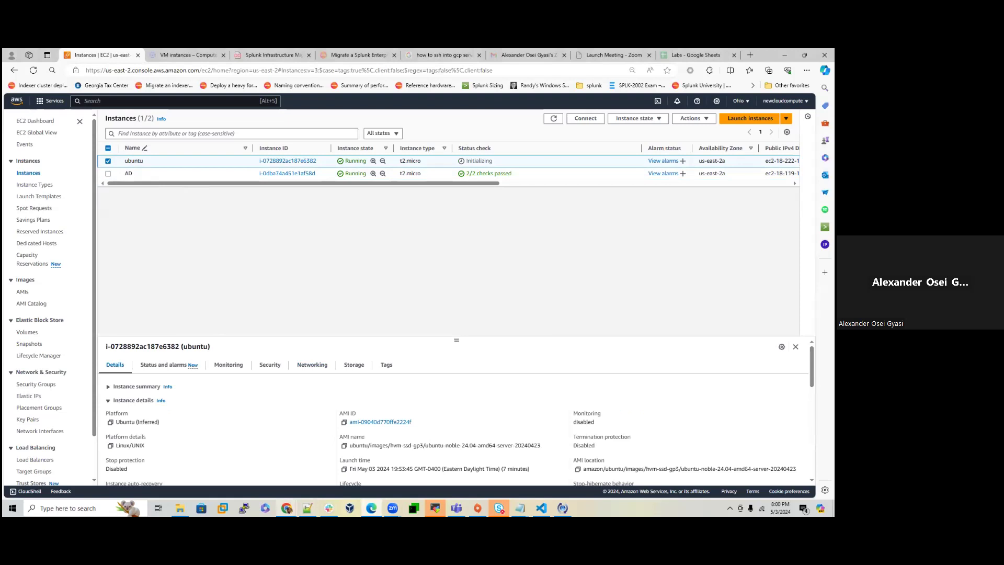
pyautogui.click(287, 508)
pyautogui.click(268, 488)
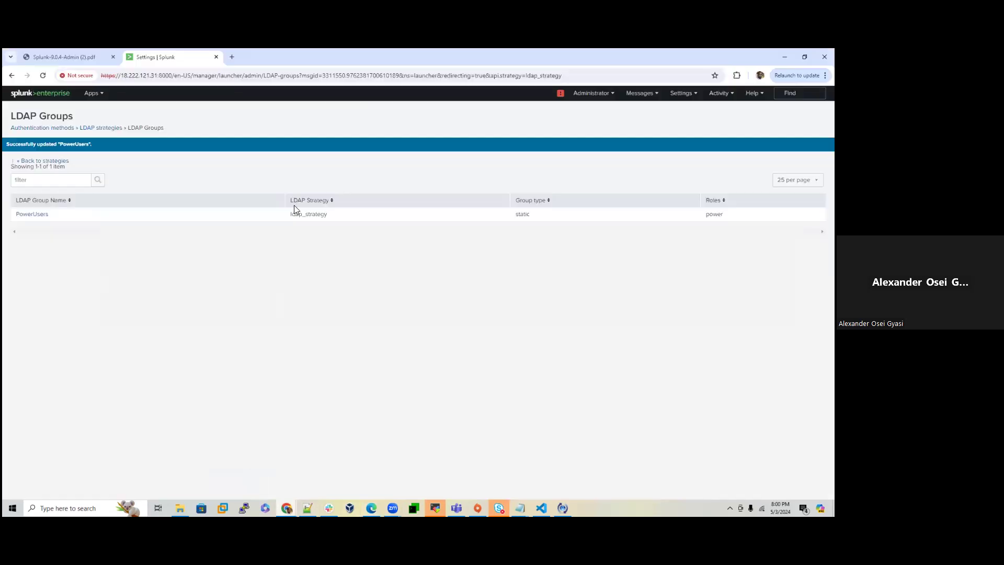
# Step: Copy the Splunk server's base URL from the address bar
pyautogui.moveTo(172, 75); pyautogui.dragTo(104, 77)
pyautogui.rightClick(107, 78)
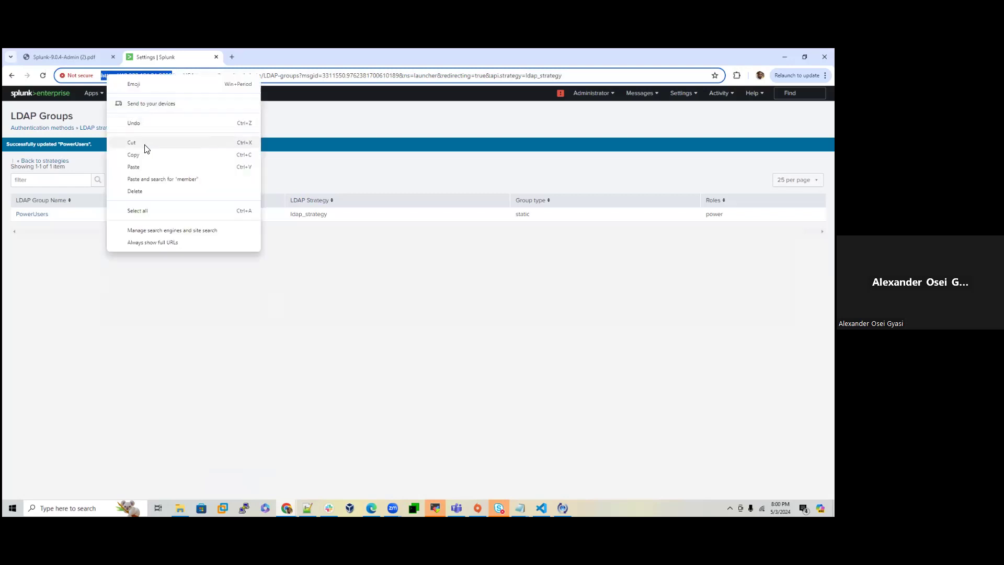
pyautogui.click(146, 156)
# Step: Load the Splunk login page in the Incognito window and enter the AD user's sign-in credentials
pyautogui.moveTo(286, 507)
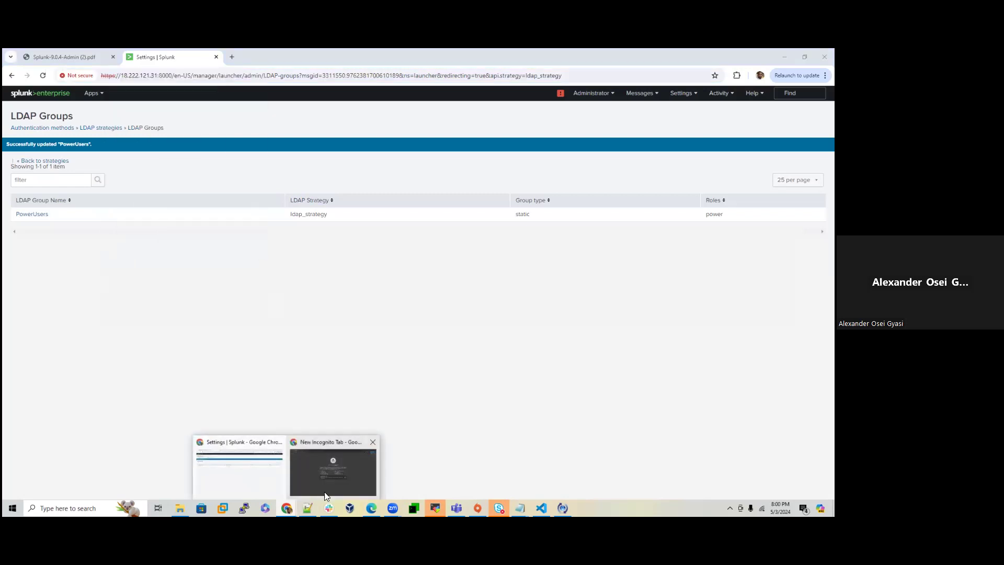
pyautogui.click(324, 491)
pyautogui.rightClick(214, 75)
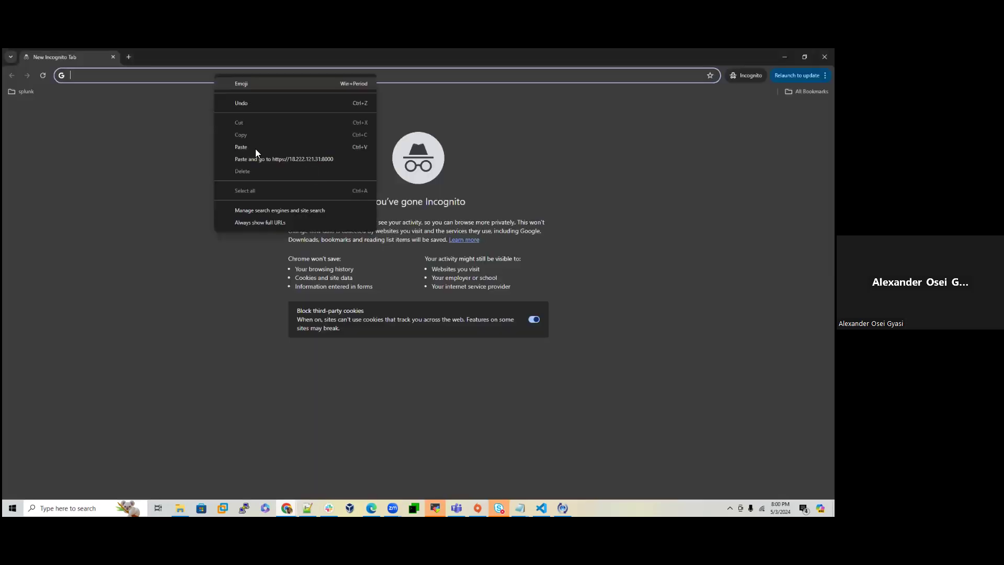
pyautogui.click(255, 148)
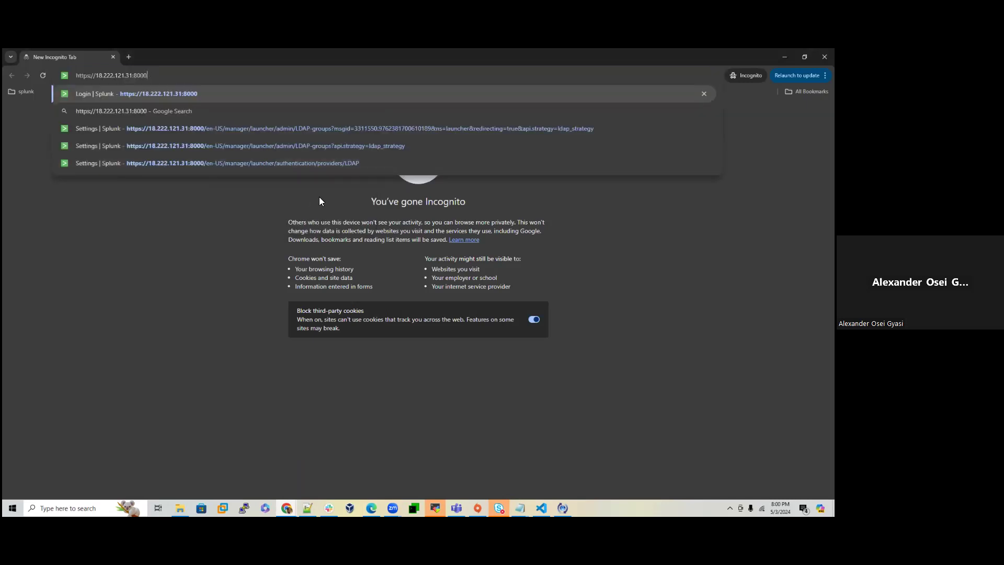
pyautogui.press('Return')
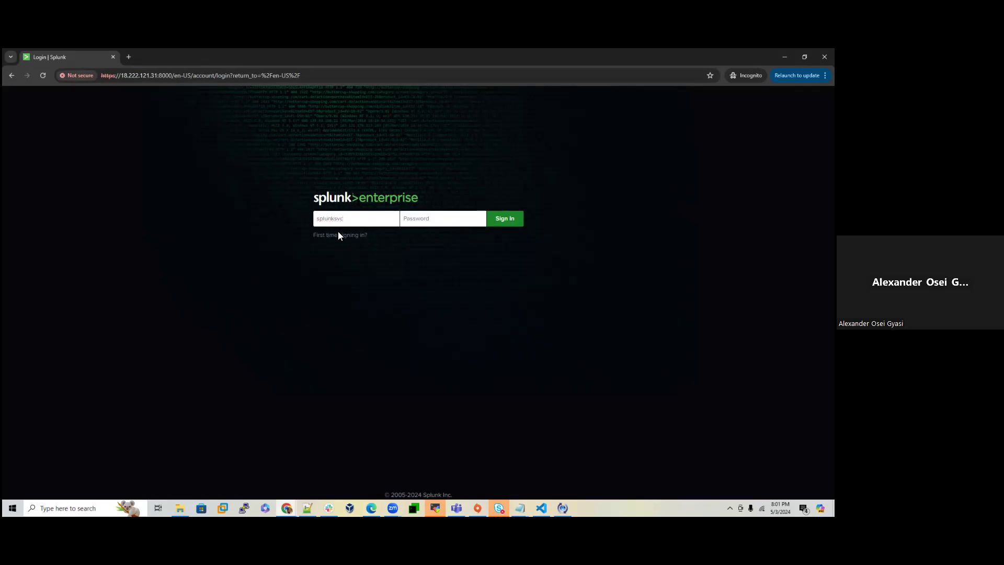
pyautogui.write('aaaa')
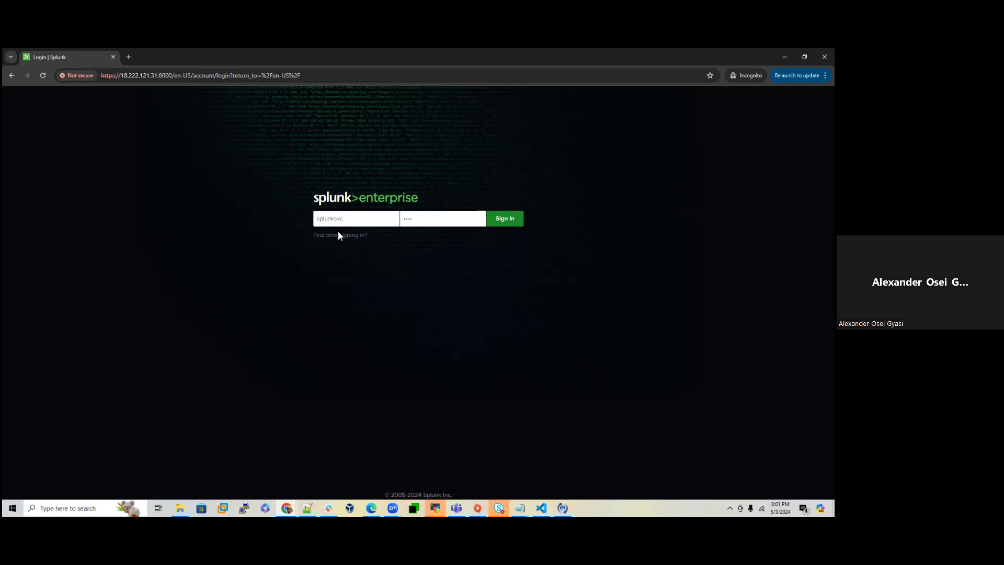
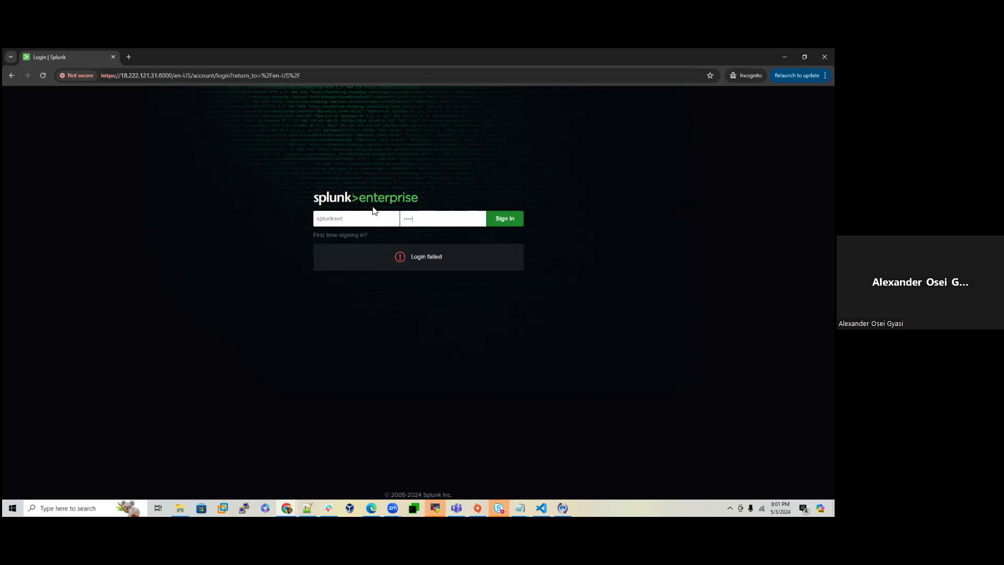
# Step: Clear the Password field on the Splunk login page and re-enter the AD user's password
pyautogui.press('BackSpace')
pyautogui.press('BackSpace')
pyautogui.press('BackSpace')
pyautogui.write('*')
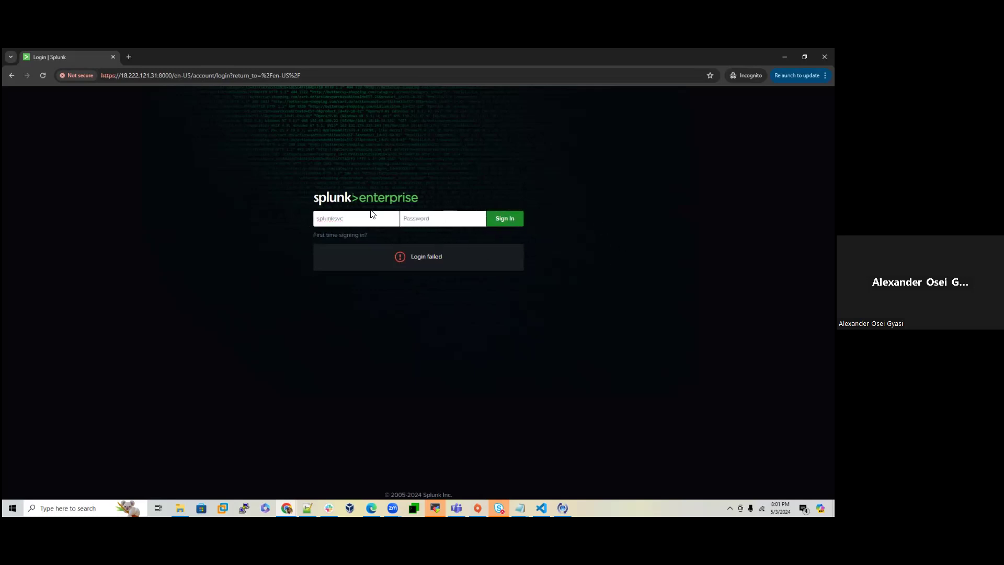
# Step: Retype the service account password and sign in, reaching the Splunk Home launcher
pyautogui.write('•')
pyautogui.press('BackSpace')
pyautogui.press('BackSpace')
pyautogui.press('BackSpace')
pyautogui.press('BackSpace')
pyautogui.press('BackSpace')
pyautogui.write('p')
pyautogui.press('Return')
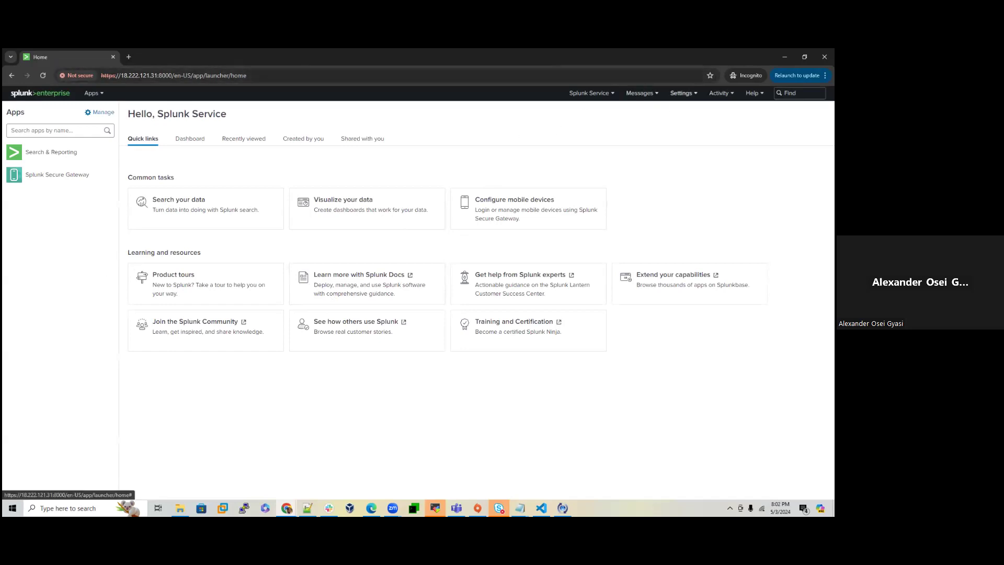
# Step: Switch to the 'Settings | Splunk' browser window showing the ldap_strategy LDAP Groups page
pyautogui.click(681, 93)
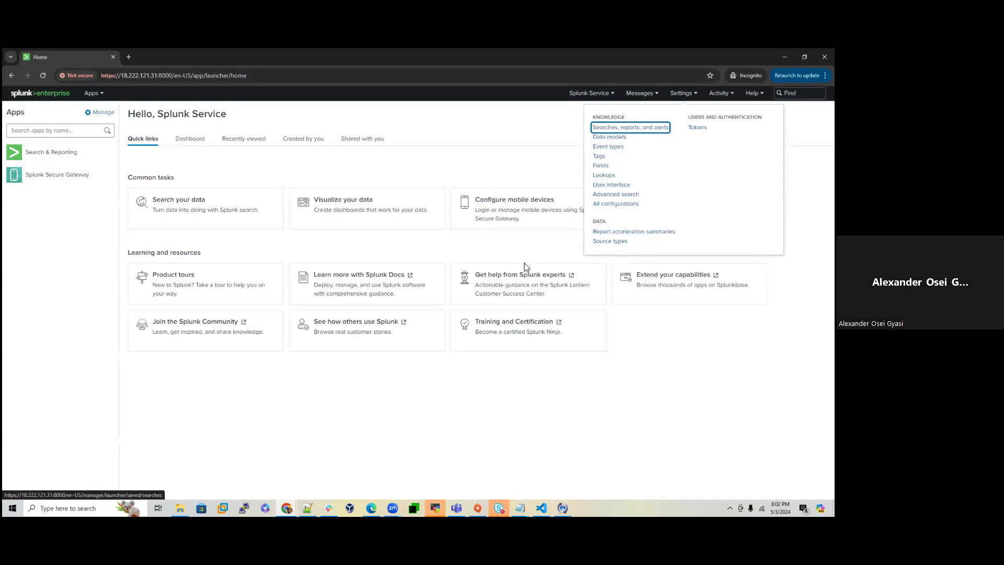
pyautogui.click(287, 508)
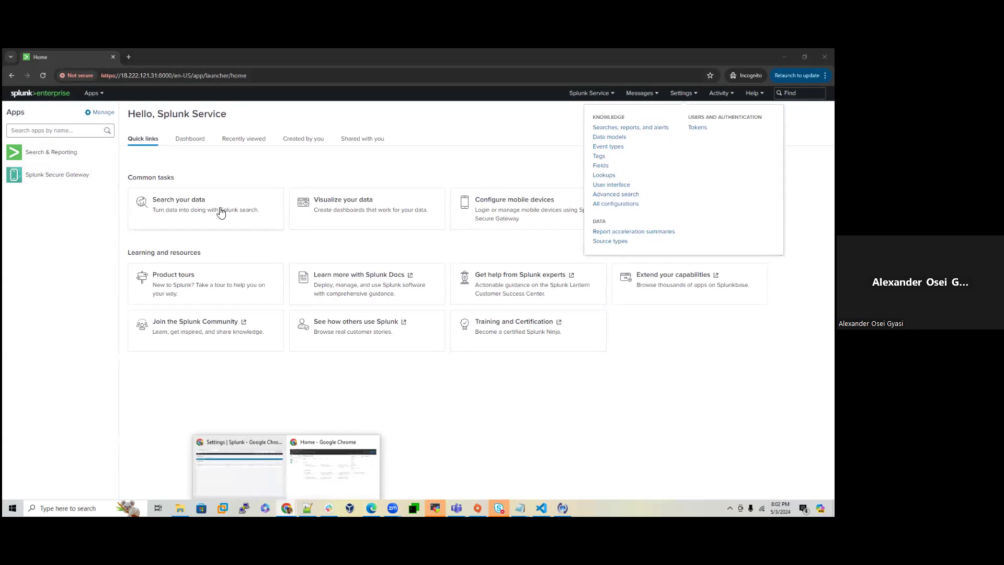
pyautogui.click(251, 472)
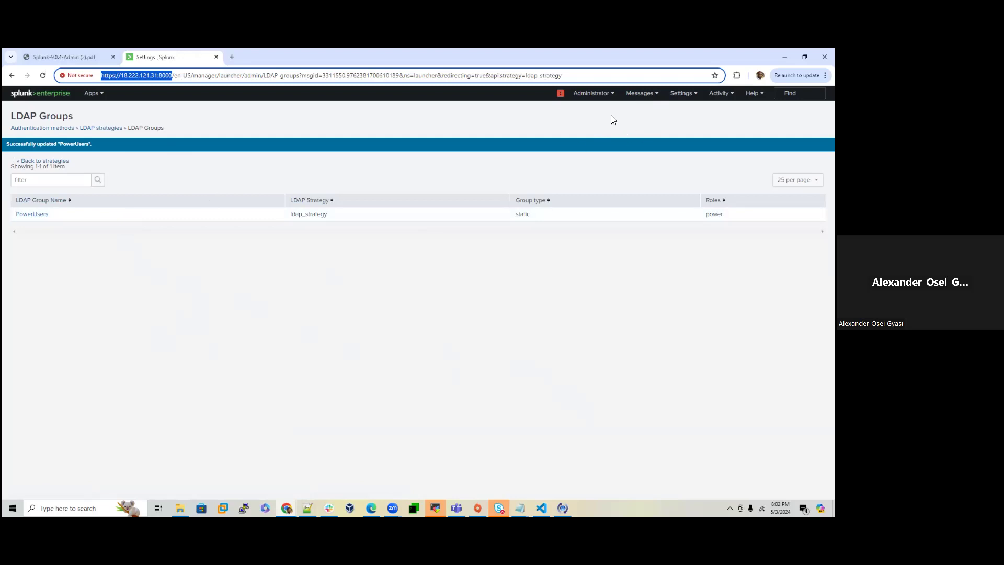
# Step: From Authentication methods > LDAP Settings, create a new LDAP strategy named Ldap_Admins
pyautogui.click(101, 128)
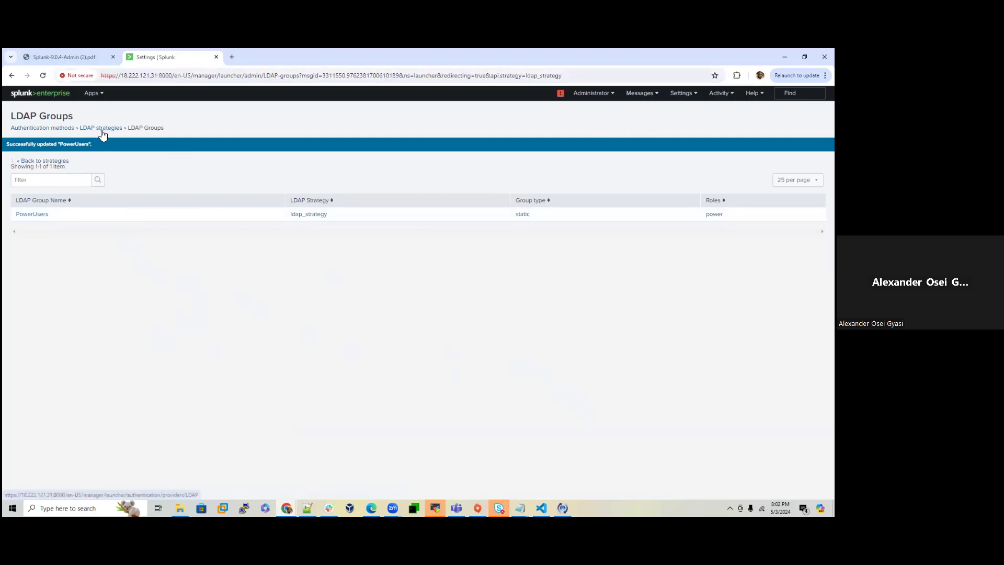
pyautogui.click(44, 129)
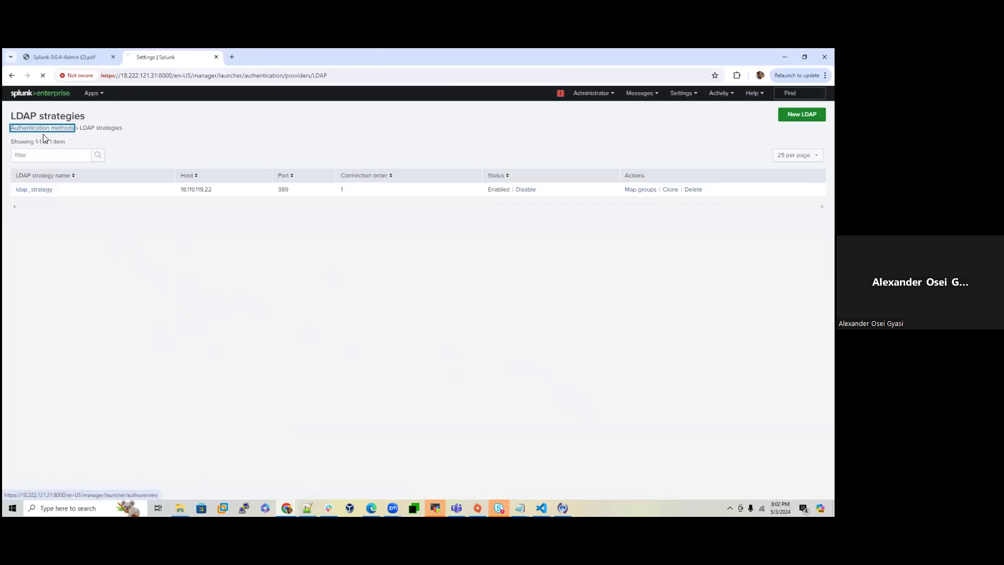
pyautogui.click(296, 226)
pyautogui.click(801, 114)
pyautogui.click(357, 177)
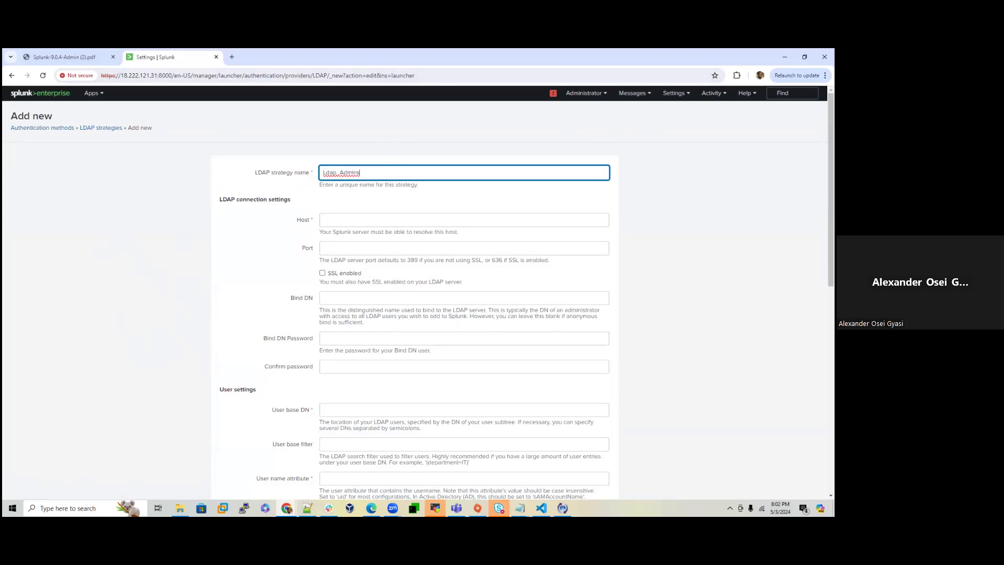
pyautogui.click(371, 508)
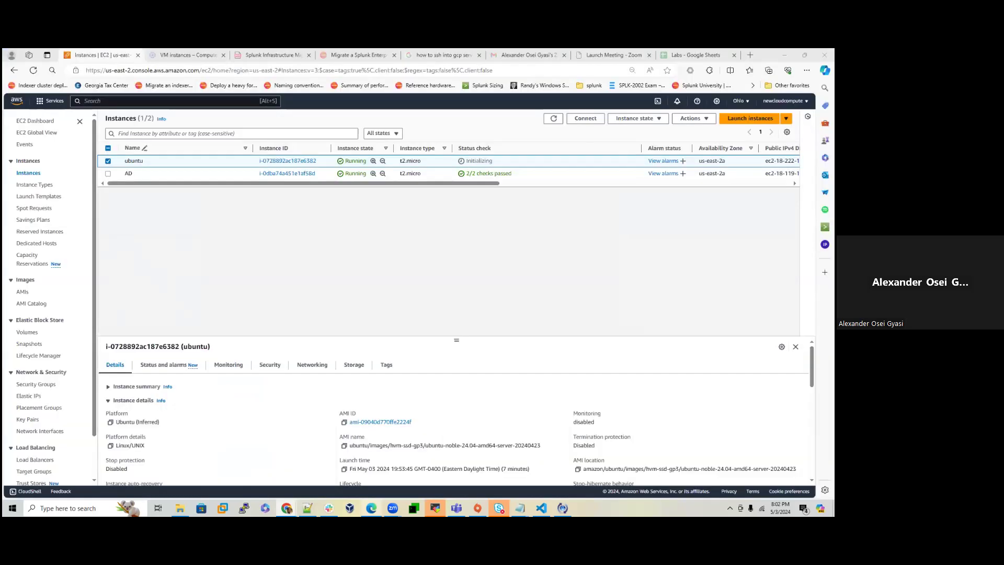
# Step: Copy the AD instance's public IPv4 address from its EC2 Networking details
pyautogui.click(106, 176)
pyautogui.click(107, 174)
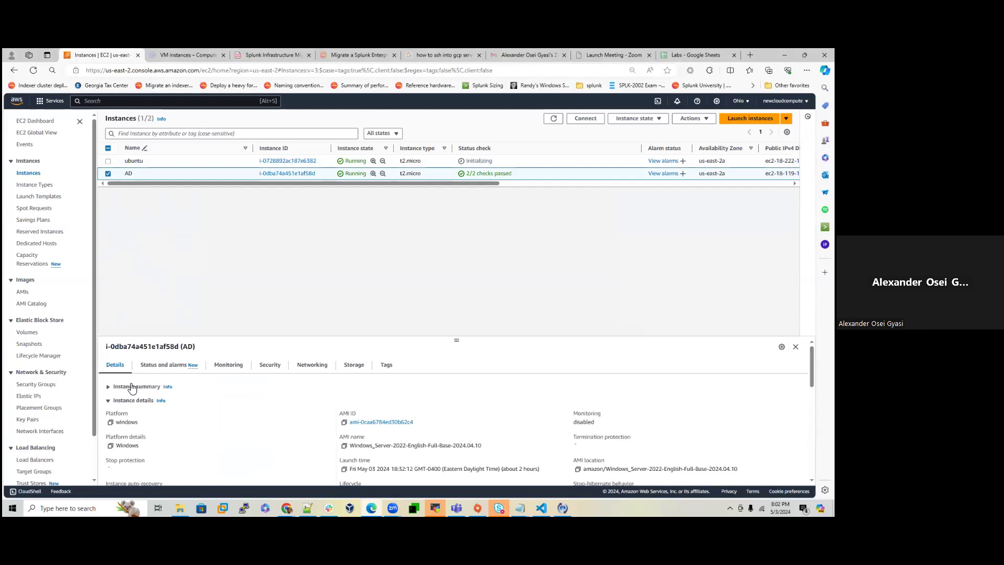
pyautogui.click(310, 365)
pyautogui.click(110, 408)
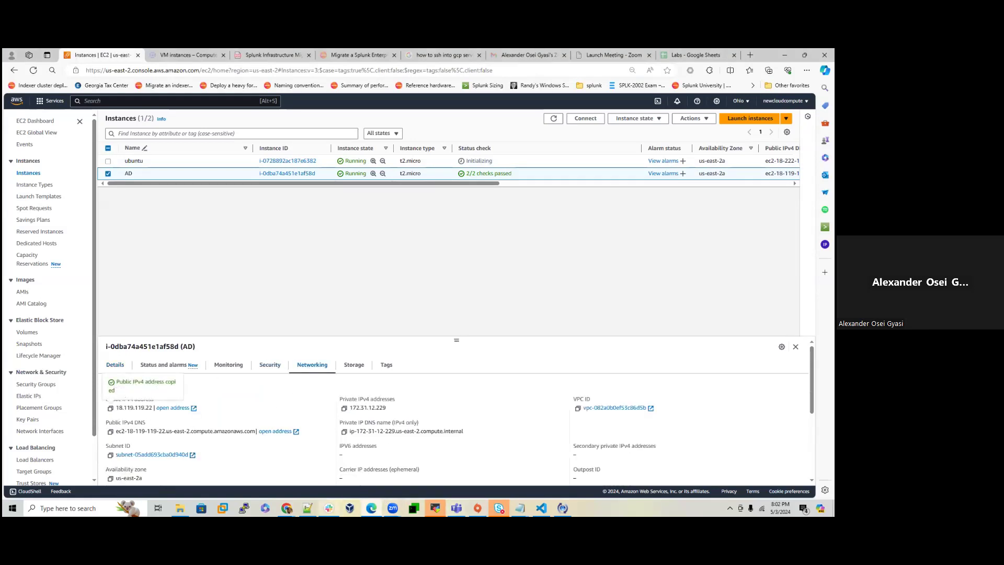
# Step: Fill the Splunk strategy's Host with 18.119.119.22 and Port with 389
pyautogui.moveTo(286, 508)
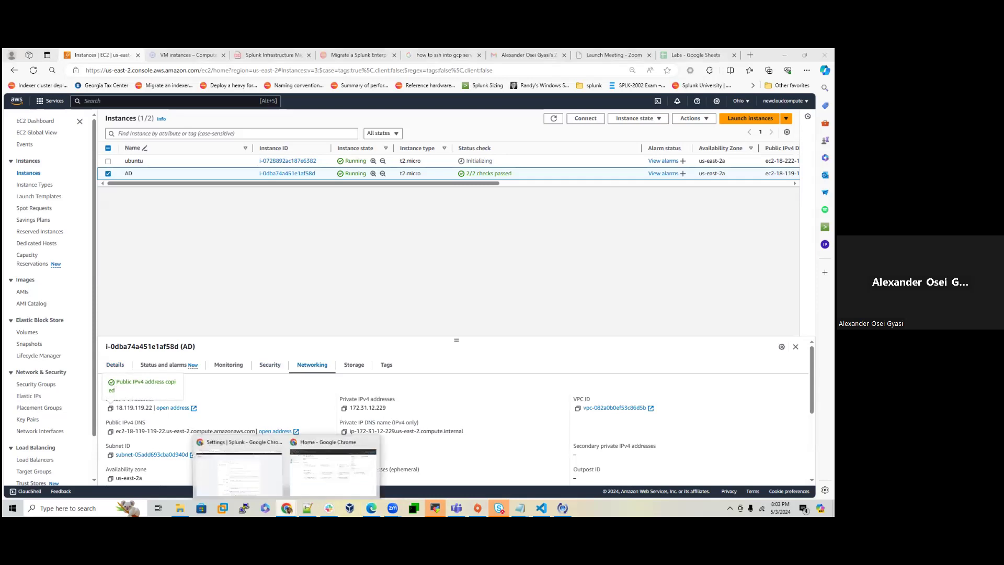
pyautogui.click(274, 469)
pyautogui.press('Tab')
pyautogui.hotkey('ctrl', 'v')
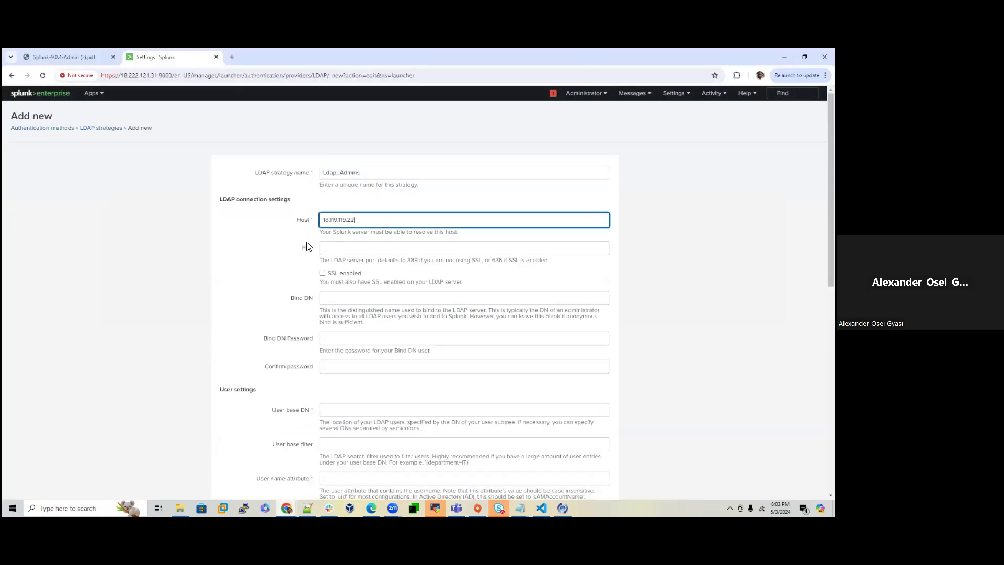
pyautogui.click(343, 251)
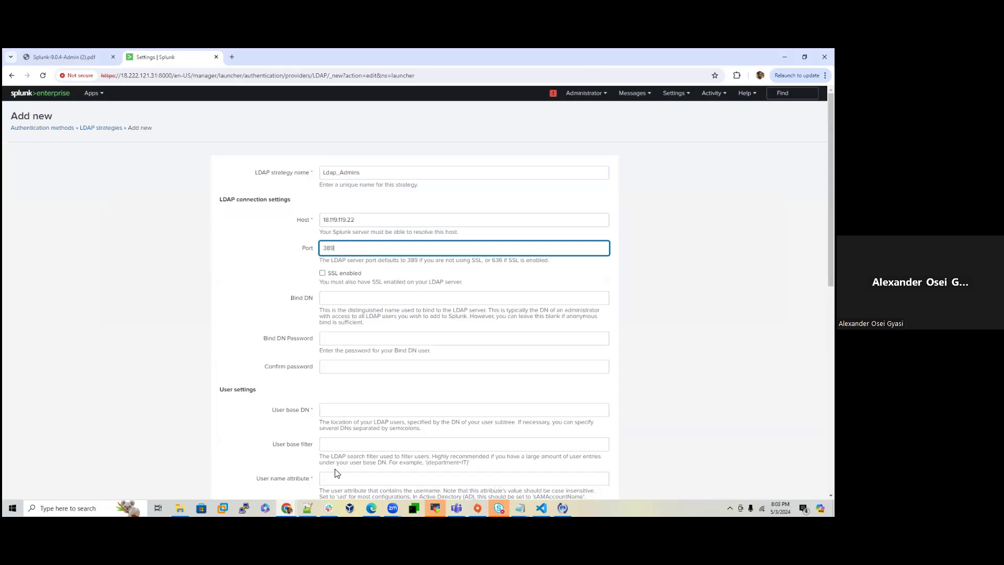
pyautogui.hotkey('alt', 'Tab')
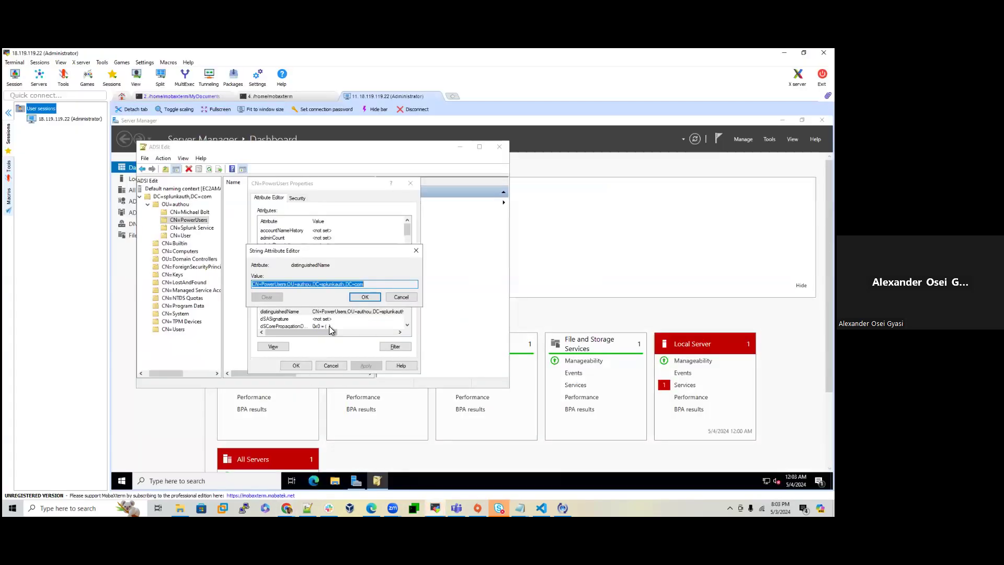
# Step: Close the PowerUsers dialogs in ADSI Edit and open the admin user's Properties
pyautogui.click(398, 297)
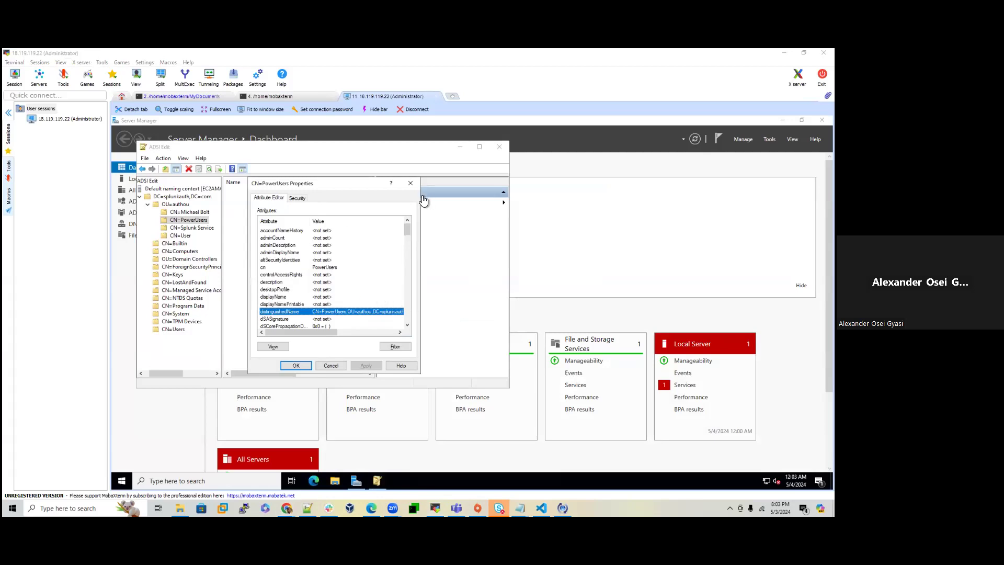
pyautogui.click(409, 185)
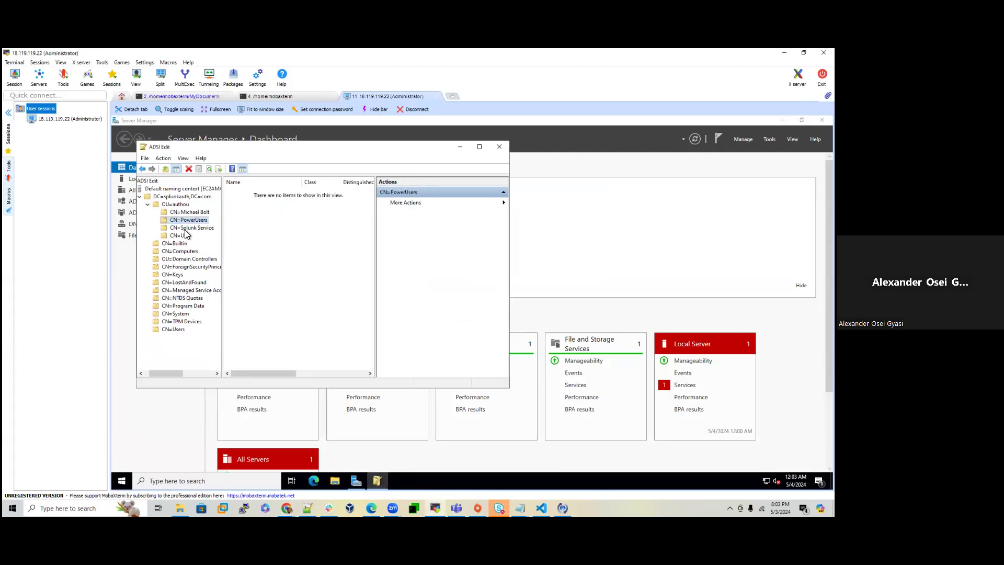
pyautogui.click(186, 212)
pyautogui.rightClick(185, 213)
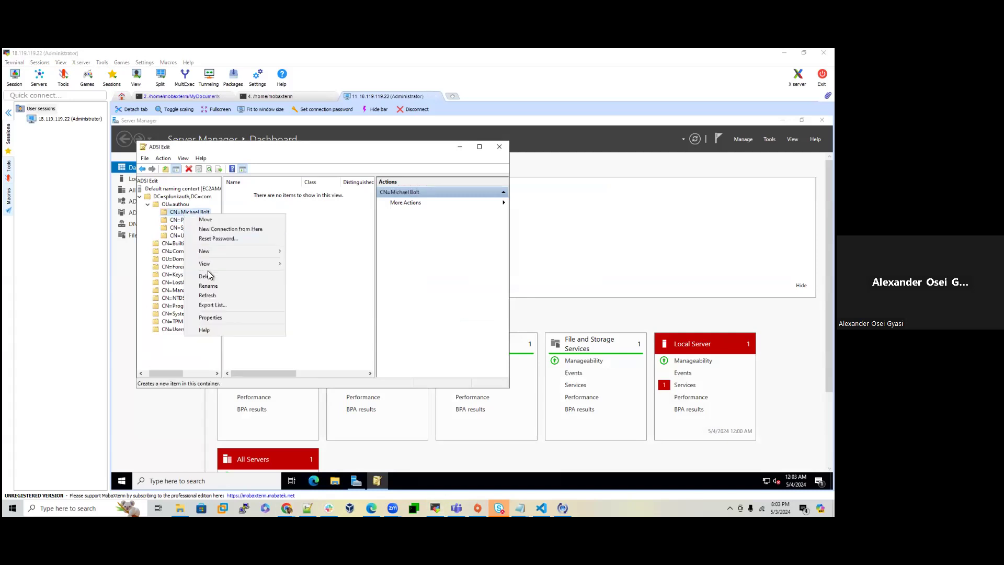
pyautogui.click(212, 318)
# Step: Open the admin user's distinguishedName value in the String Attribute Editor to copy it
pyautogui.scroll(-10, 320, 331)
pyautogui.click(328, 238)
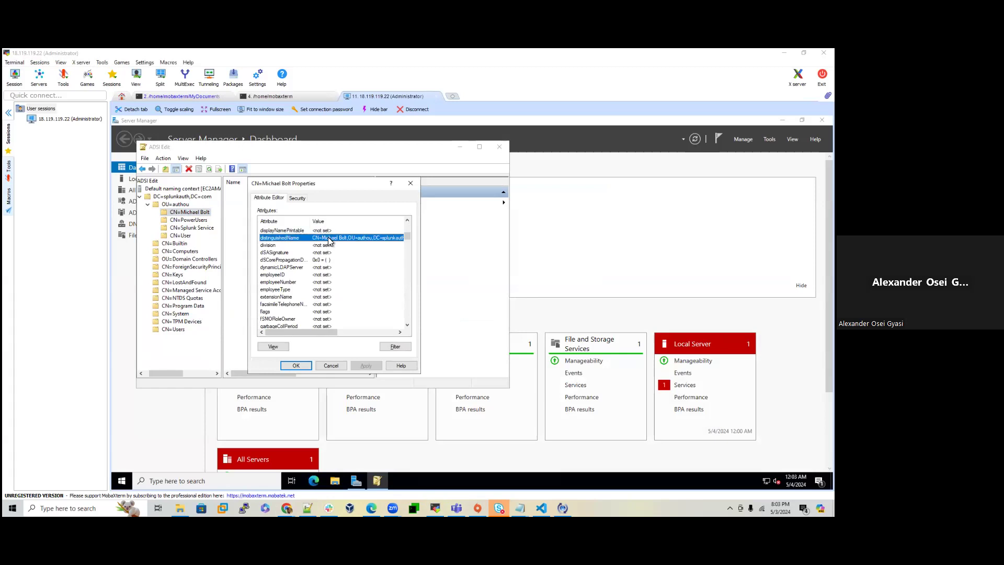
pyautogui.doubleClick(328, 238)
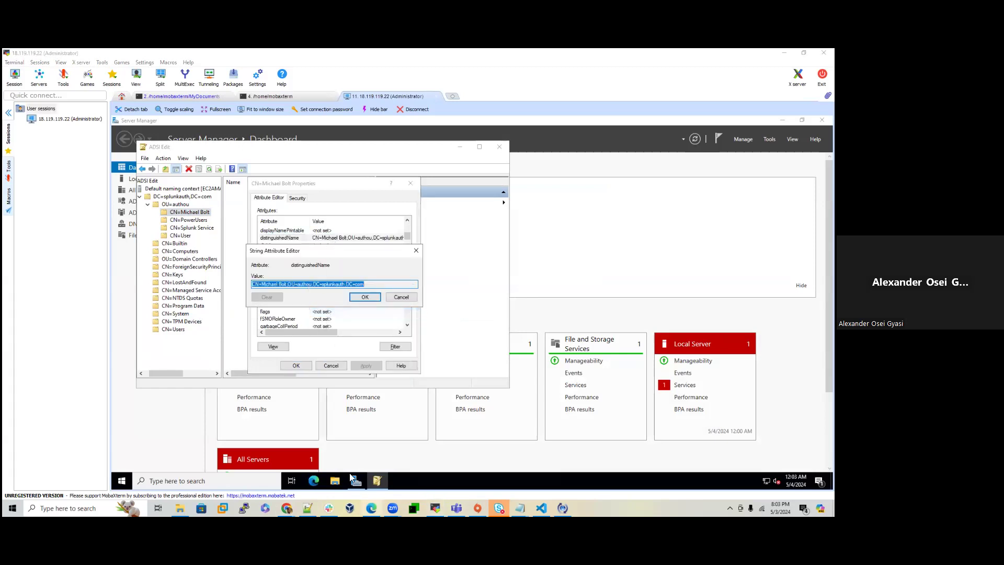
pyautogui.moveTo(287, 508)
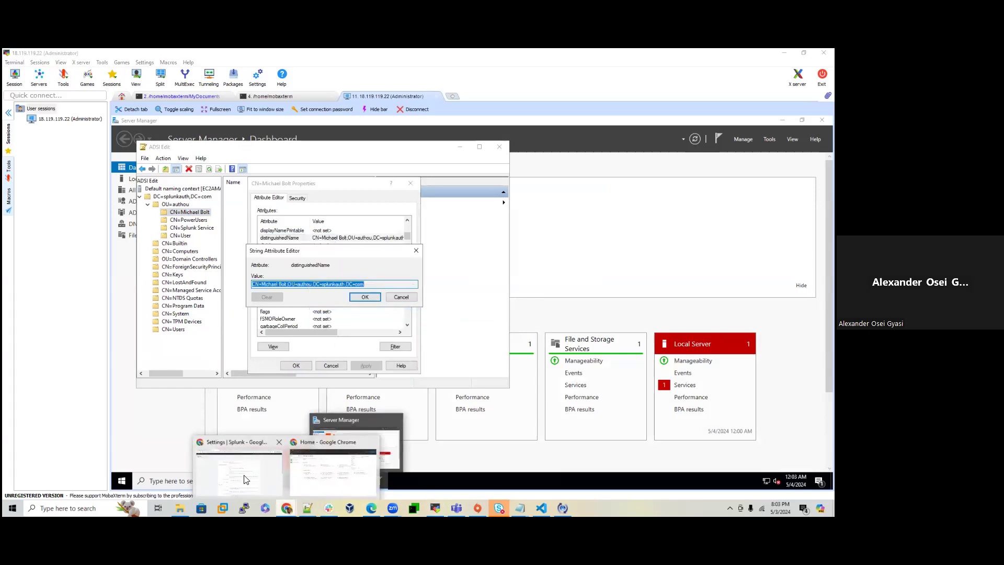
pyautogui.click(245, 480)
# Step: Paste the admin user's distinguished name into the Bind DN field
pyautogui.click(348, 298)
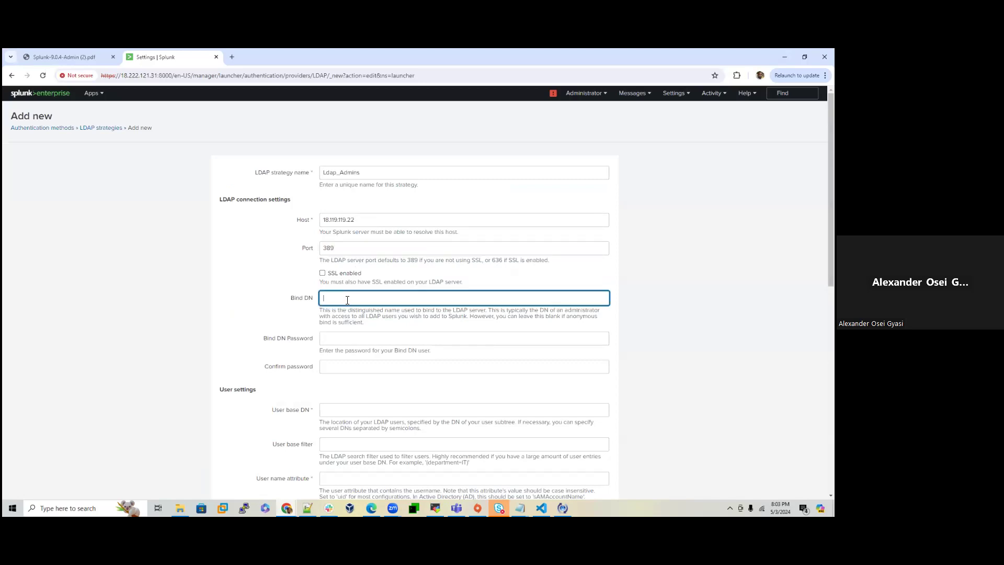
pyautogui.hotkey('ctrl', 'v')
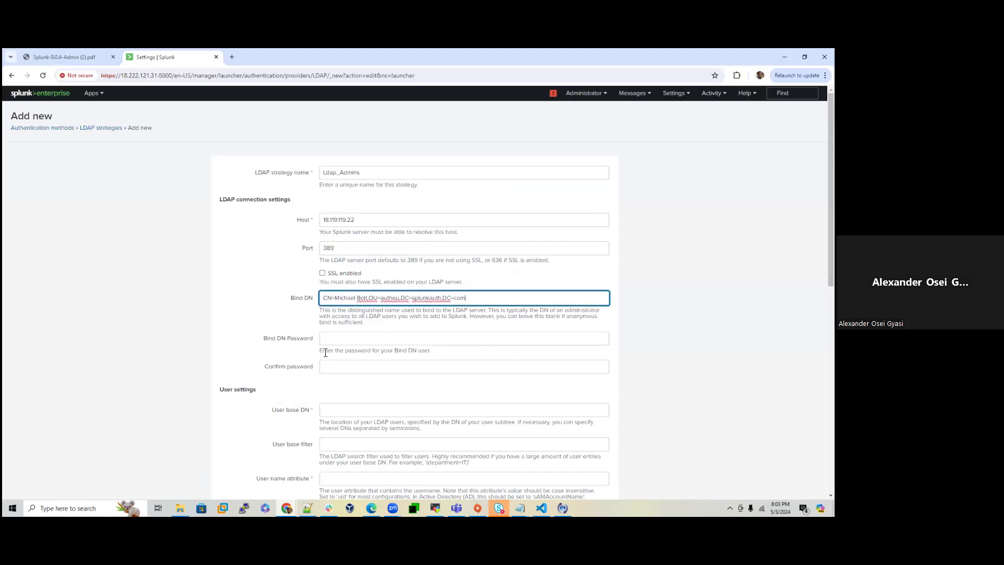
pyautogui.click(330, 343)
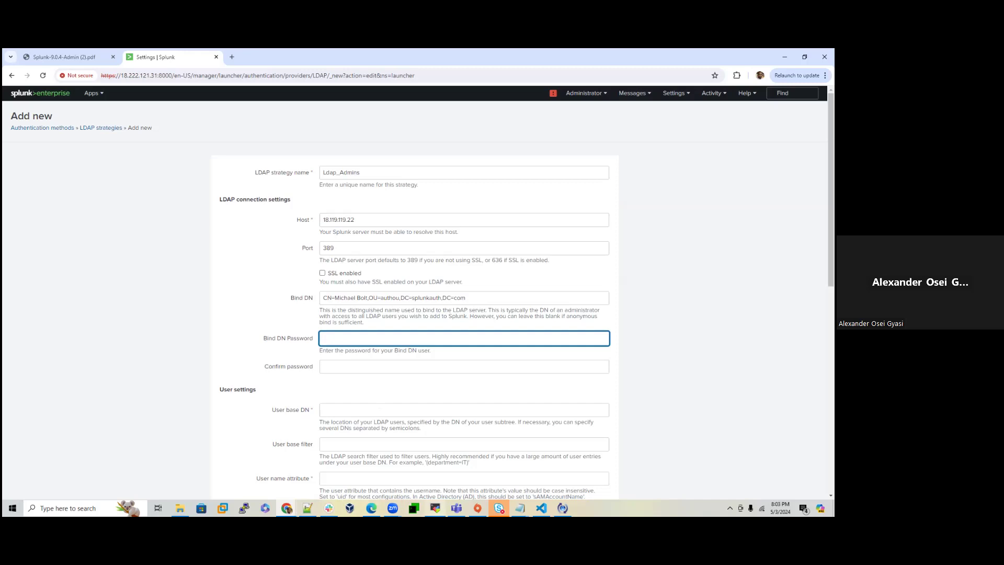
pyautogui.click(434, 508)
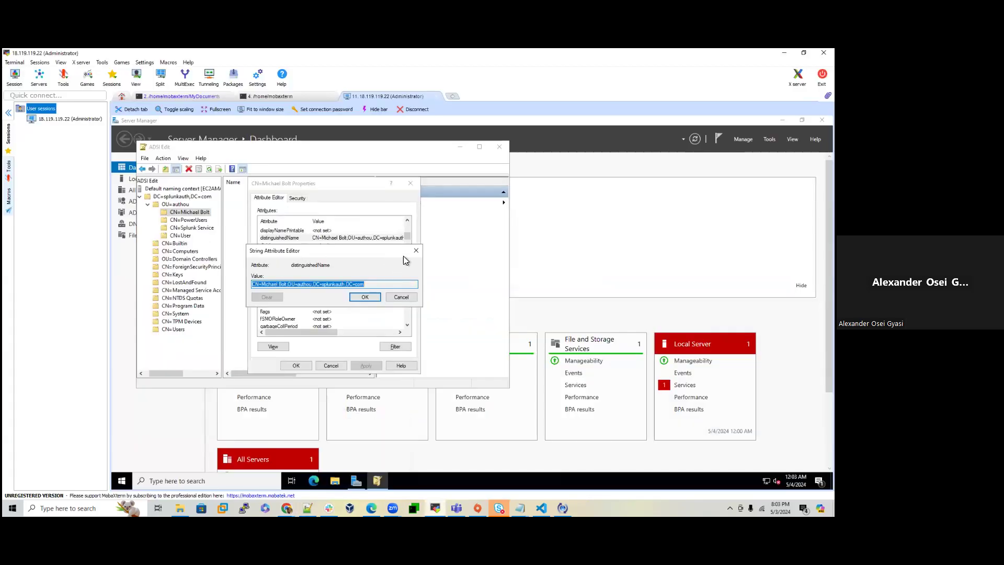
# Step: Close the attribute editor, user properties and Splunk Service properties, and minimize ADSI Edit
pyautogui.click(416, 251)
pyautogui.click(410, 183)
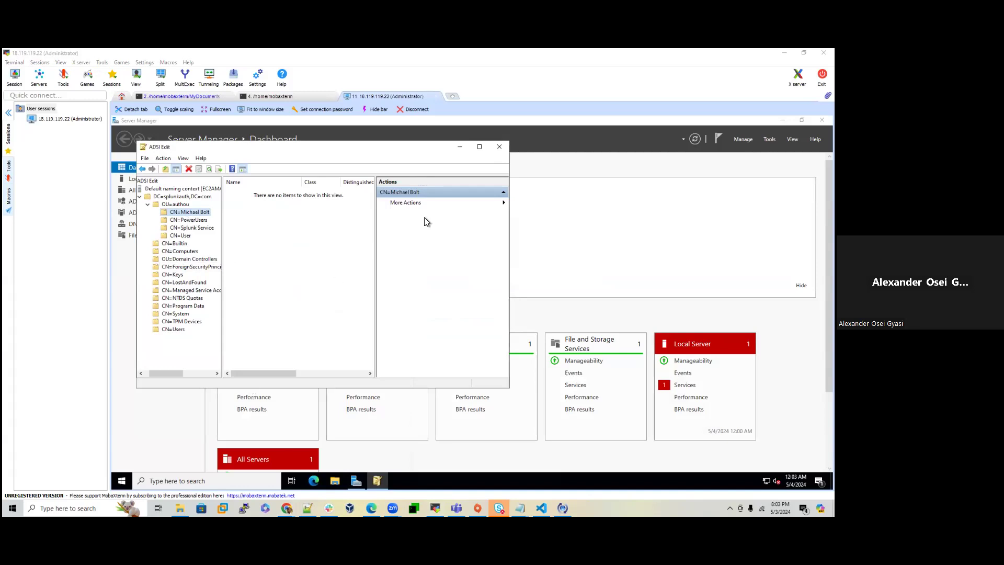
pyautogui.click(460, 150)
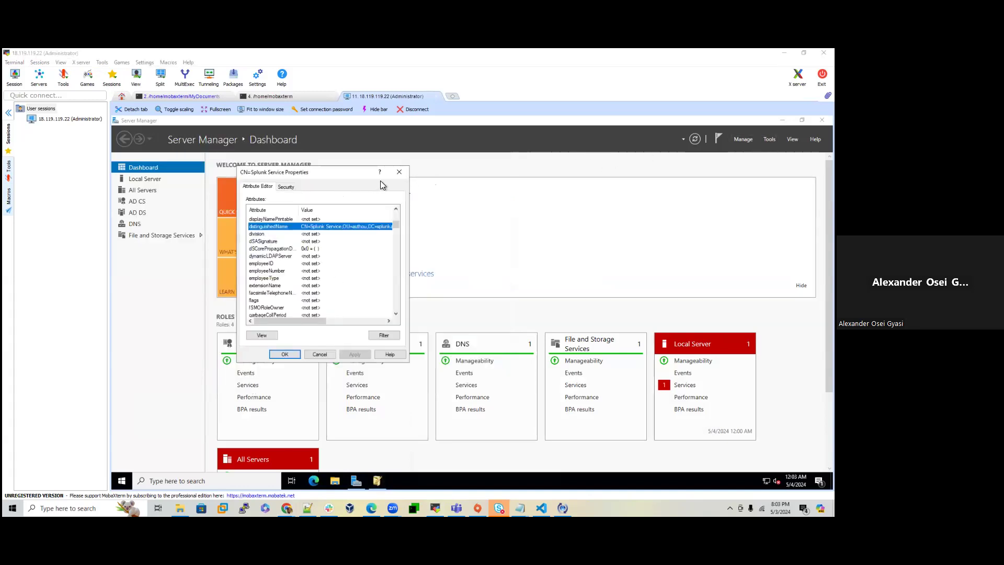
pyautogui.click(399, 172)
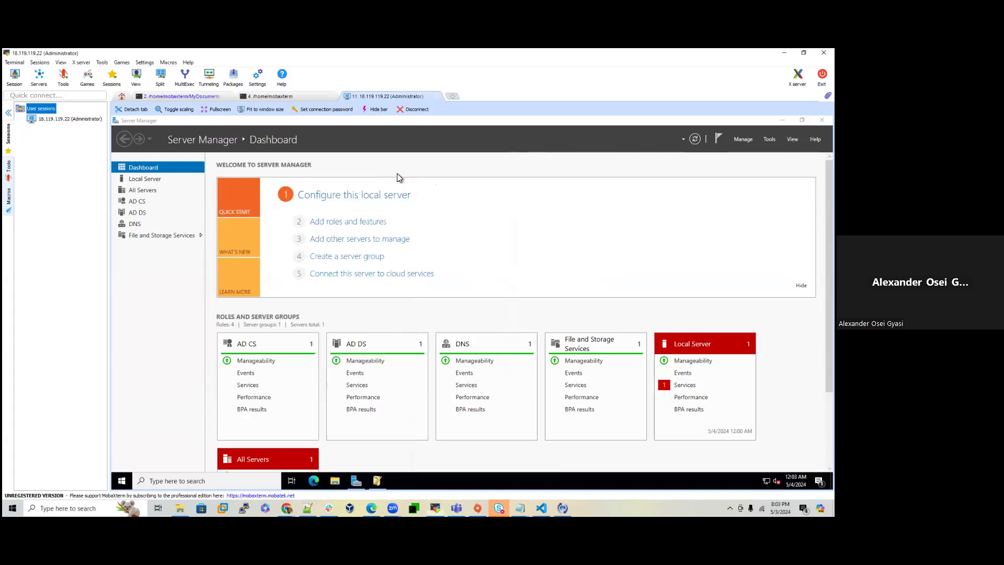
pyautogui.click(377, 484)
pyautogui.click(377, 486)
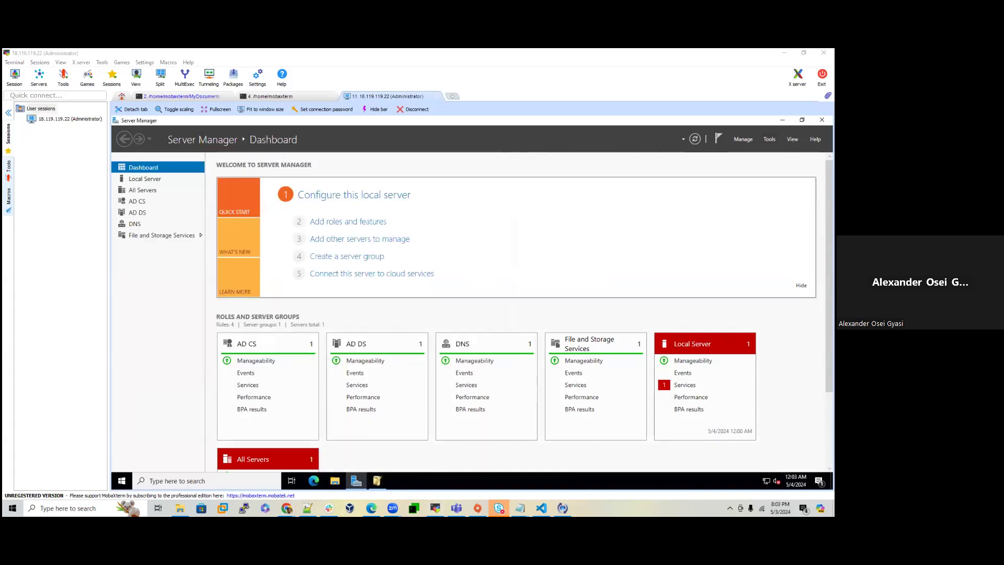
pyautogui.click(769, 139)
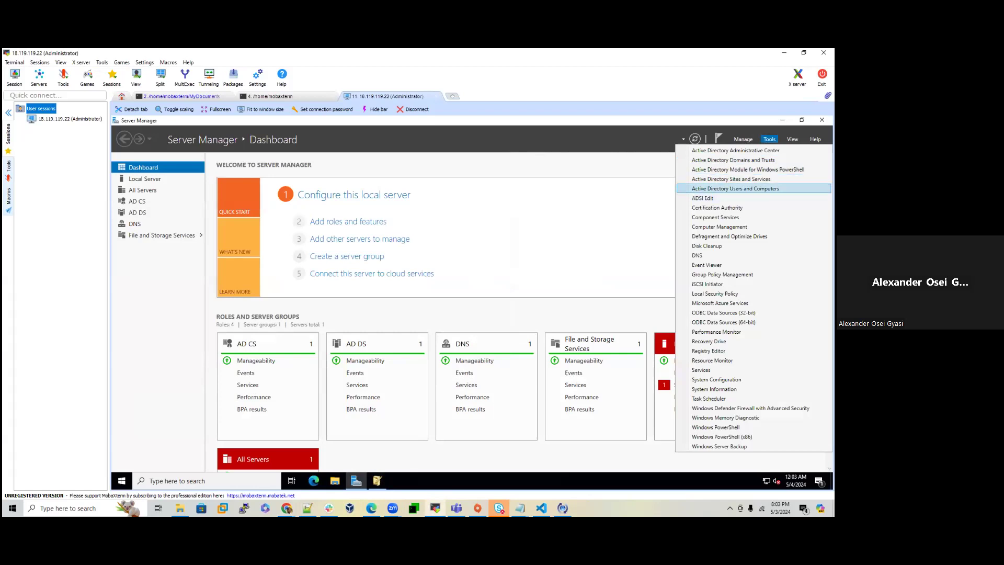
# Step: In Active Directory Users and Computers, start resetting the authou user's password, unticking change at next logon
pyautogui.click(735, 188)
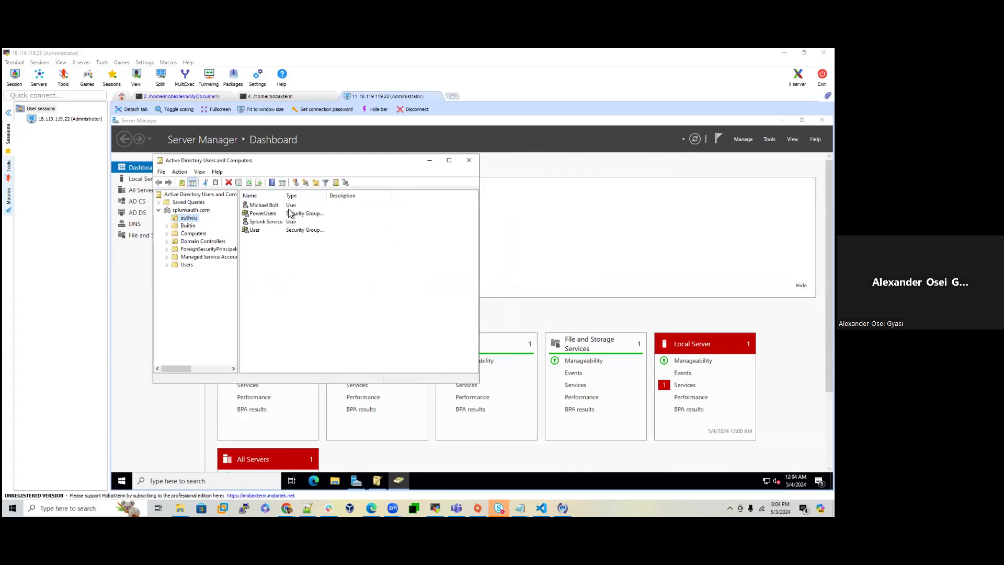
pyautogui.rightClick(270, 205)
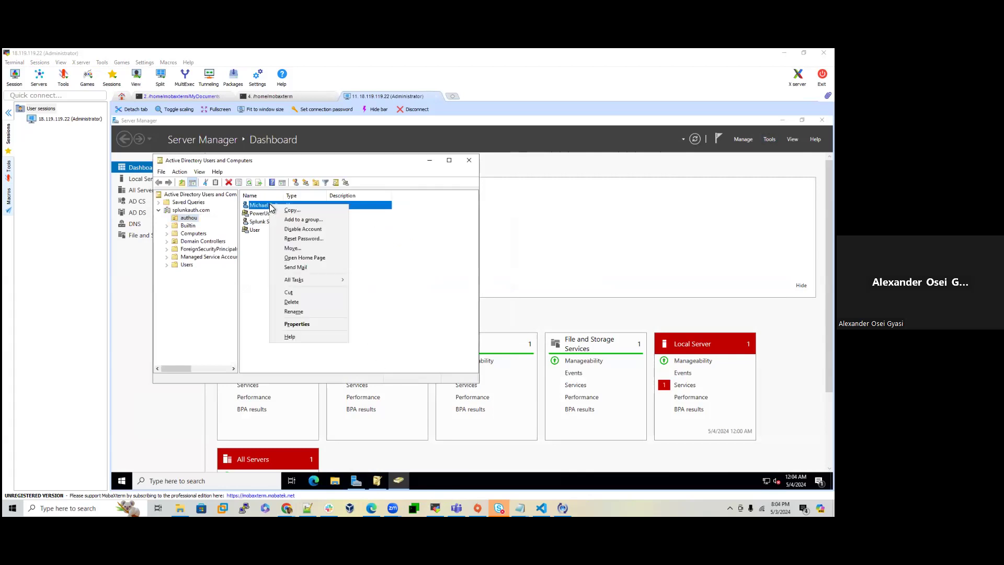
pyautogui.click(303, 239)
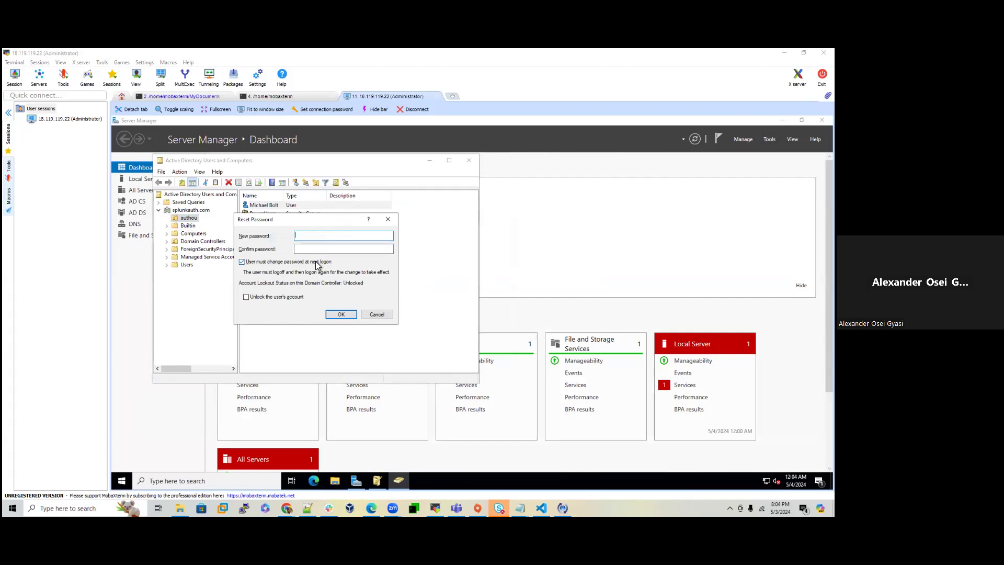
pyautogui.click(288, 261)
# Step: Enter and confirm the new password, apply it, and dismiss the confirmation
pyautogui.click(304, 237)
pyautogui.rightClick(302, 237)
pyautogui.click(336, 274)
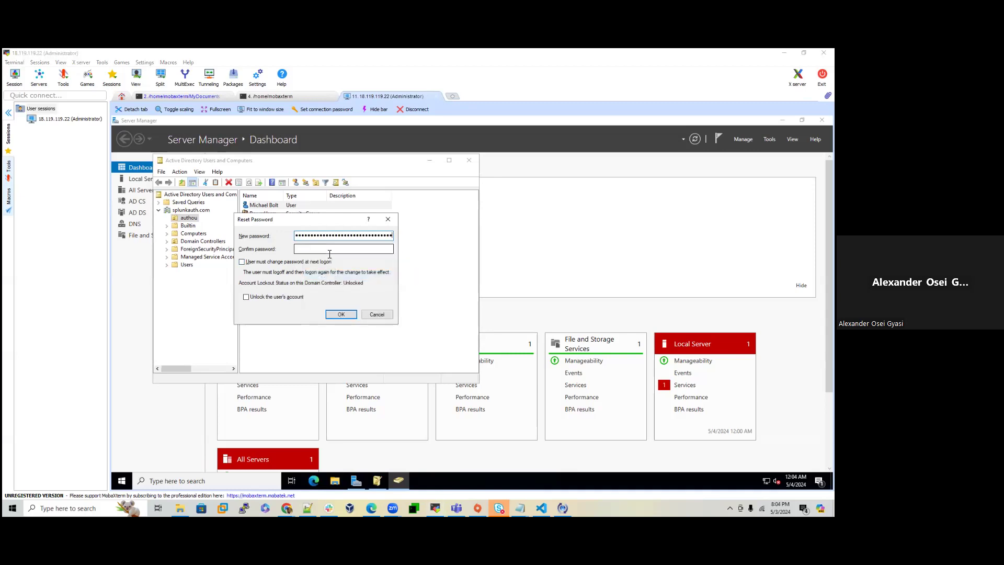
pyautogui.press('BackSpace')
pyautogui.press('BackSpace')
pyautogui.press('BackSpace')
pyautogui.press('BackSpace')
pyautogui.press('BackSpace')
pyautogui.press('BackSpace')
pyautogui.press('BackSpace')
pyautogui.press('BackSpace')
pyautogui.press('BackSpace')
pyautogui.press('BackSpace')
pyautogui.press('BackSpace')
pyautogui.press('BackSpace')
pyautogui.press('BackSpace')
pyautogui.press('BackSpace')
pyautogui.press('BackSpace')
pyautogui.press('BackSpace')
pyautogui.press('BackSpace')
pyautogui.press('BackSpace')
pyautogui.press('BackSpace')
pyautogui.press('BackSpace')
pyautogui.click(306, 248)
pyautogui.click(340, 314)
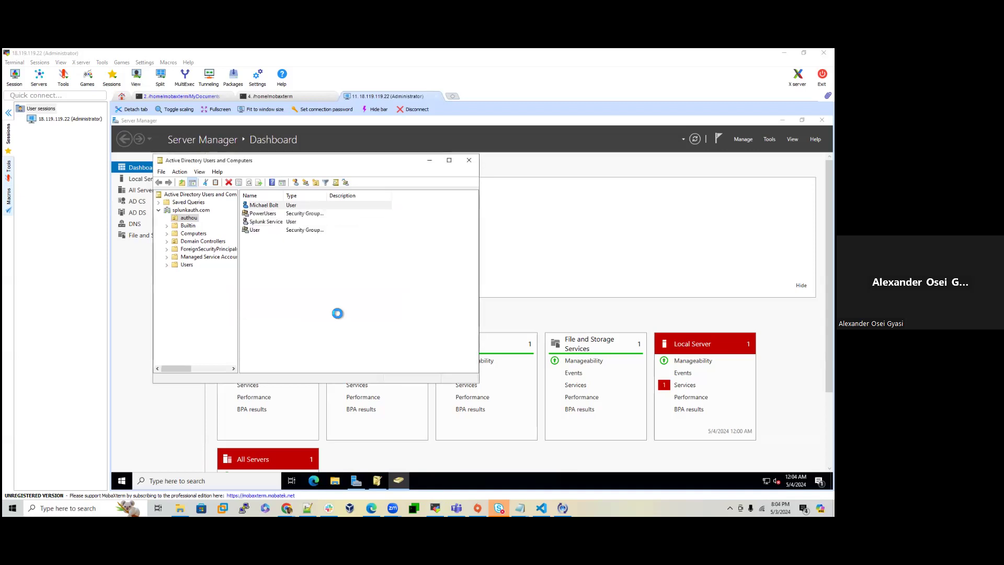
pyautogui.click(528, 329)
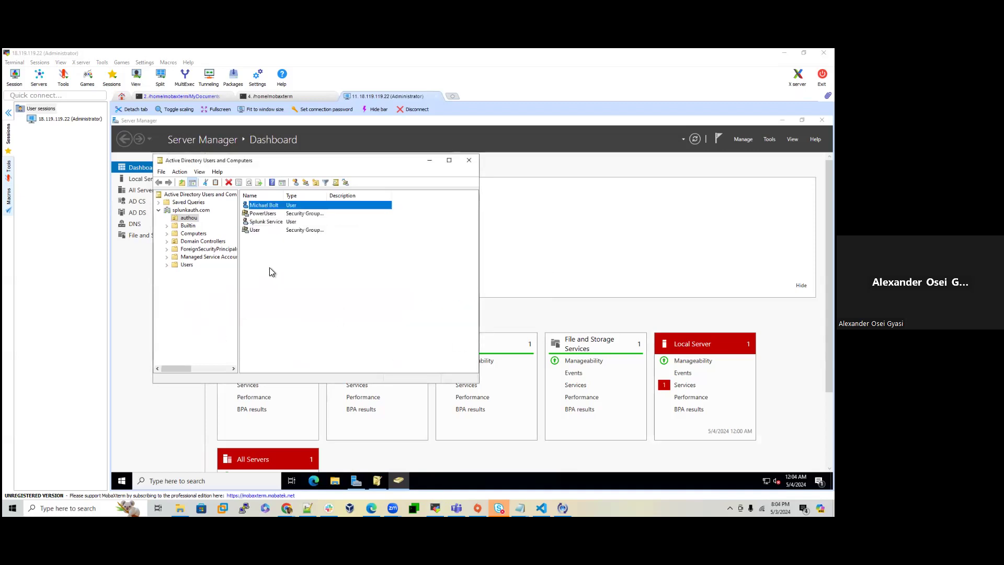
pyautogui.moveTo(398, 481)
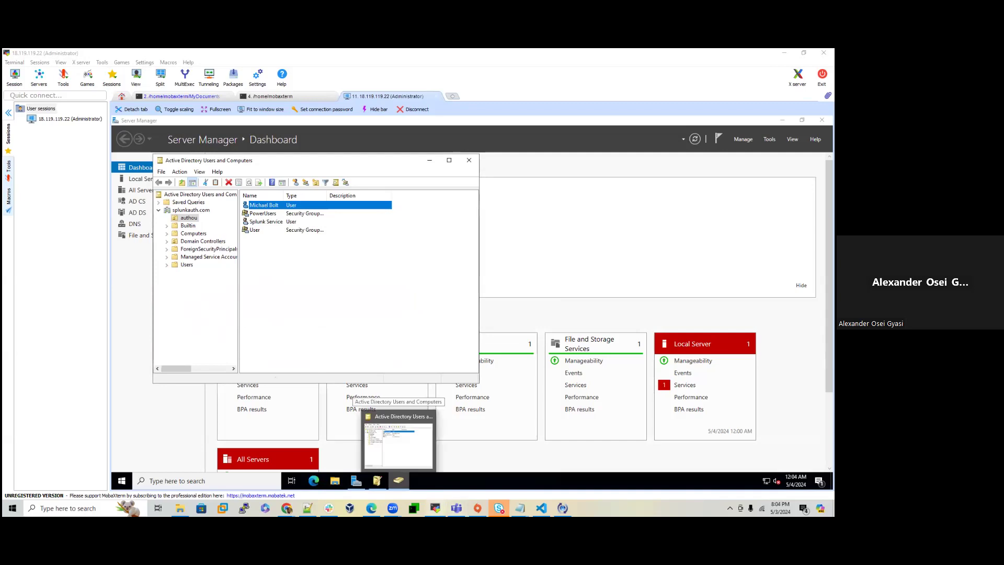
pyautogui.moveTo(286, 508)
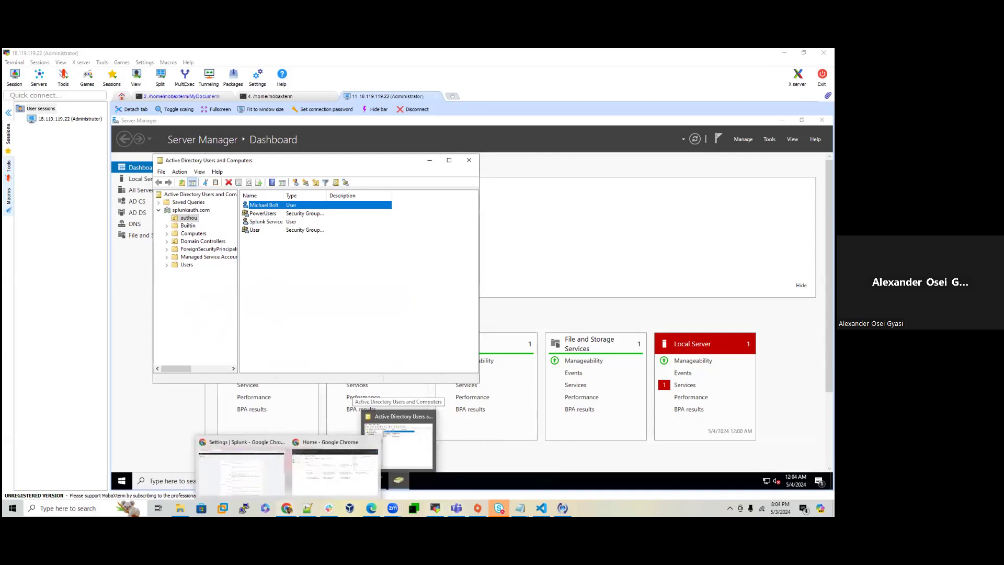
pyautogui.click(257, 488)
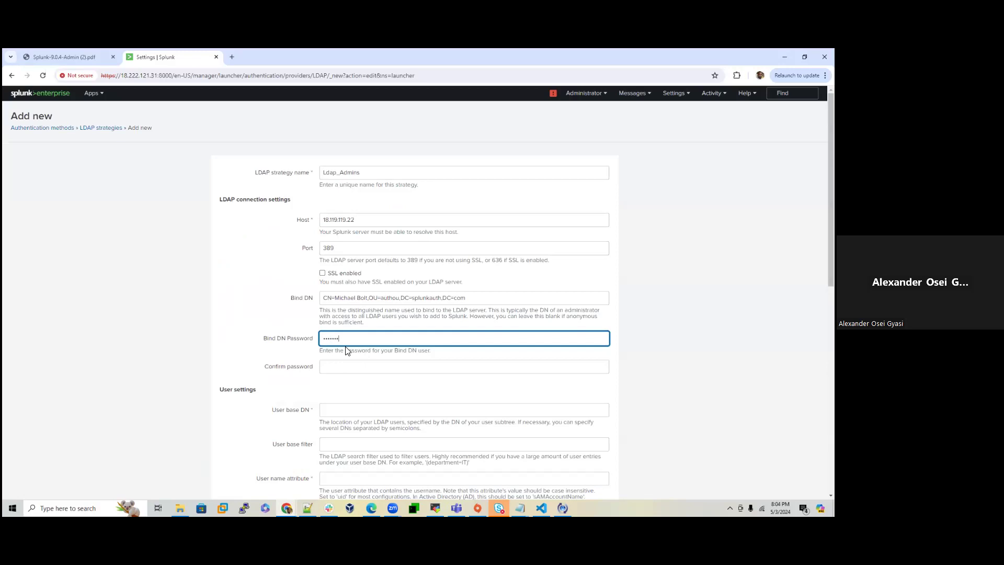
# Step: Enter the Bind DN Password and its confirmation in the Ldap_Admins form
pyautogui.press('Tab')
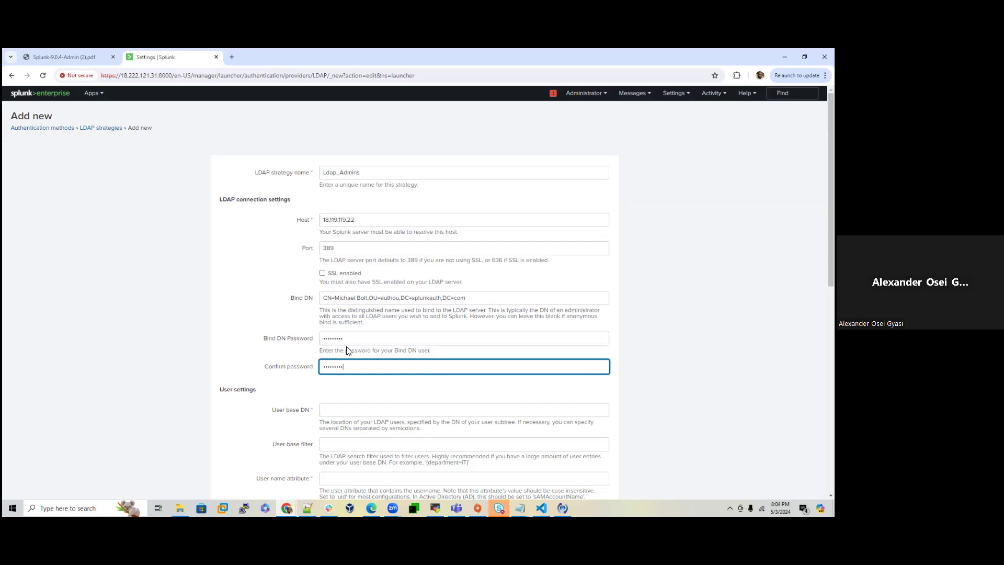
pyautogui.scroll(-2, 368, 382)
pyautogui.click(435, 508)
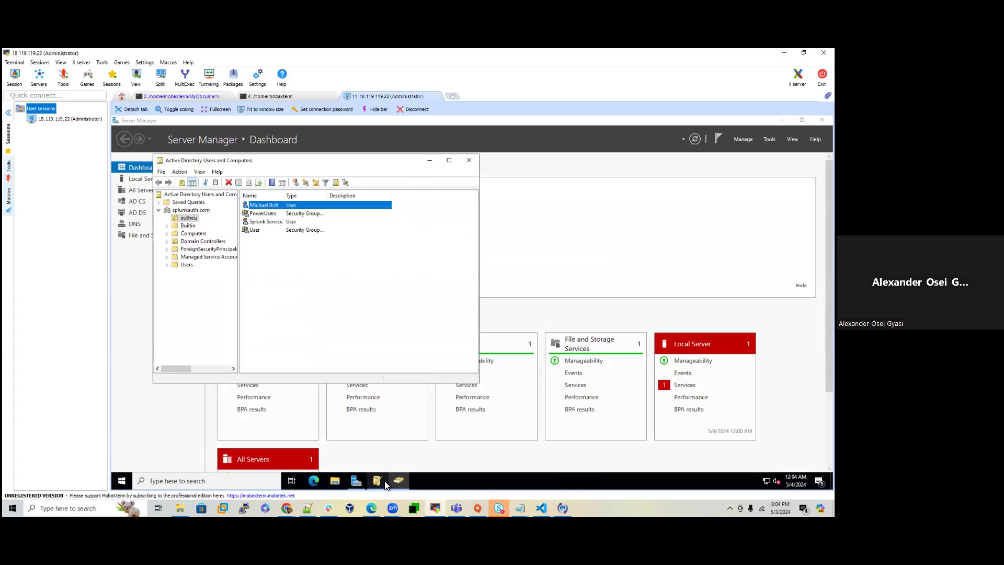
# Step: Copy OU=authou,DC=splunkauth,DC=com from the authou OU's distinguishedName attribute in ADSI Edit
pyautogui.click(377, 480)
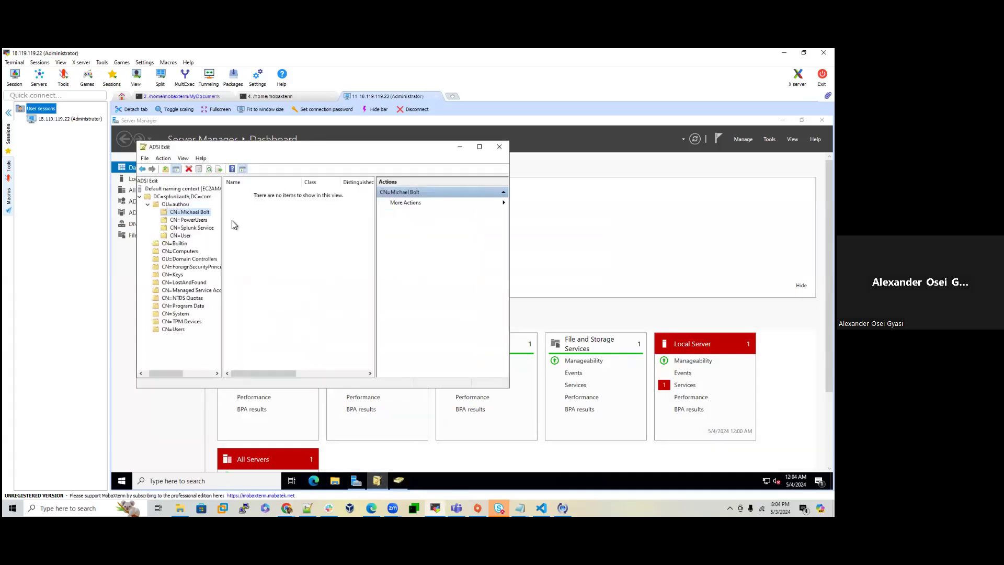
pyautogui.rightClick(178, 204)
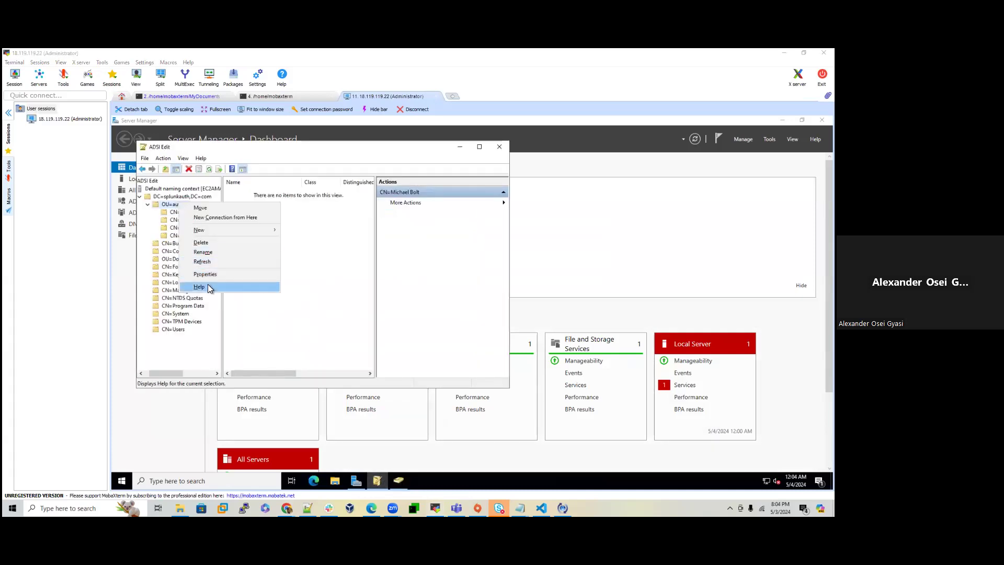
pyautogui.click(205, 275)
pyautogui.doubleClick(293, 315)
pyautogui.hotkey('ctrl', 'c')
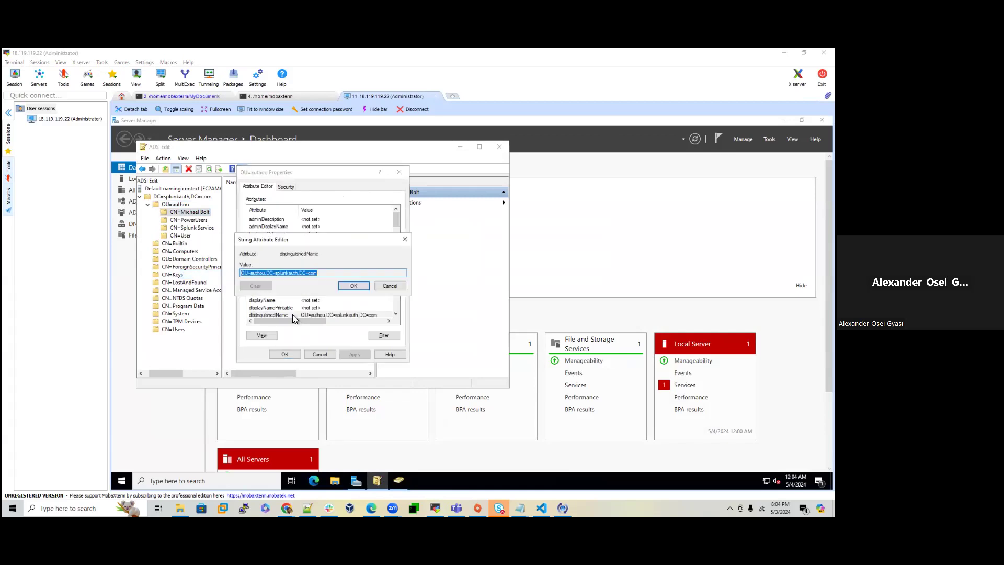
pyautogui.rightClick(287, 273)
pyautogui.click(307, 300)
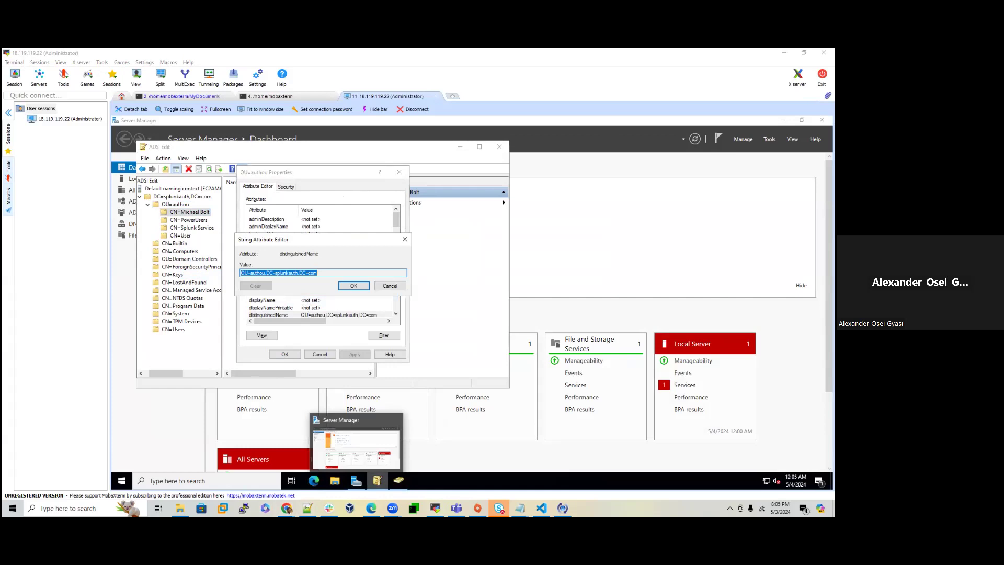
pyautogui.moveTo(376, 481)
pyautogui.moveTo(287, 508)
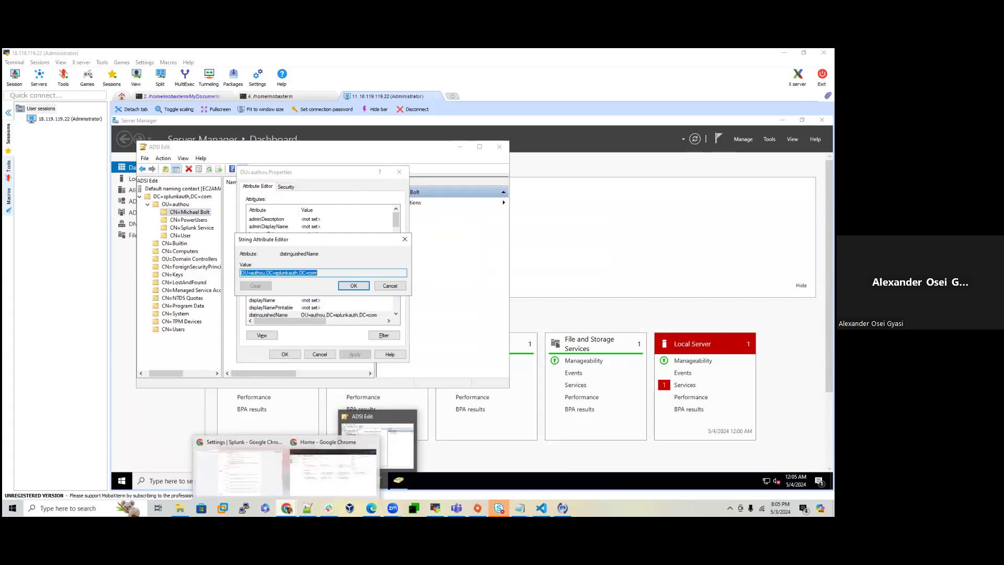
pyautogui.click(259, 486)
# Step: Set User base DN to OU=authou,DC=splunkauth,DC=com and User name attribute to sAMAccountName
pyautogui.click(340, 280)
pyautogui.hotkey('ctrl', 'v')
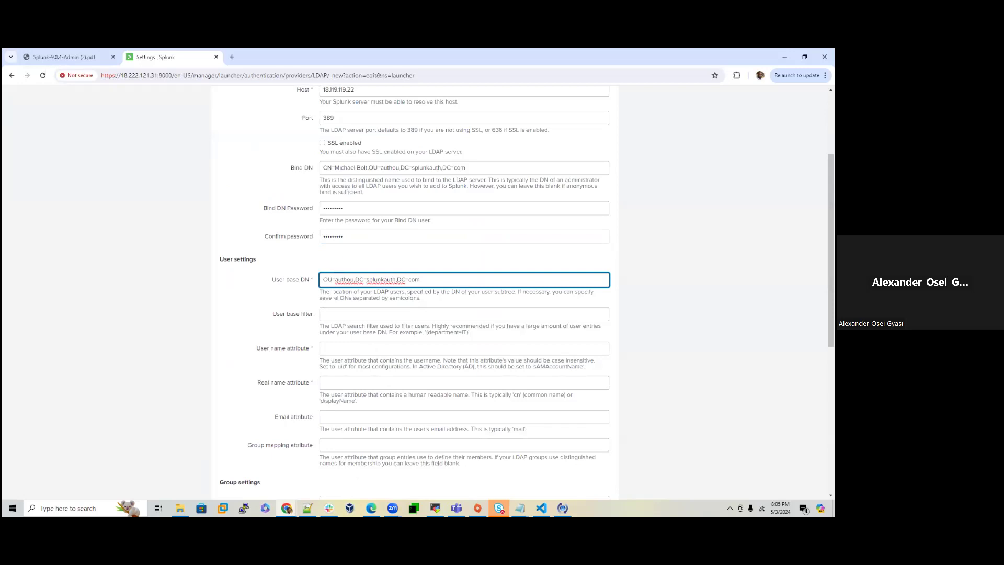
pyautogui.scroll(-1, 340, 347)
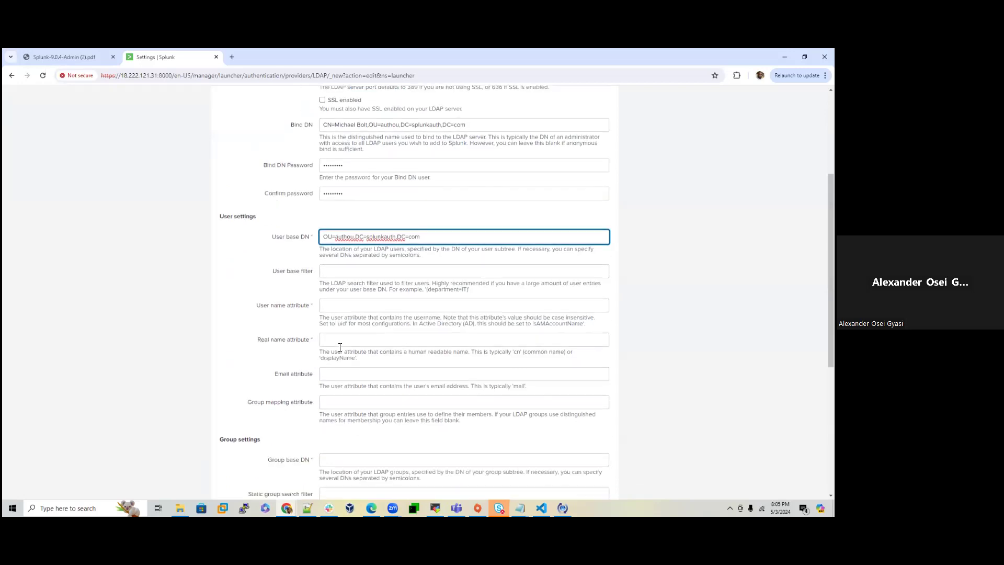
pyautogui.doubleClick(554, 323)
pyautogui.tripleClick(566, 323)
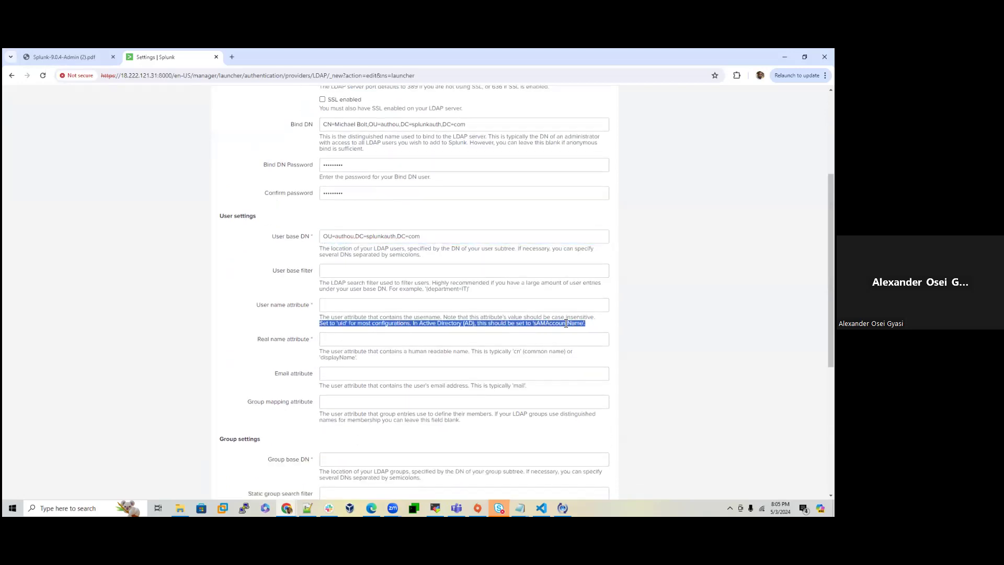
pyautogui.click(575, 340)
pyautogui.doubleClick(565, 323)
pyautogui.rightClick(566, 324)
pyautogui.click(575, 335)
pyautogui.click(364, 305)
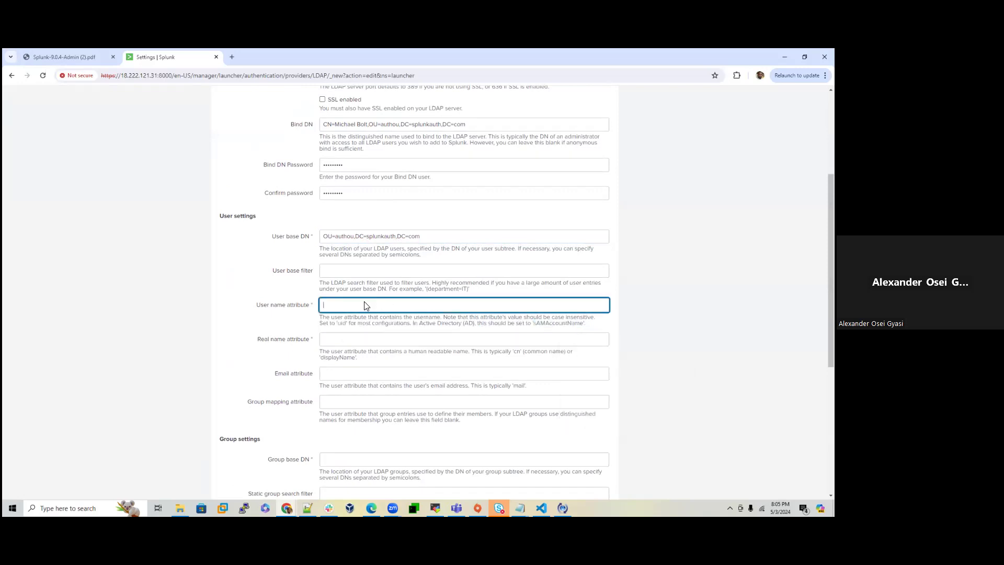
pyautogui.hotkey('ctrl', 'v')
# Step: Set the Real name attribute to cn and return to the Windows Server remote session
pyautogui.scroll(-1, 410, 328)
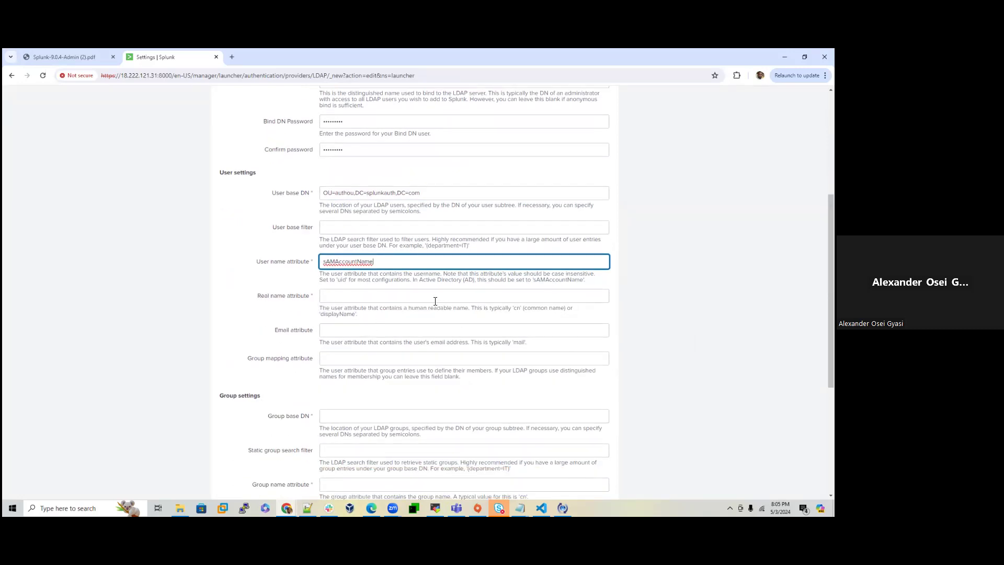
pyautogui.click(418, 301)
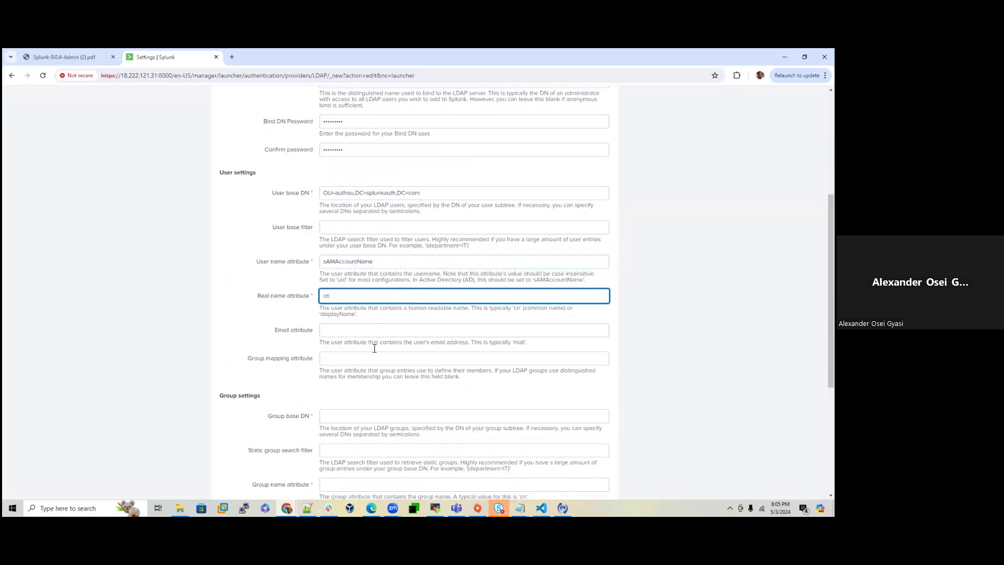
pyautogui.scroll(-1, 374, 348)
pyautogui.scroll(-1, 362, 350)
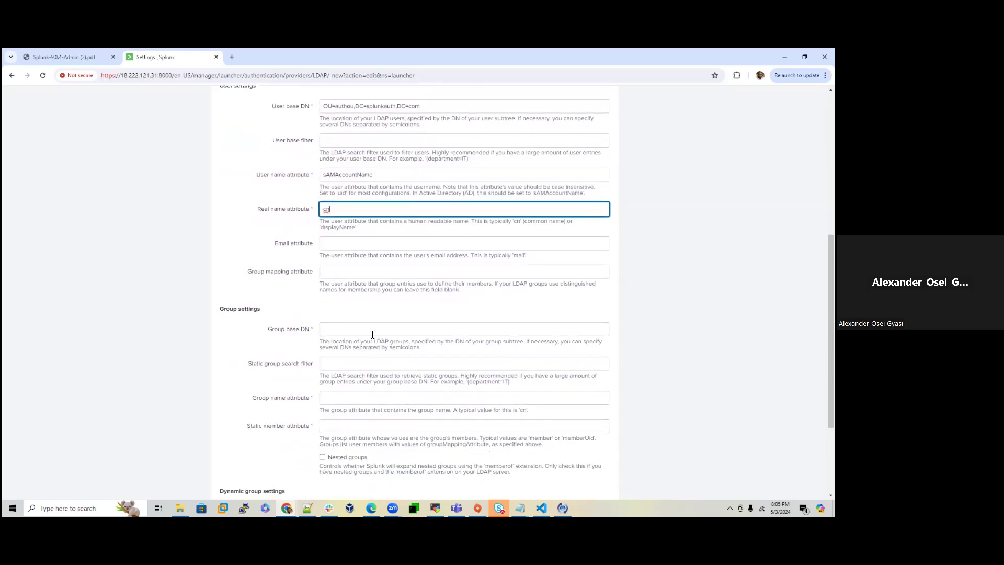
pyautogui.click(435, 507)
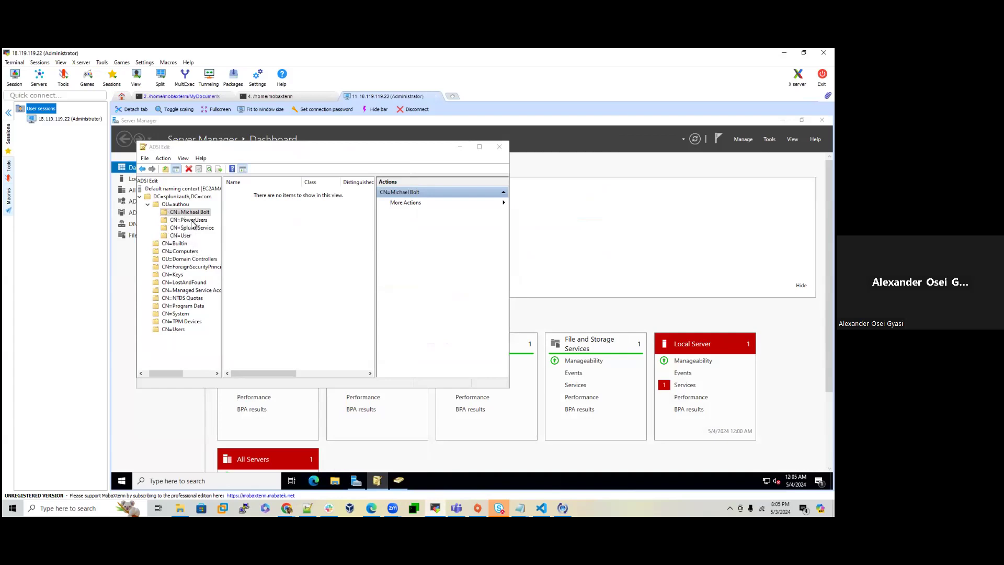
# Step: Open the CN=User group's distinguishedName in ADSI Edit and copy its value
pyautogui.click(180, 235)
pyautogui.rightClick(180, 235)
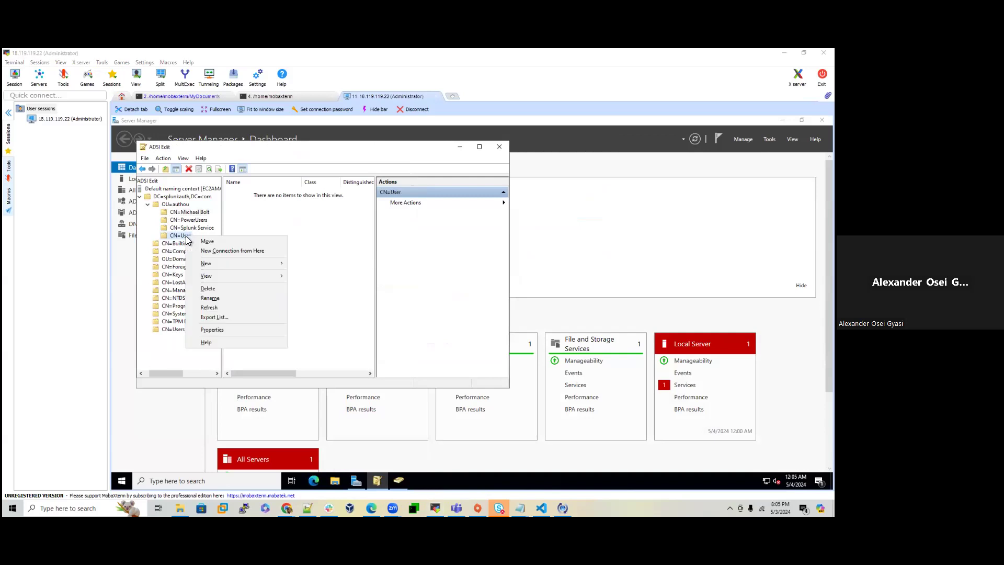
pyautogui.click(212, 330)
pyautogui.doubleClick(322, 311)
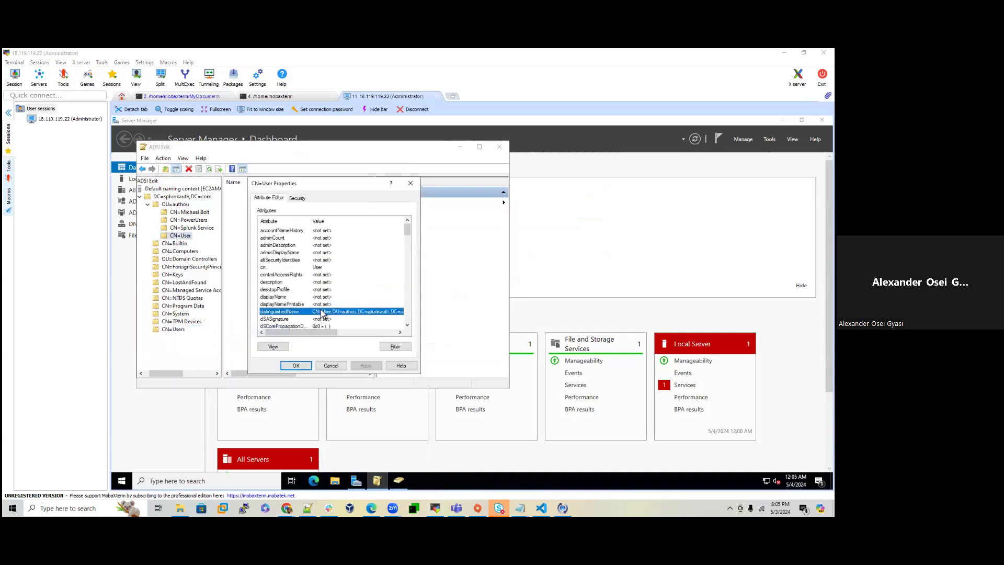
pyautogui.rightClick(311, 287)
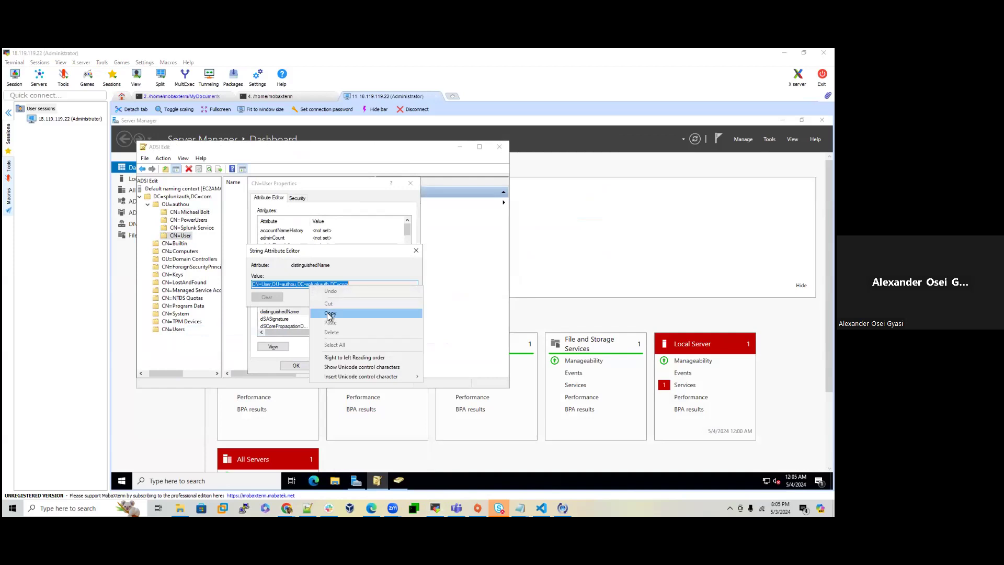